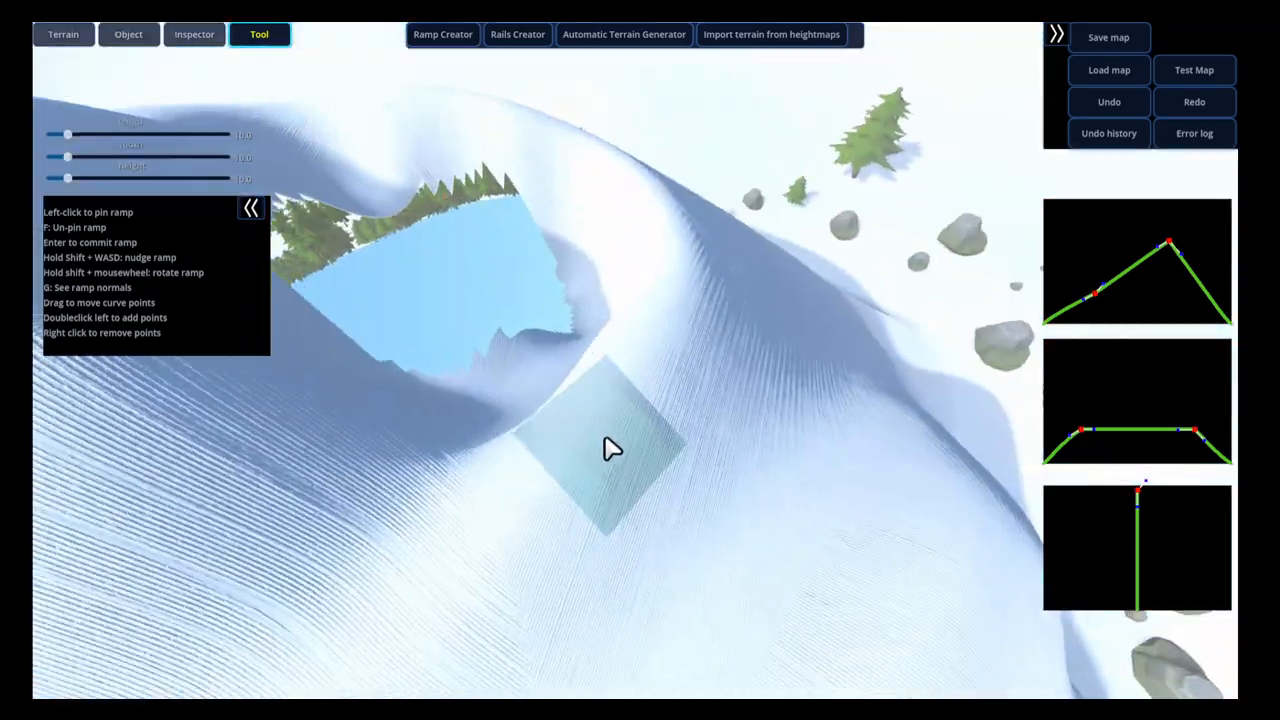
Pin the ramp on the open snowfield beyond the ridged peak
middle_click_drag(681, 370, 573, 505)
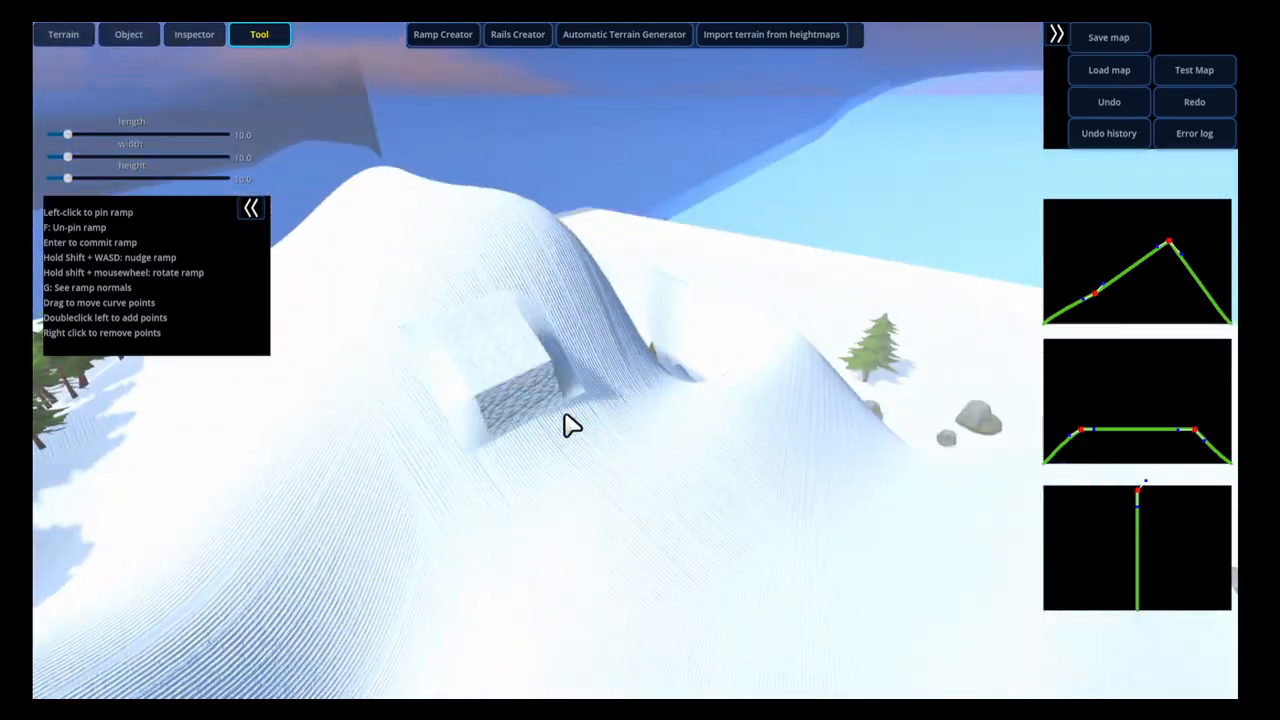
middle_click_drag(567, 425, 495, 408)
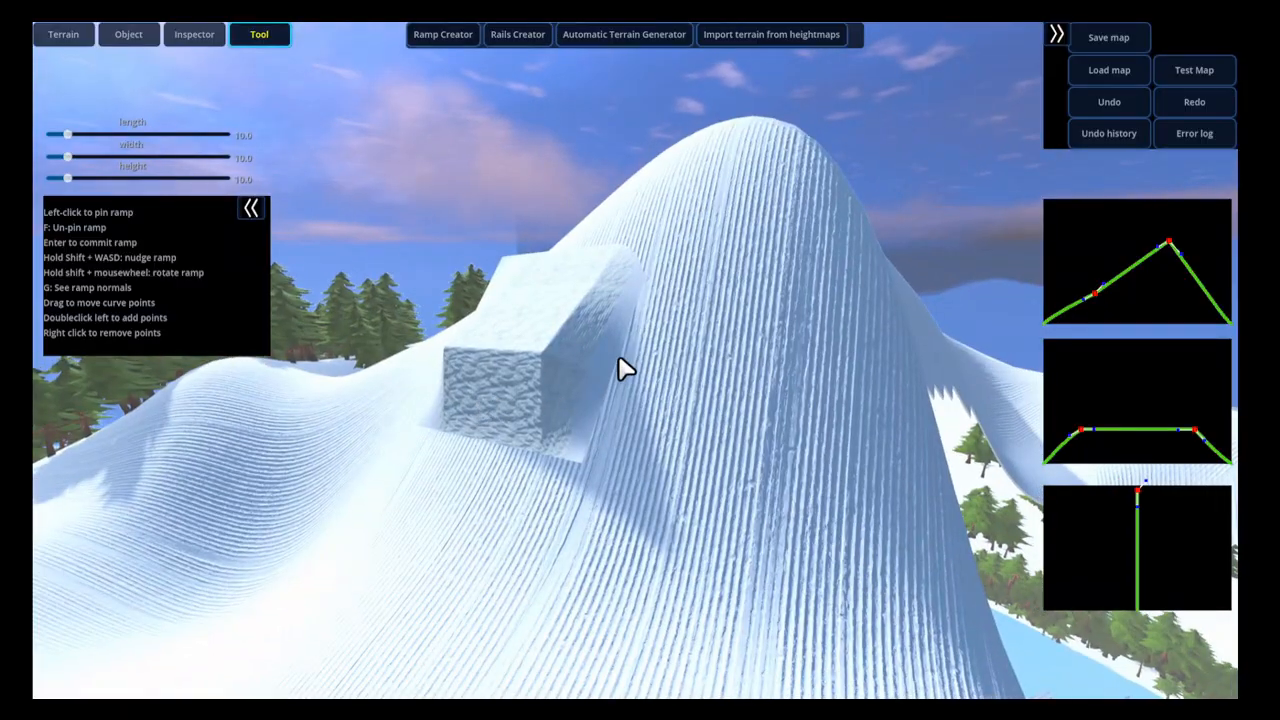
middle_click_drag(611, 394, 783, 411)
key("w")
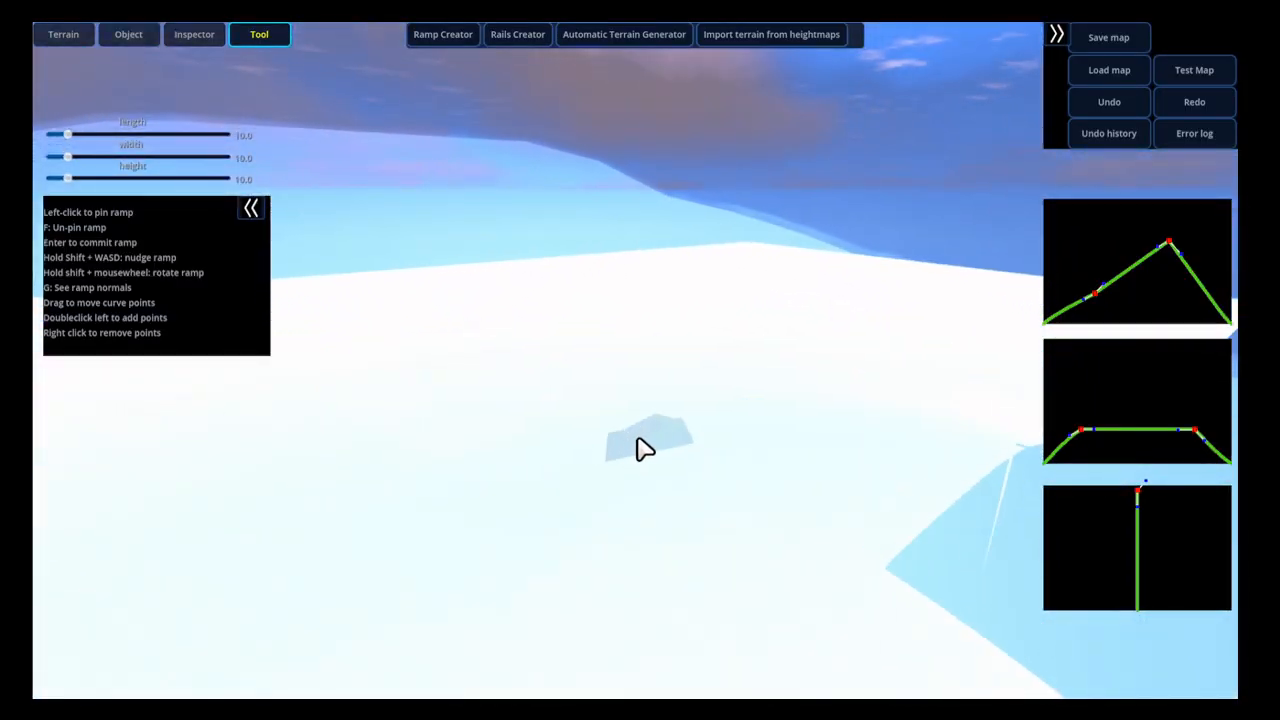
left_click(617, 443)
Remove the lower control point from the uphill slope of the pinned ramp's lengthwise profile
key("w")
middle_click_drag(617, 443, 1003, 459)
key("a")
key("d")
key("w")
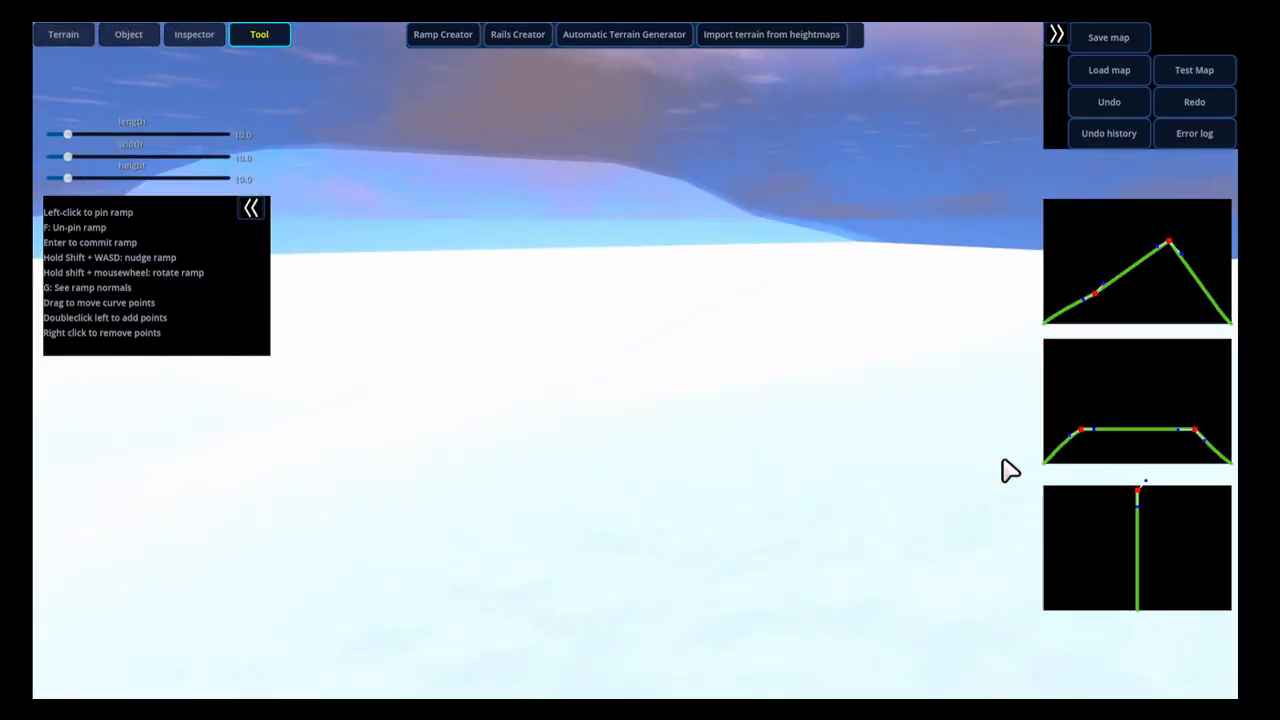
key("a")
middle_click_drag(716, 414, 926, 389)
key("w")
key("a")
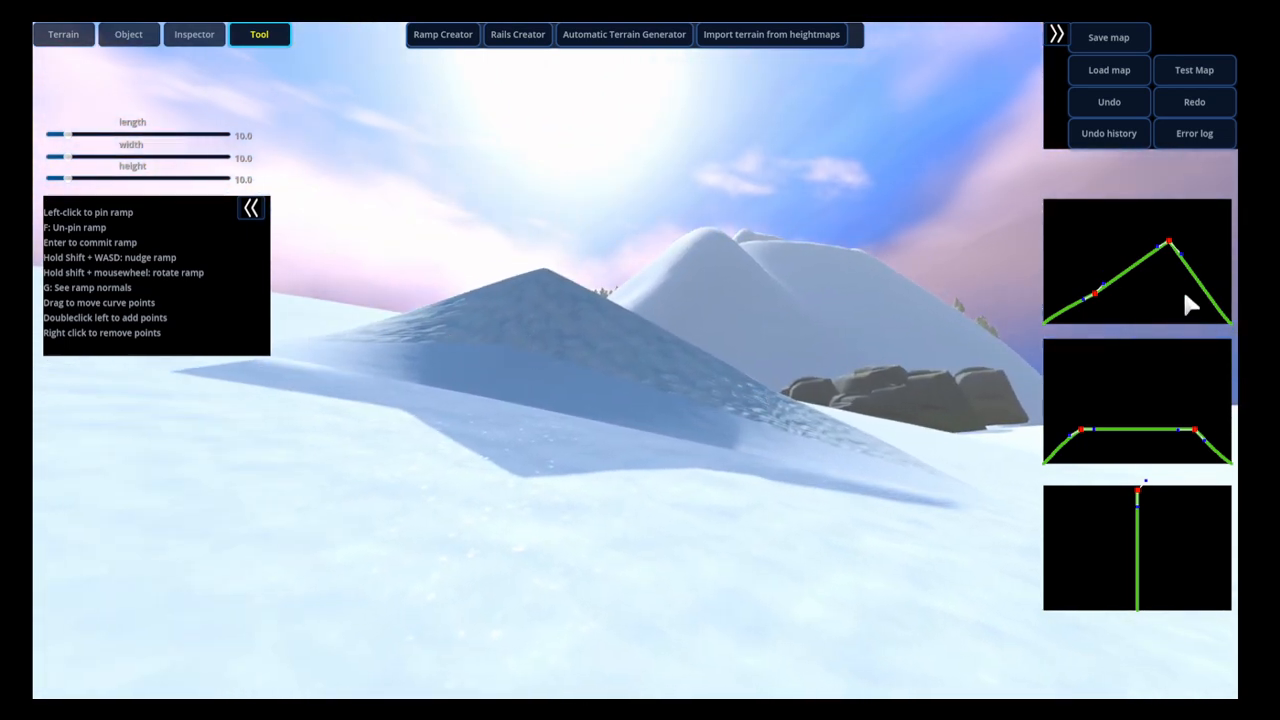
right_click(1093, 295)
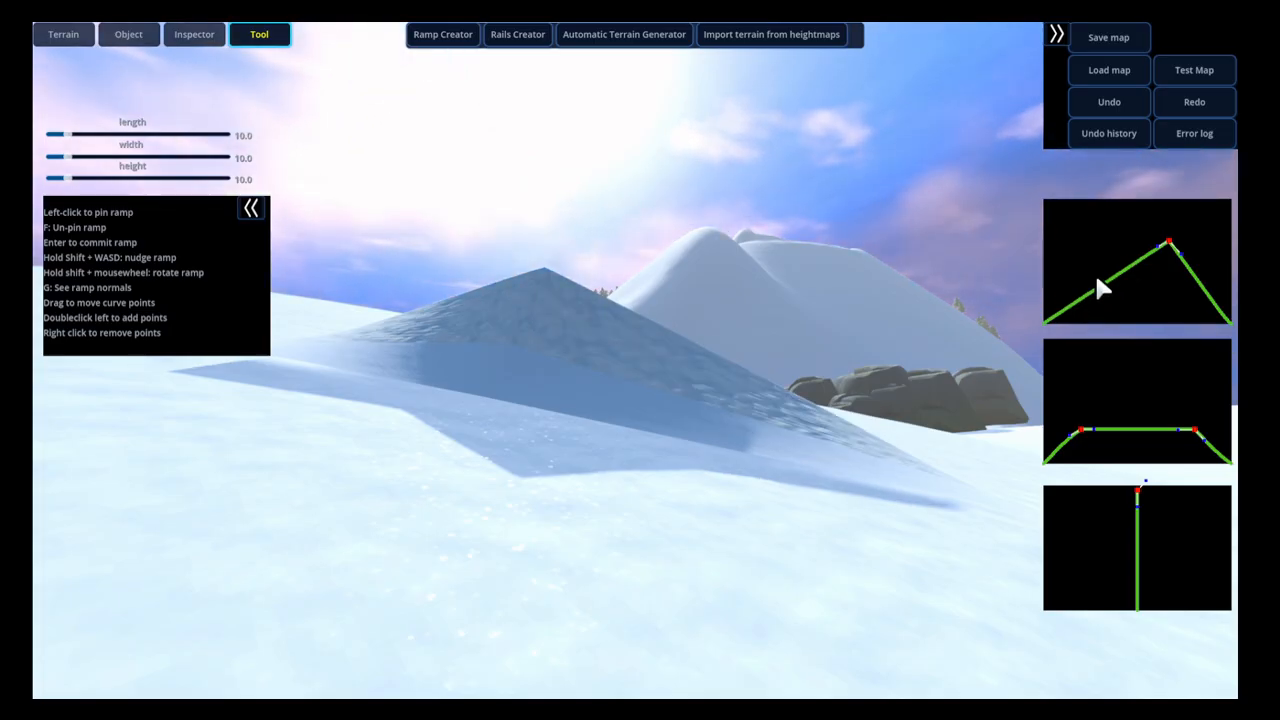
Add a control point high on the uphill side of the lengthwise profile and lower it slightly
double_click(1094, 240)
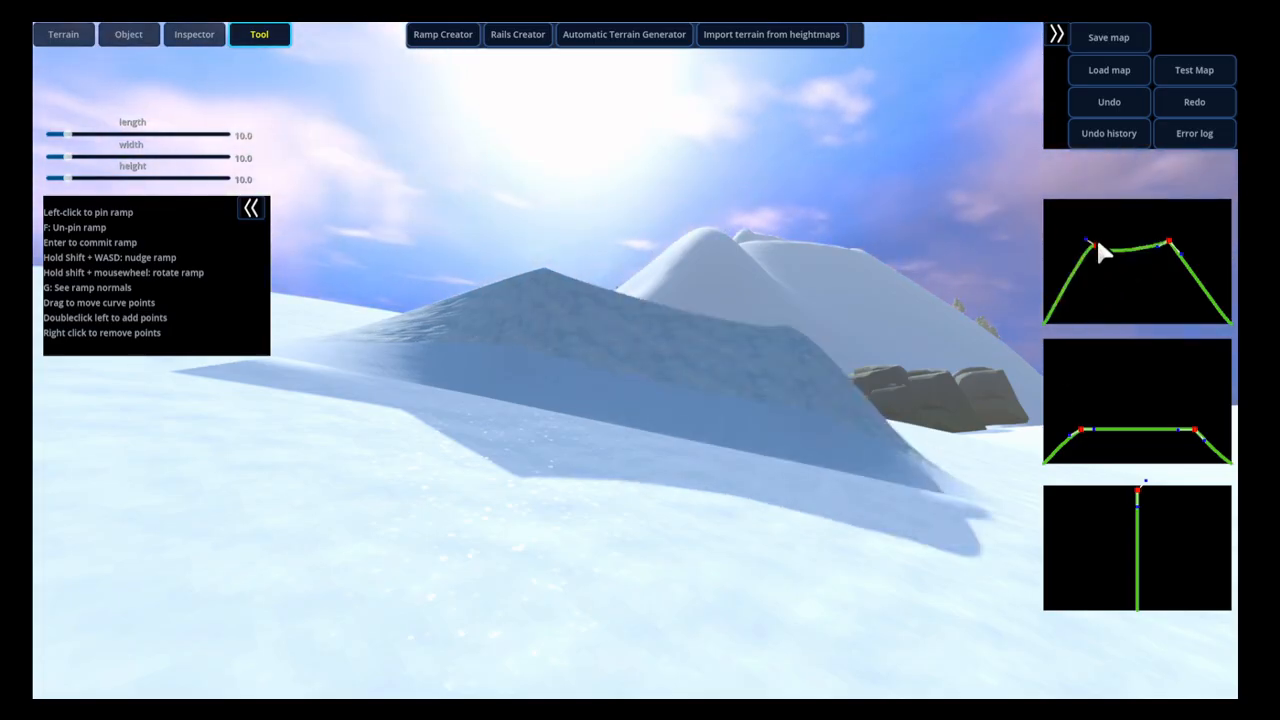
mouse_move(1096, 240)
left_mouse_down()
mouse_move(1160, 227)
mouse_move(1200, 230)
mouse_move(1088, 236)
mouse_move(1214, 238)
mouse_move(1100, 236)
mouse_move(1198, 232)
mouse_move(1089, 253)
left_mouse_up()
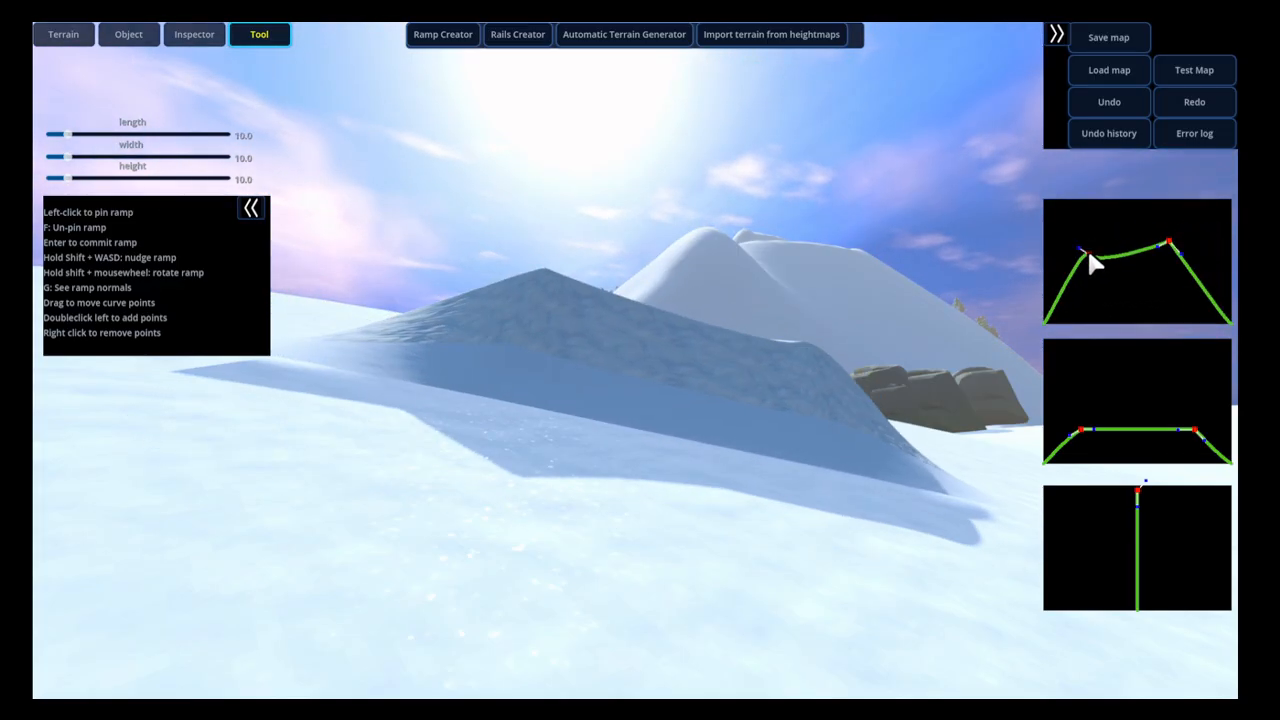
right_click_drag(917, 314, 823, 408)
key("w")
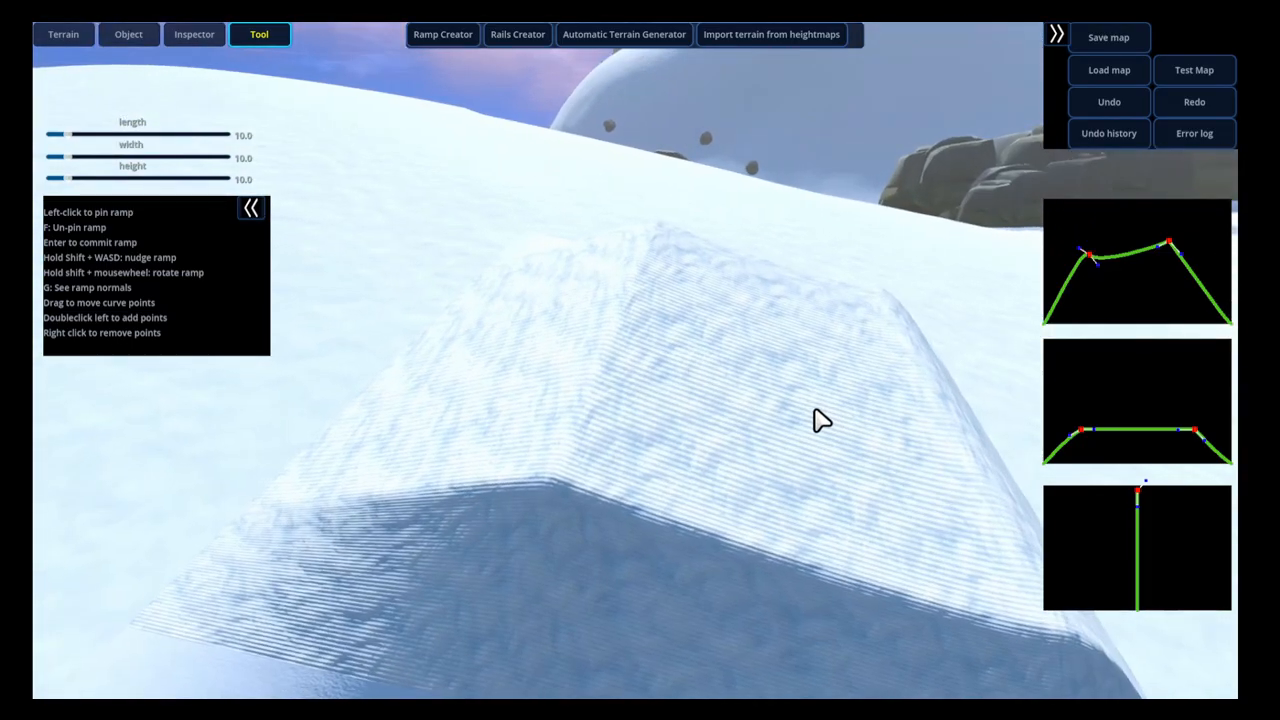
key("s")
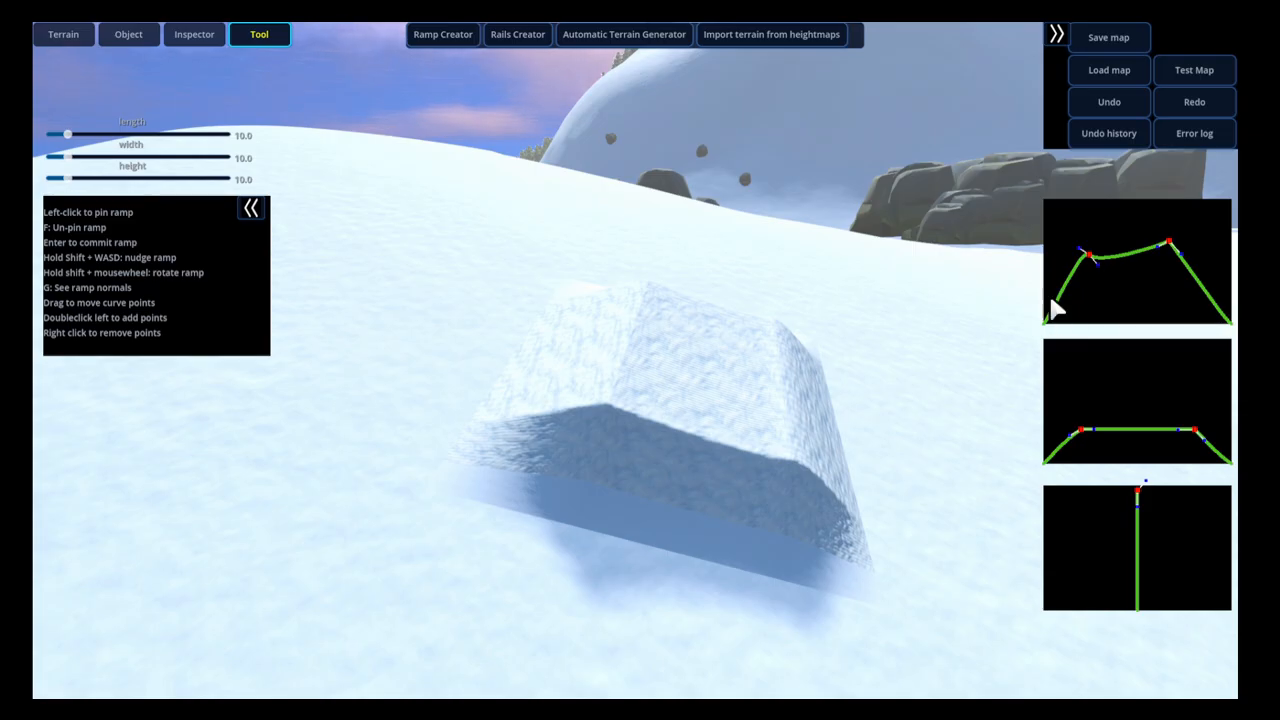
Try rounded and near-vertical shapes with the added lengthwise-profile point's curve handle, and remove that point
left_click_drag(1097, 262, 1104, 225)
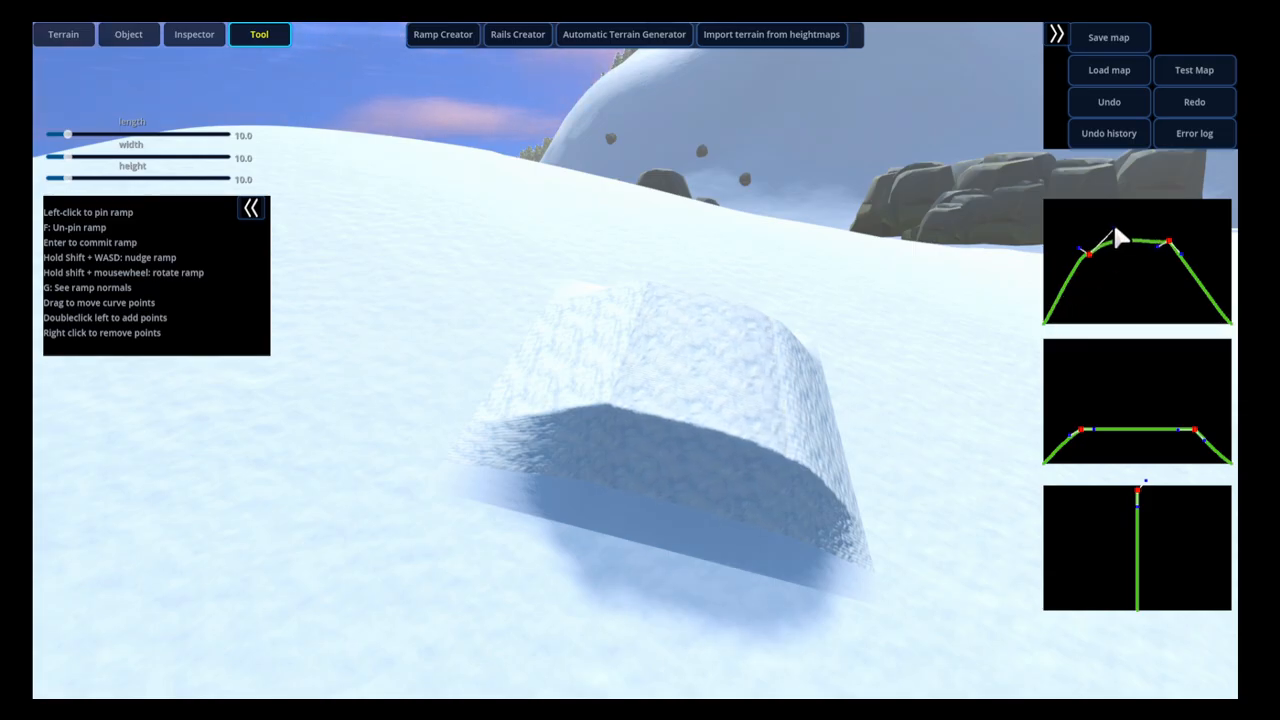
left_click_drag(1113, 230, 1008, 188)
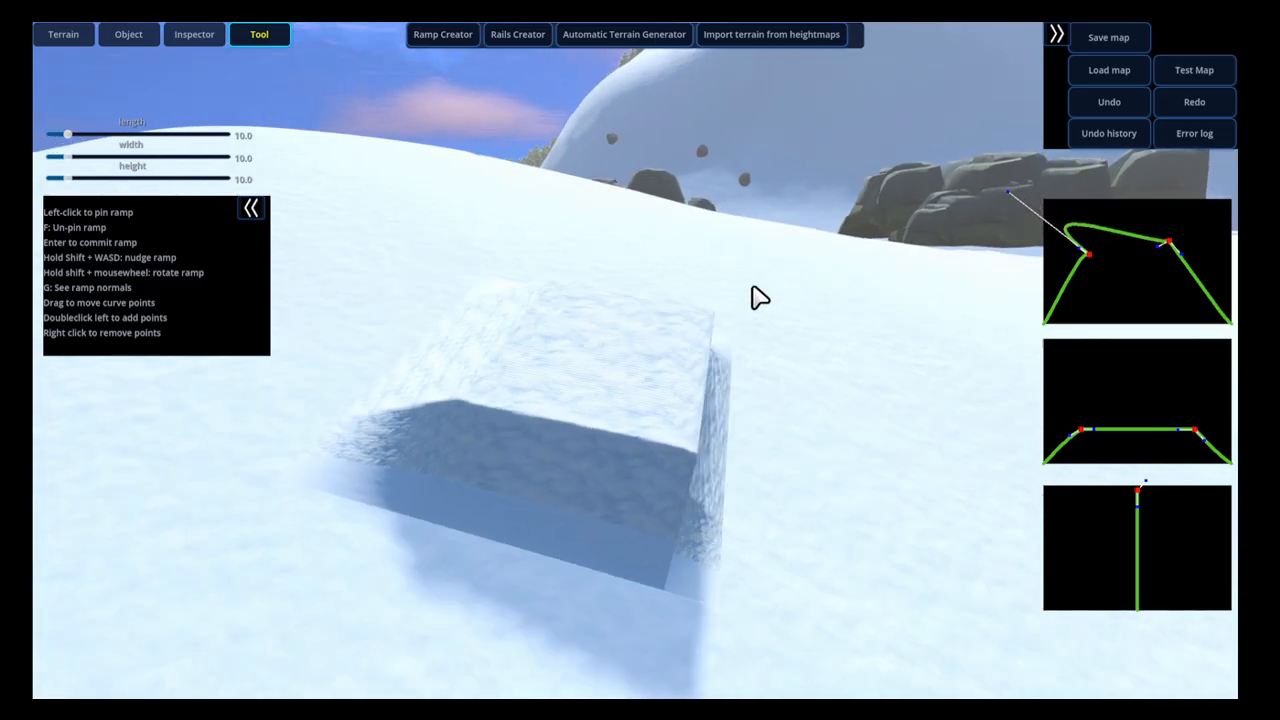
right_click_drag(752, 286, 797, 286)
key("w")
key("s")
key("w")
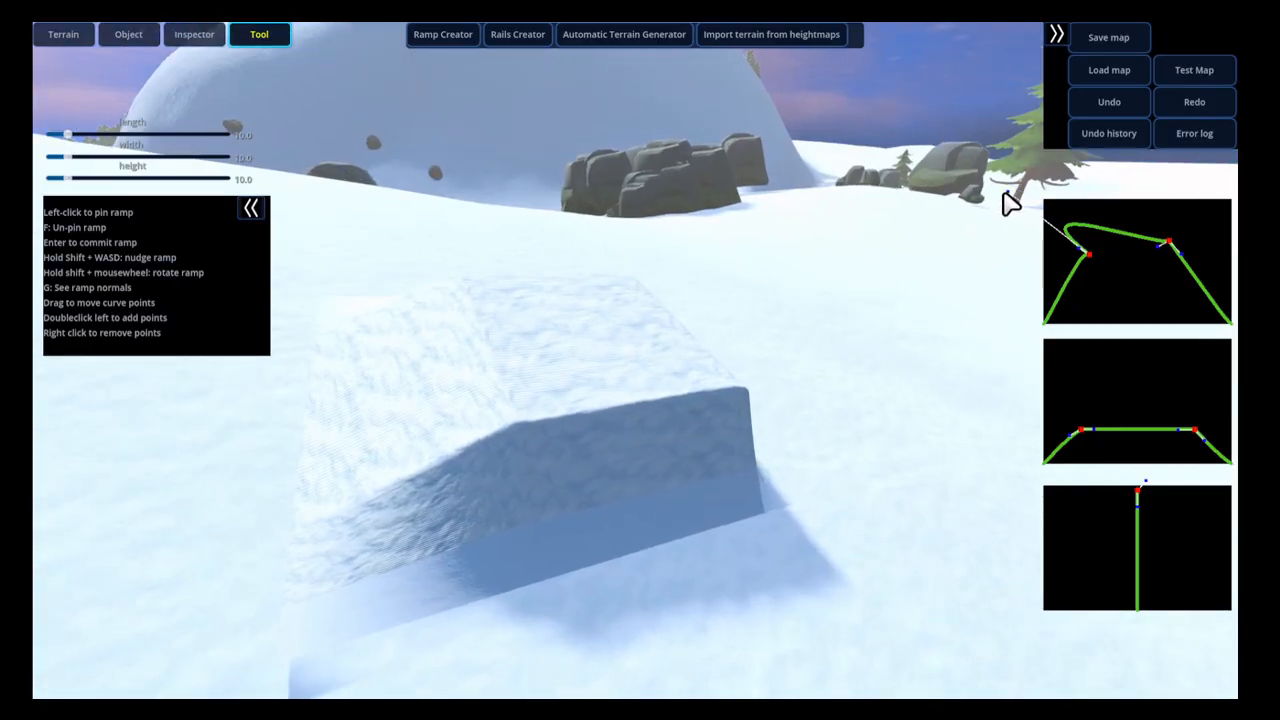
left_click_drag(1015, 204, 1128, 232)
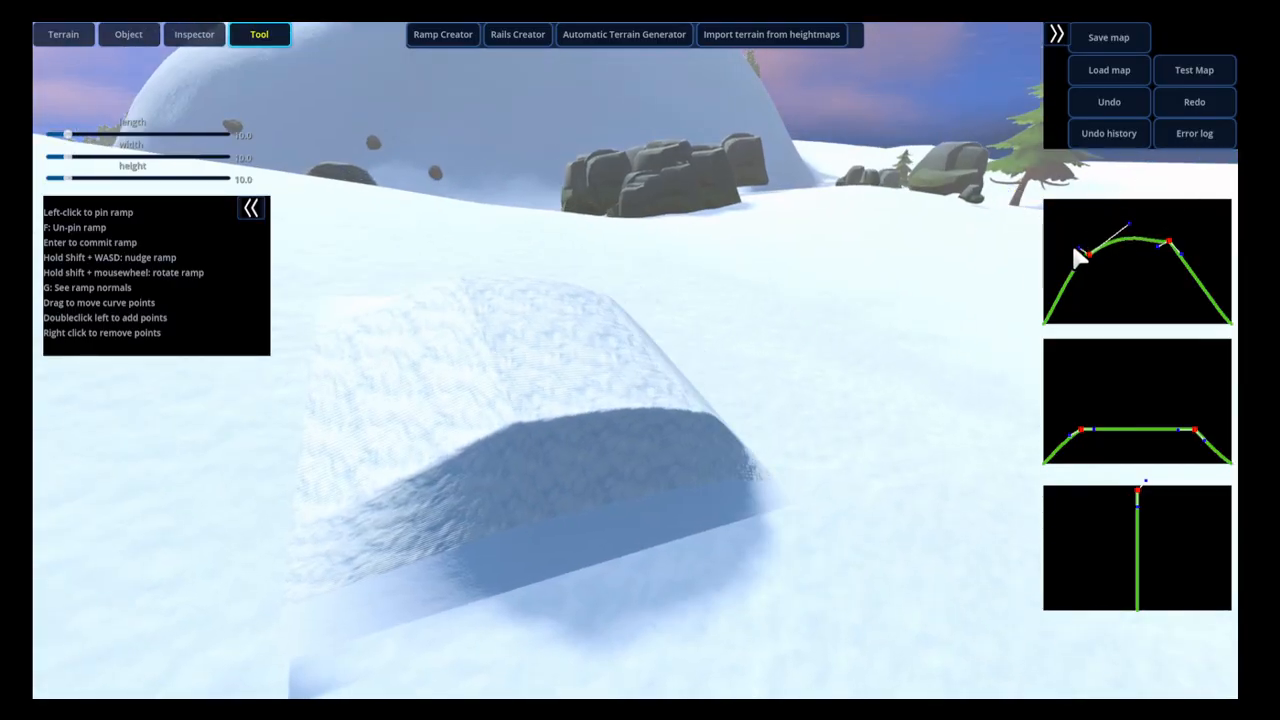
right_click(1089, 254)
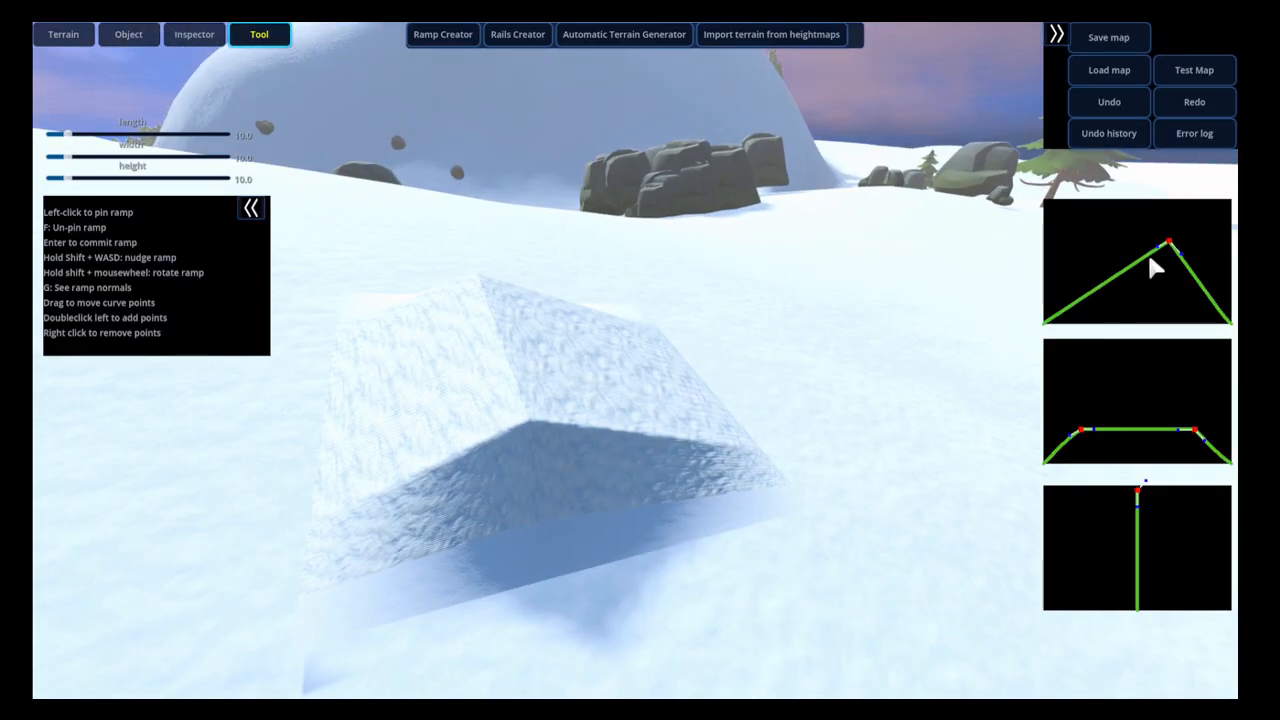
Make the lengthwise profile a gently concave kicker by bending the peak's approach handle downward and moving the peak almost to the far end
left_click_drag(1155, 242, 1167, 284)
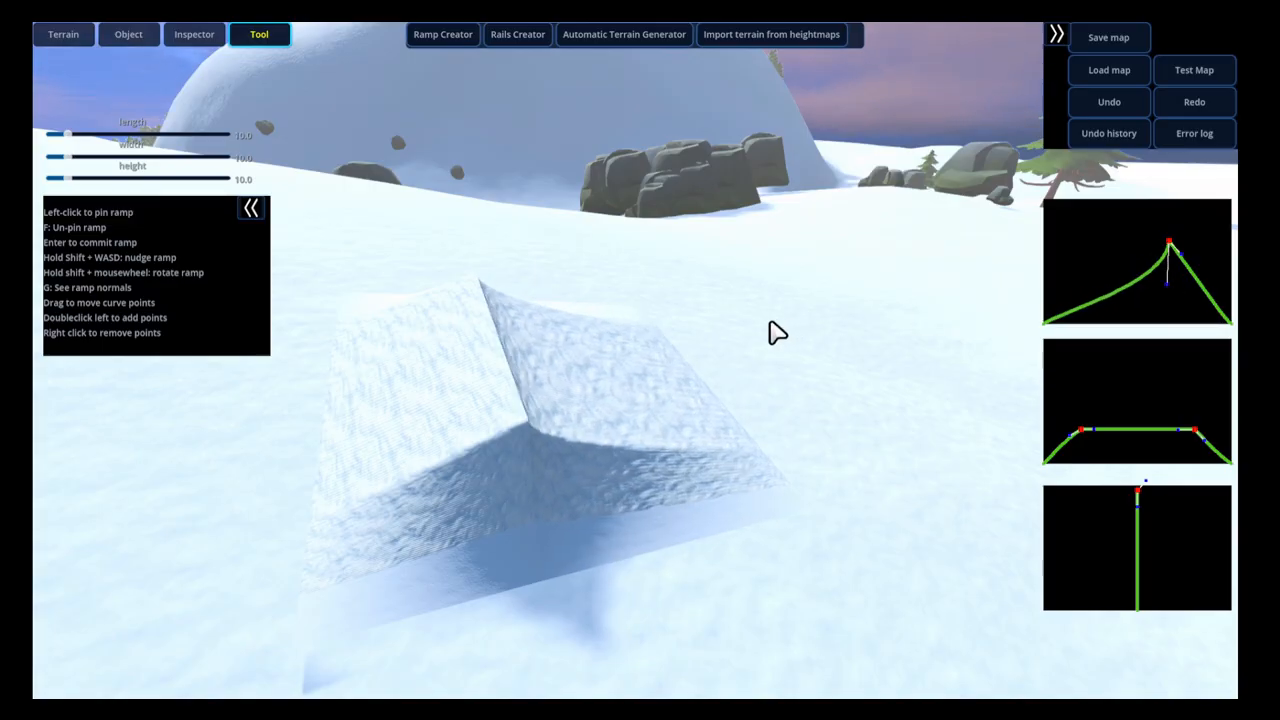
key("d")
right_click_drag(771, 330, 706, 324)
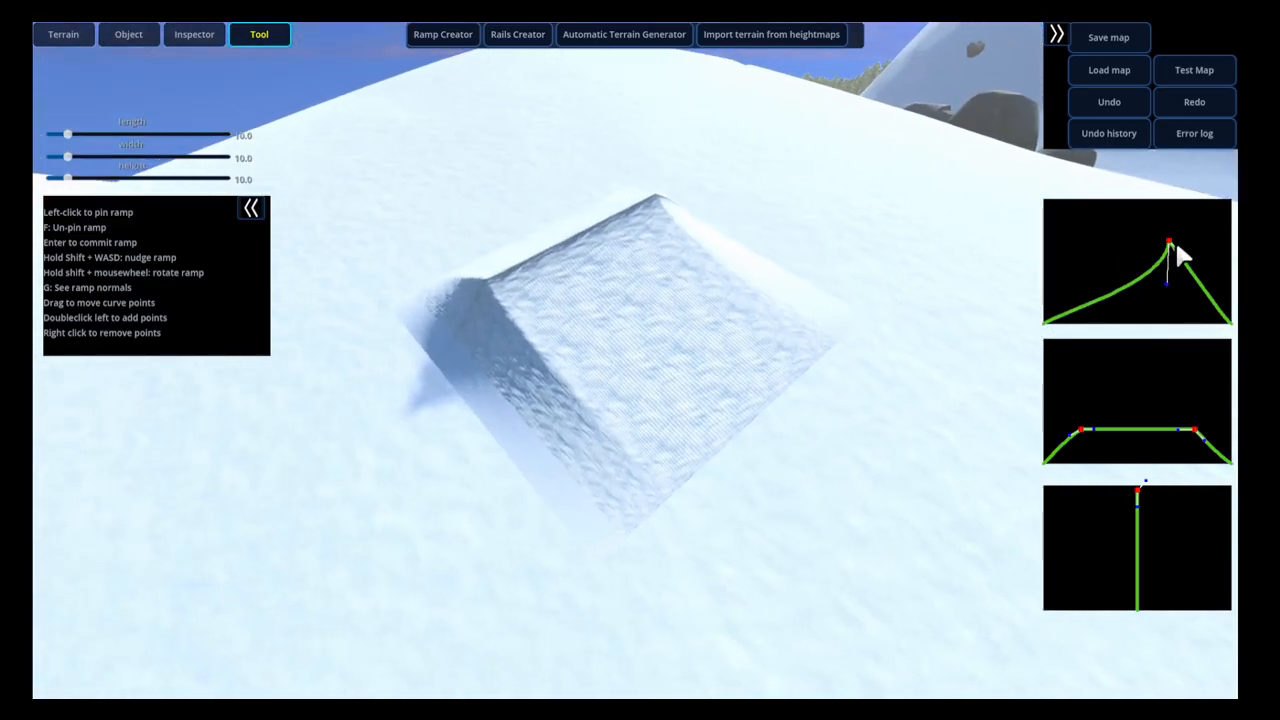
left_click_drag(1172, 248, 1221, 245)
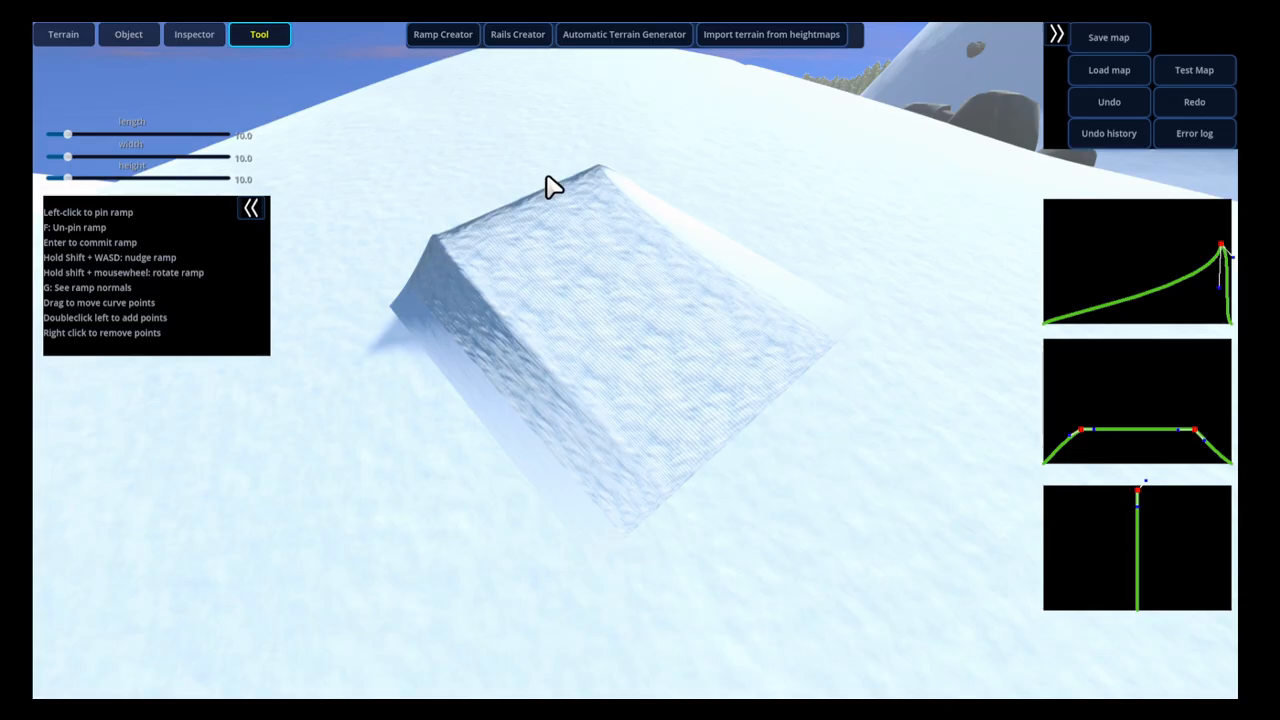
right_click_drag(546, 176, 624, 234)
key("a")
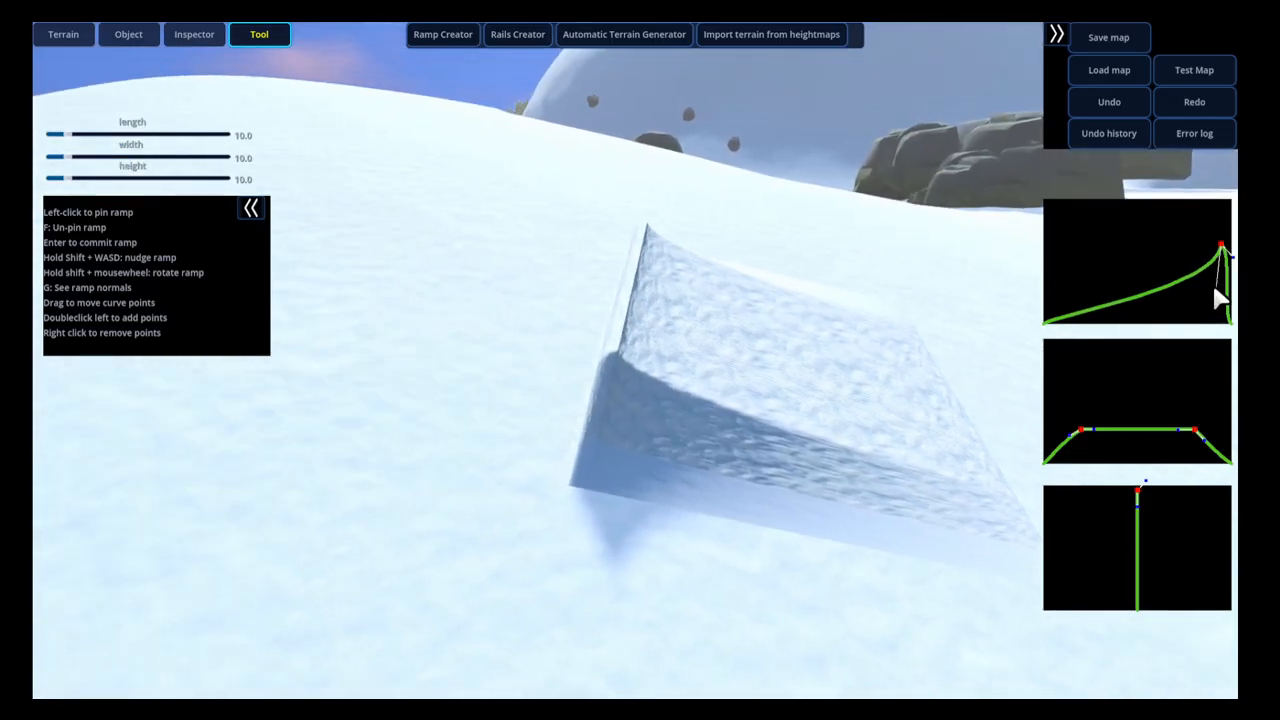
left_click_drag(1215, 289, 1191, 276)
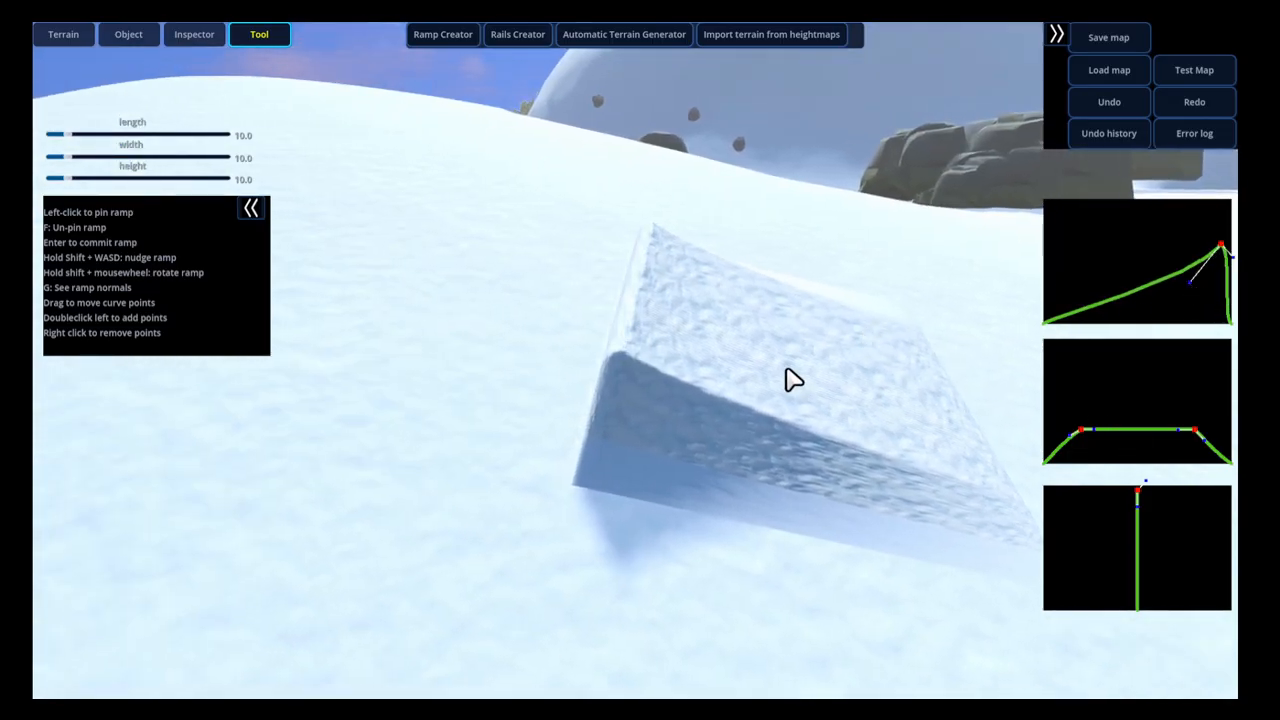
Raise both shoulder points of the ramp's width profile to about four fifths of the graph height
key("a")
right_click_drag(793, 380, 901, 366)
key("w")
key("a")
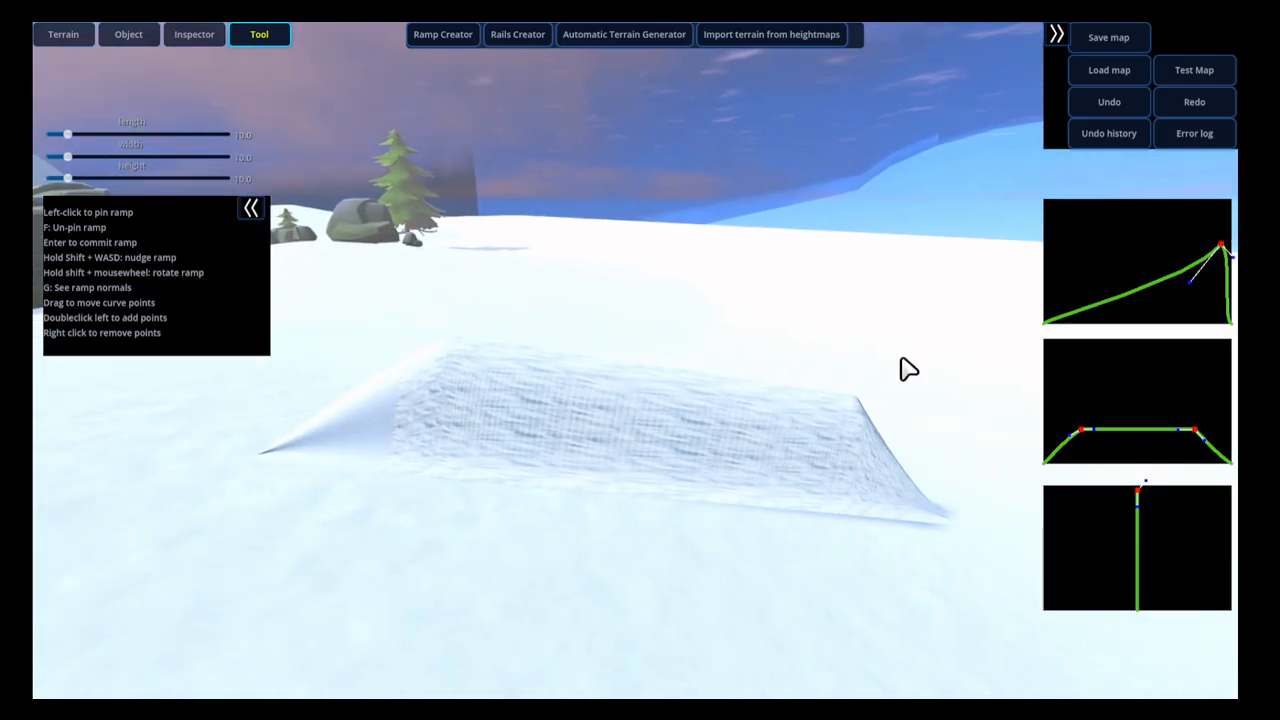
key("d")
left_click_drag(1081, 430, 1086, 362)
left_click_drag(1192, 432, 1189, 362)
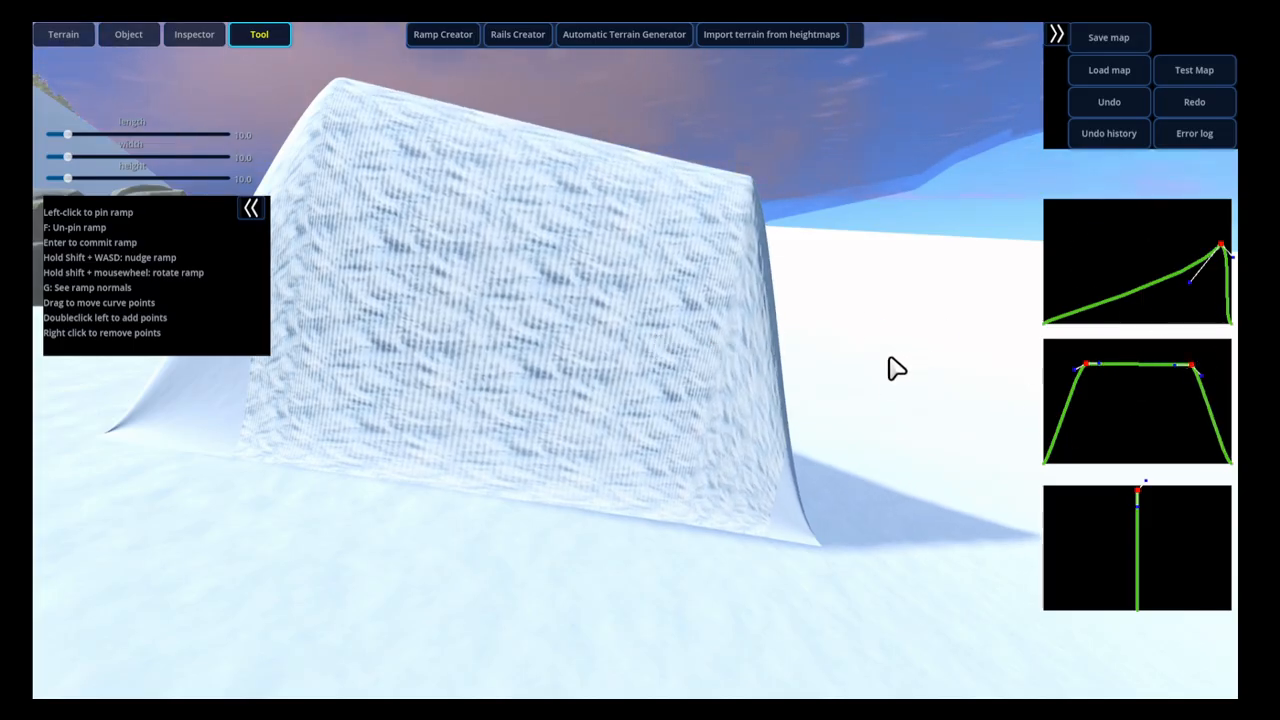
Shift the end point of the ramp's path sideways and bend its handle so the ramp curves
key("d")
right_click_drag(889, 357, 700, 374)
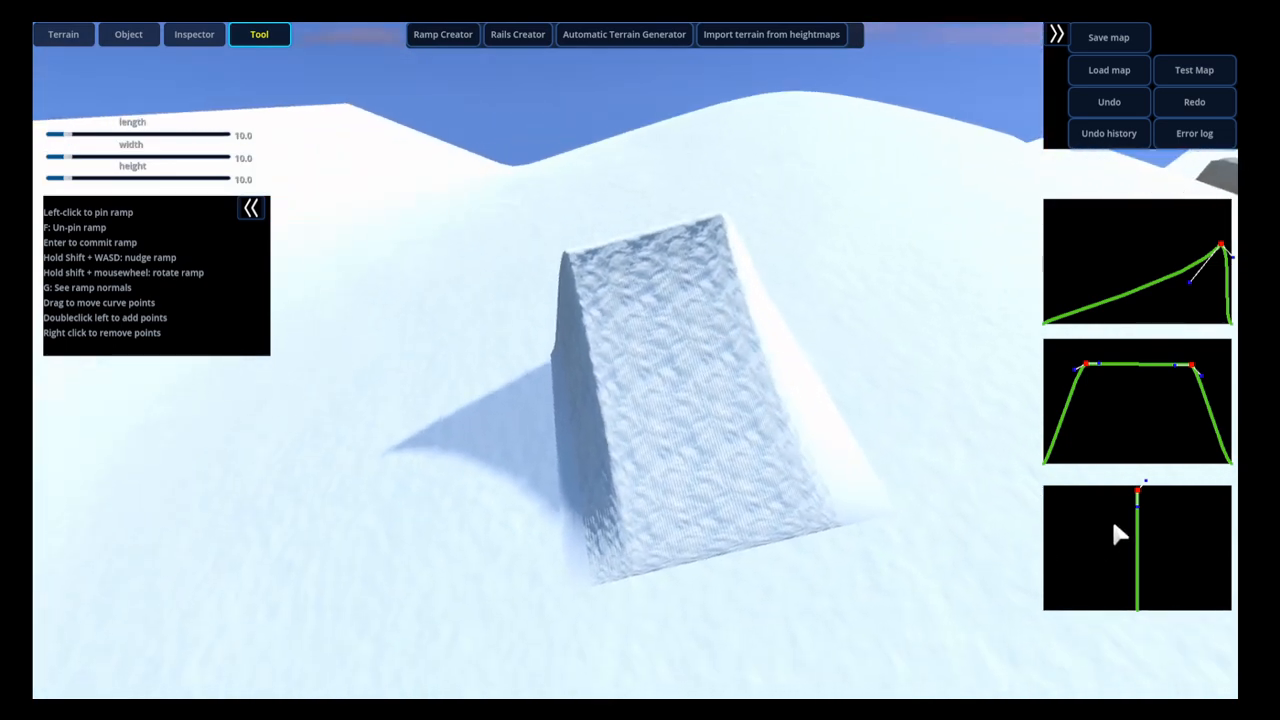
left_click_drag(1141, 491, 1176, 491)
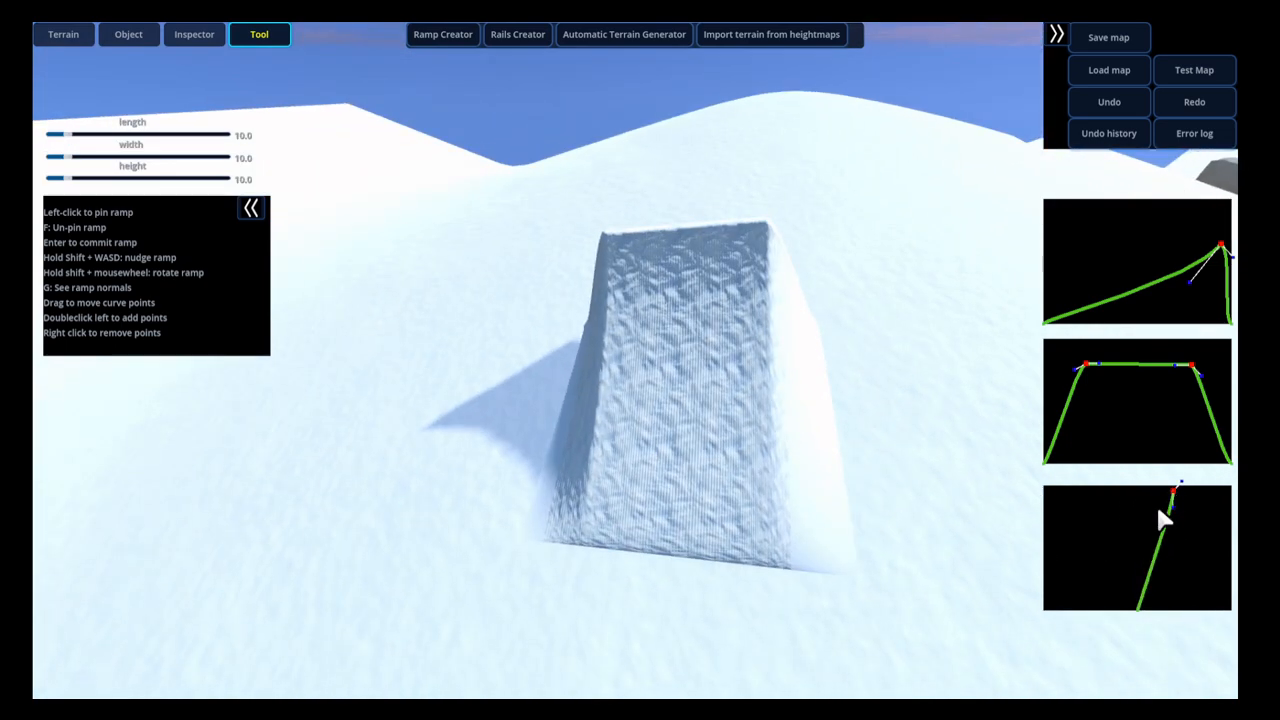
left_click_drag(1166, 506, 1133, 510)
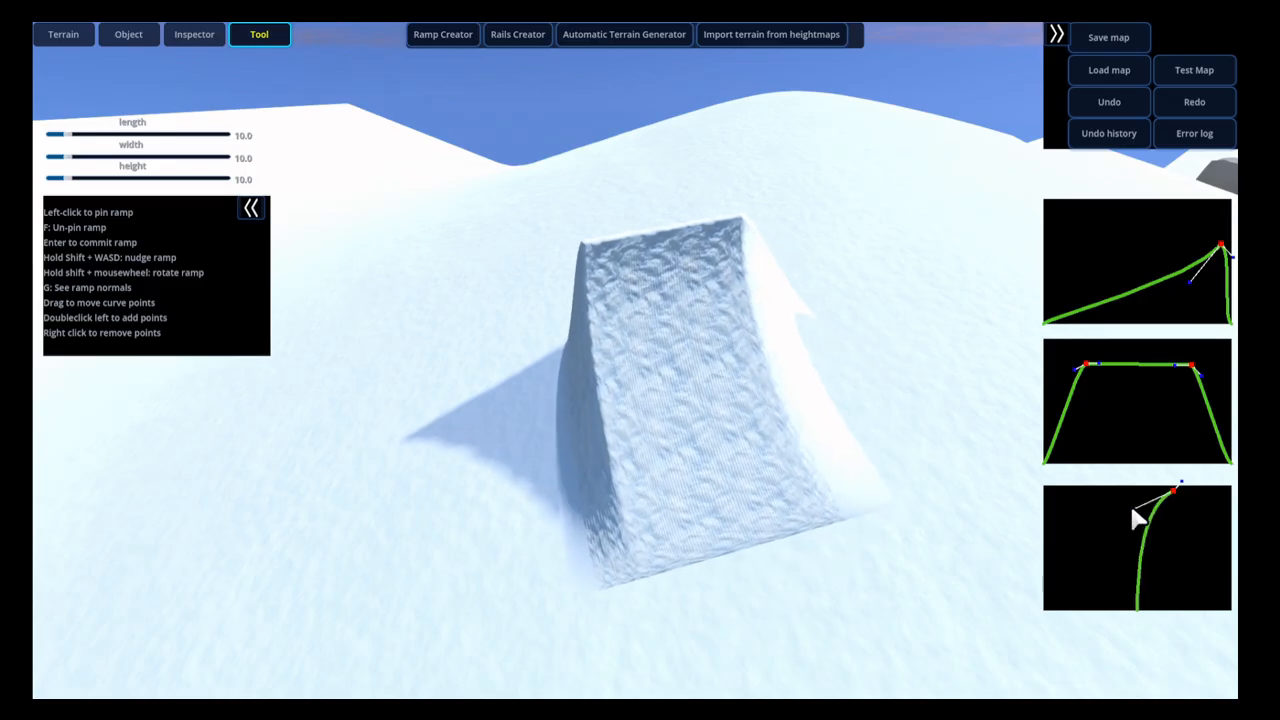
Tighten the path's bend by moving its end point to the graph's side edge and pulling its handle outward
key("d")
right_click_drag(785, 463, 942, 504)
key("a")
key("w")
key("d")
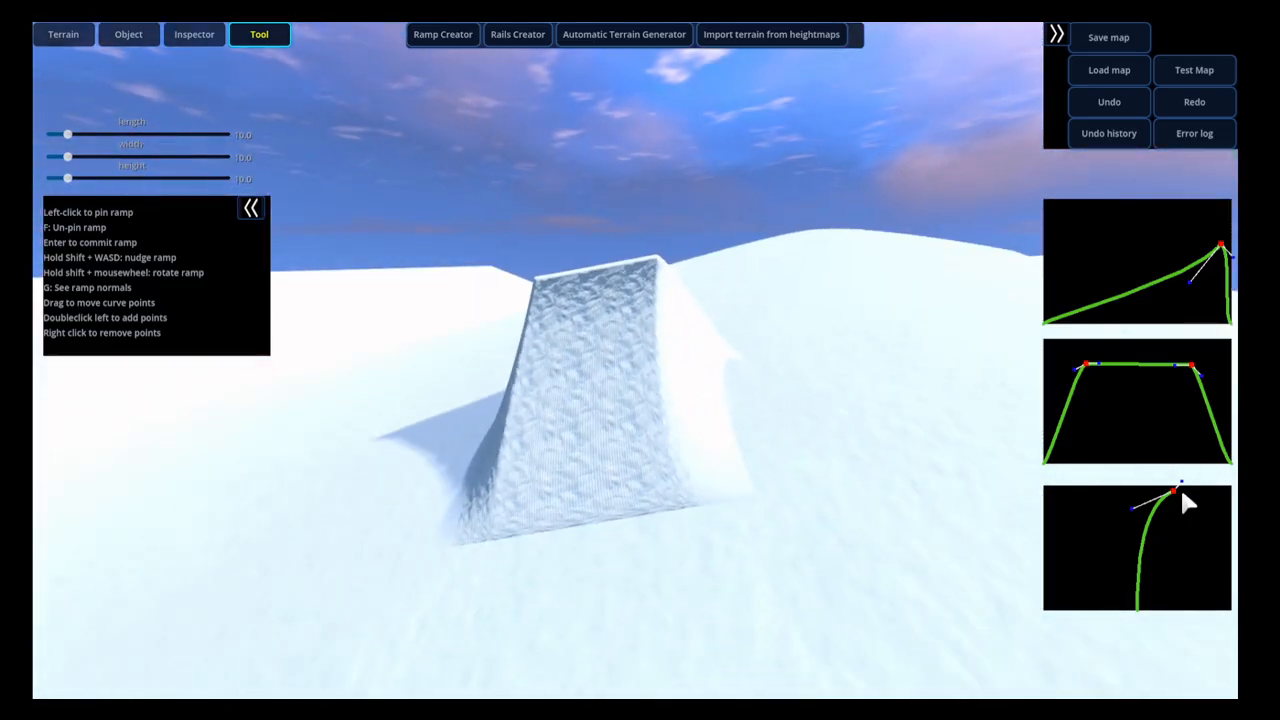
mouse_move(1129, 508)
left_mouse_down()
mouse_move(1112, 509)
mouse_move(1205, 488)
mouse_move(1232, 513)
mouse_move(1115, 516)
mouse_move(1123, 507)
left_mouse_up()
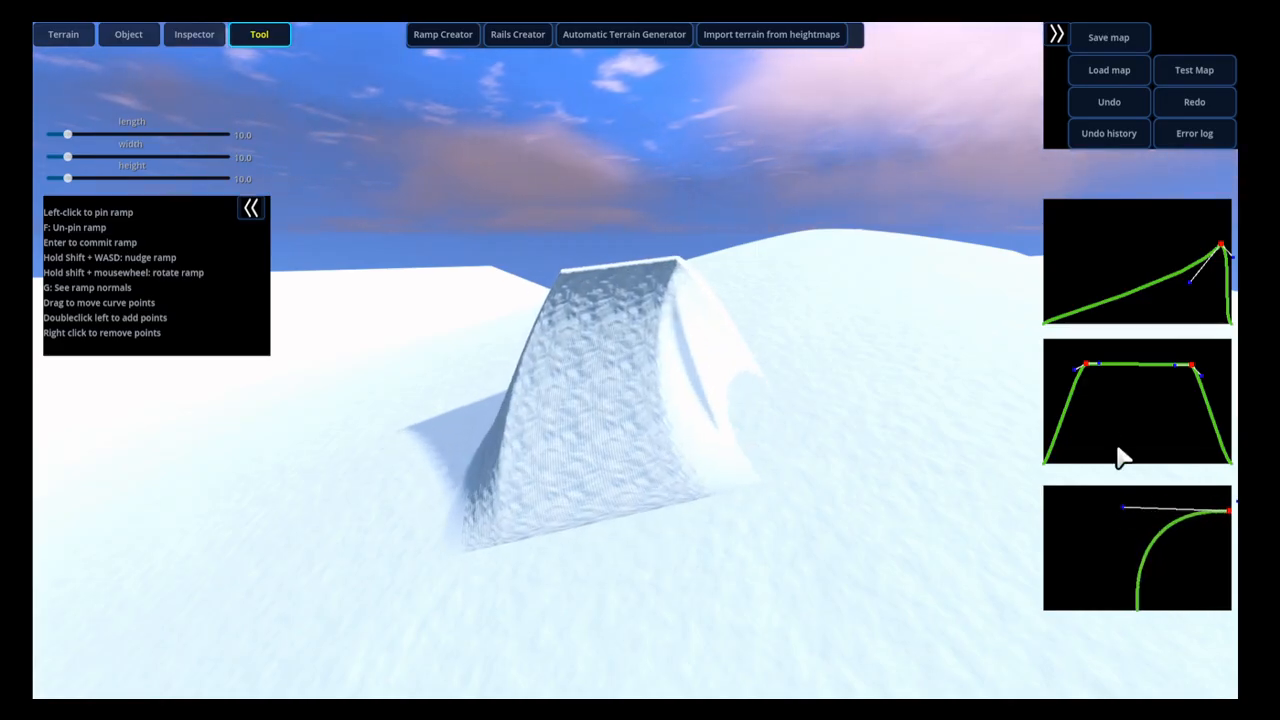
Lower the first shoulder point of the width profile and remove it, keeping a single peak
left_click_drag(1191, 364, 1192, 365)
left_click_drag(1087, 365, 1089, 441)
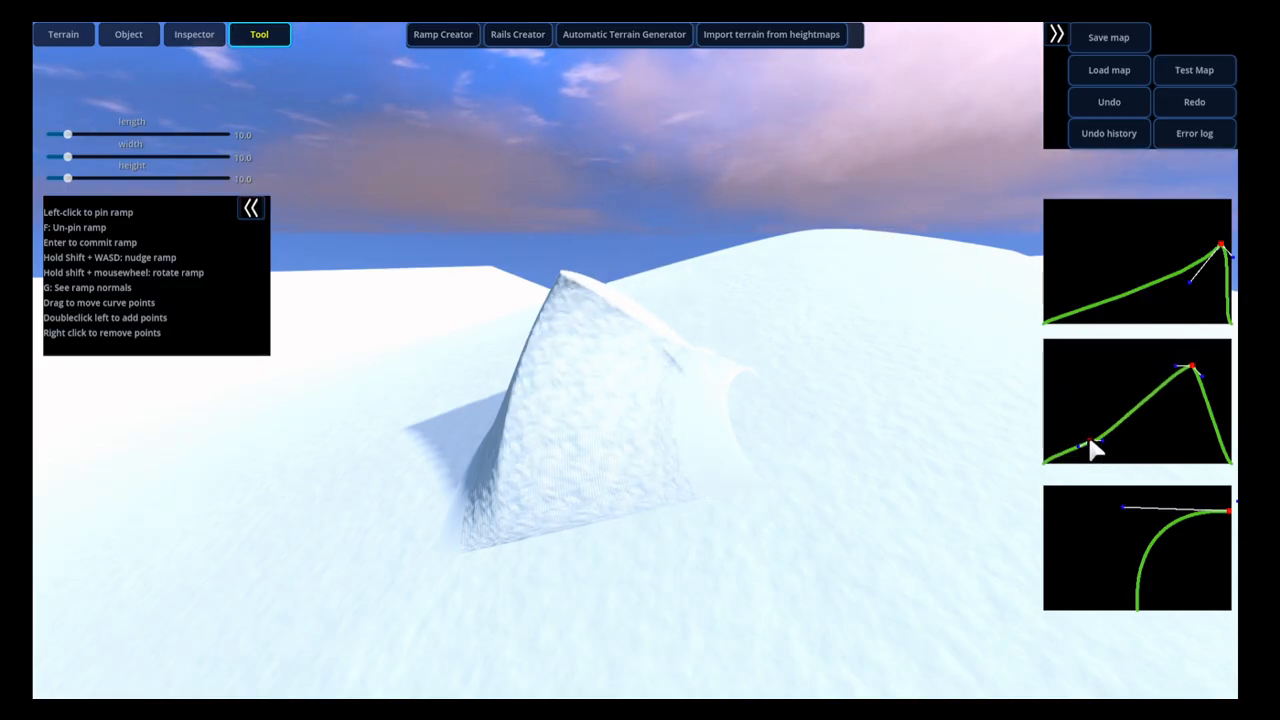
right_click(1092, 440)
right_click_drag(851, 404, 898, 411)
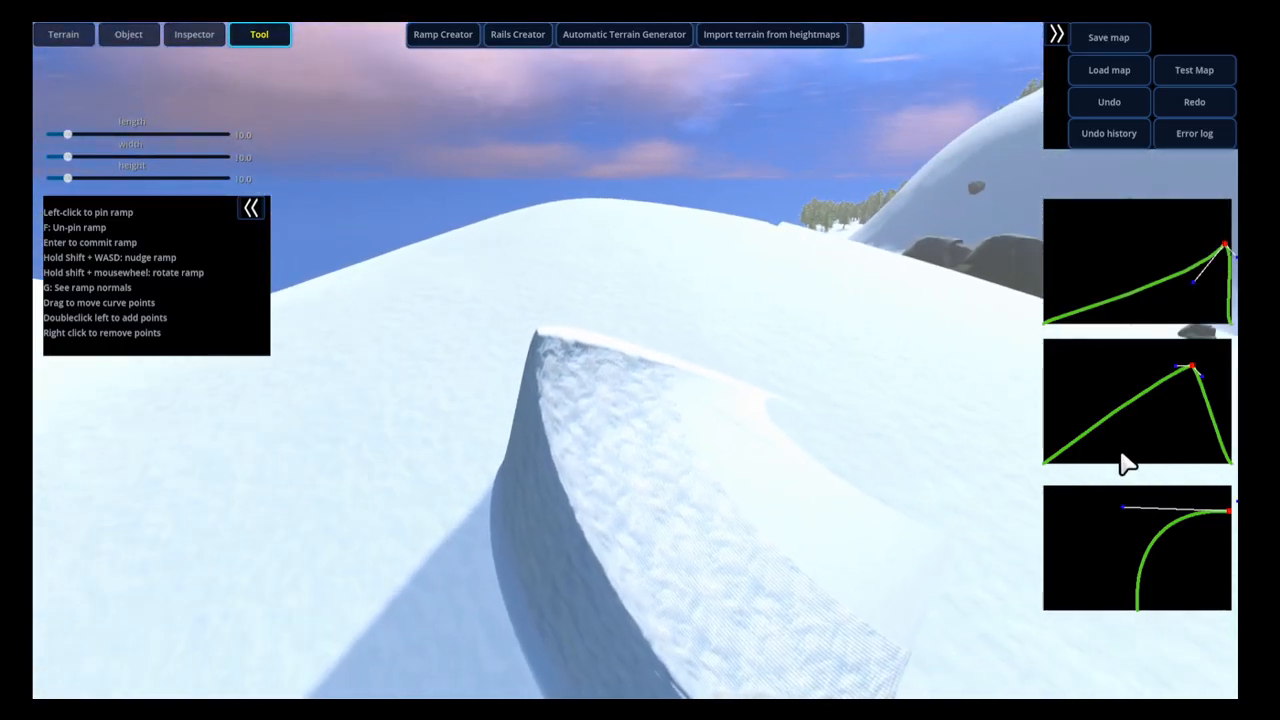
Bend the remaining width-profile peak's handle downward for a concave side and shift the peak slightly inward
left_click_drag(1188, 366, 1122, 440)
key("d")
right_click_drag(982, 456, 686, 449)
key("w")
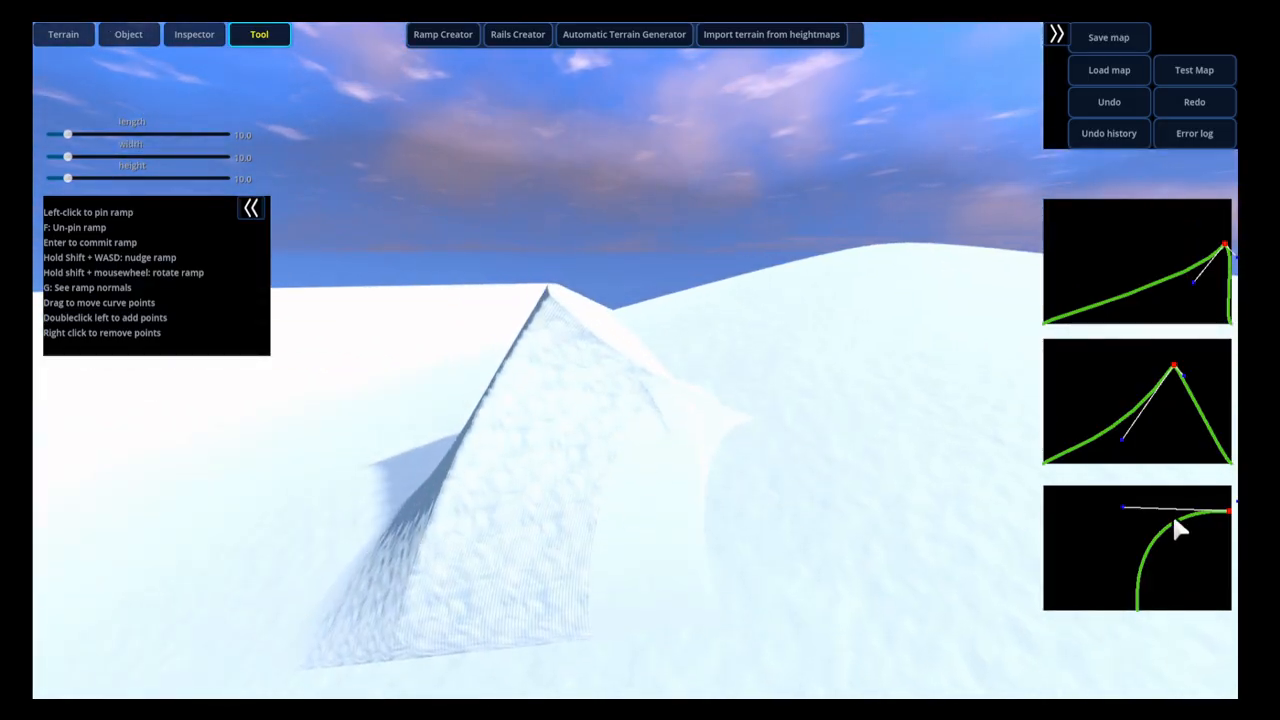
Move the path's end point up to the graph's far edge and inward so the ramp swings out and back
right_click_drag(602, 454, 510, 494)
key("d")
key("w")
key("s")
key("w")
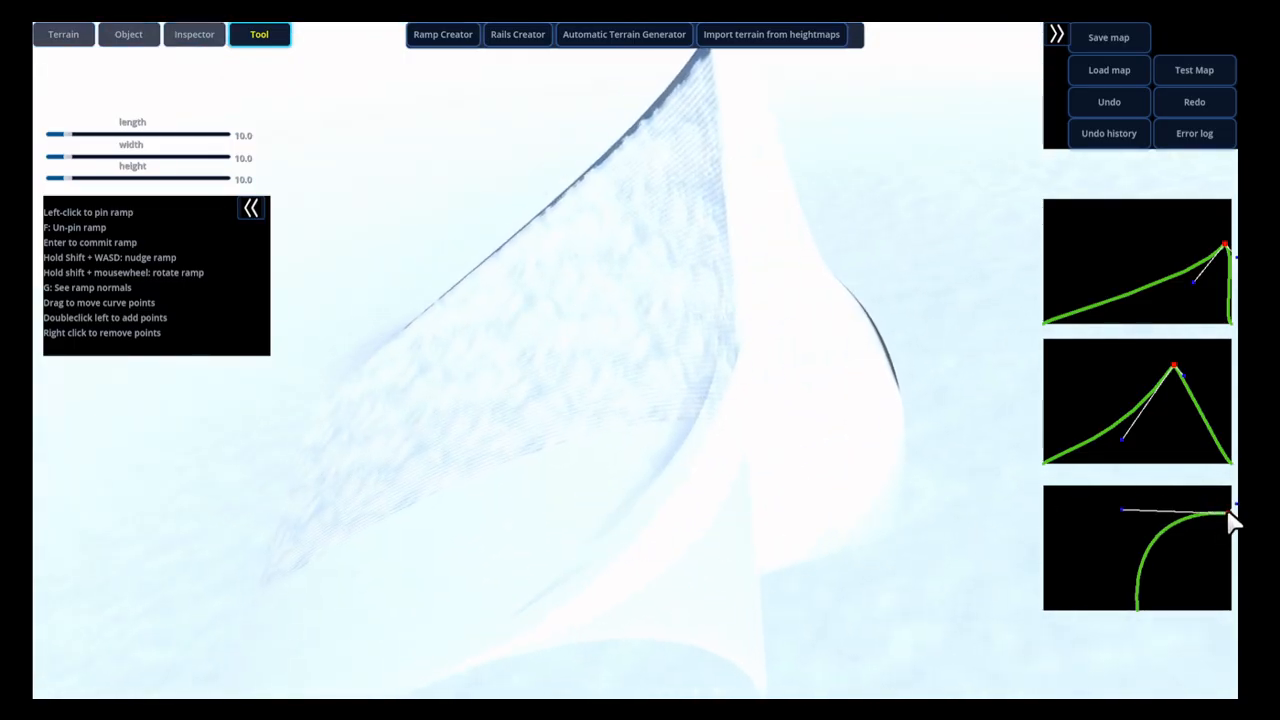
left_click_drag(1229, 513, 1198, 489)
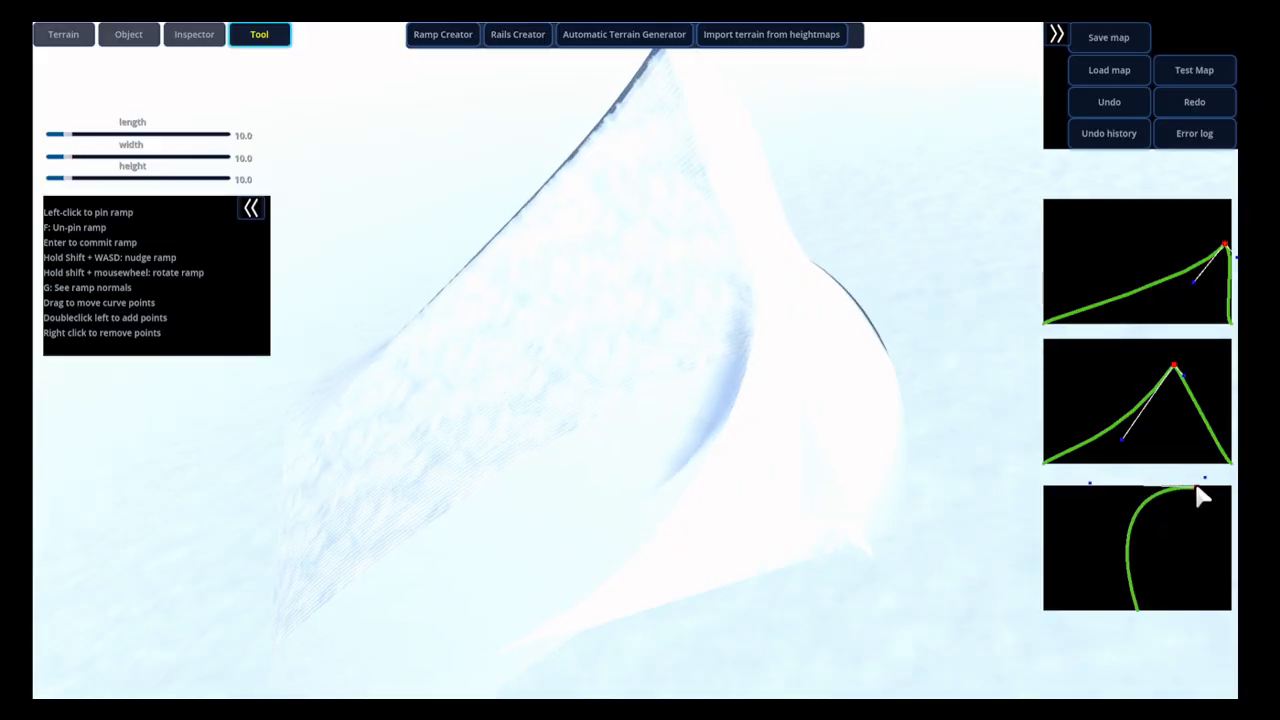
Examine the curved ramp's sides, lip and surface from several angles and distances
right_click_drag(659, 469, 680, 409)
key("s")
key("w")
key("s")
key("d")
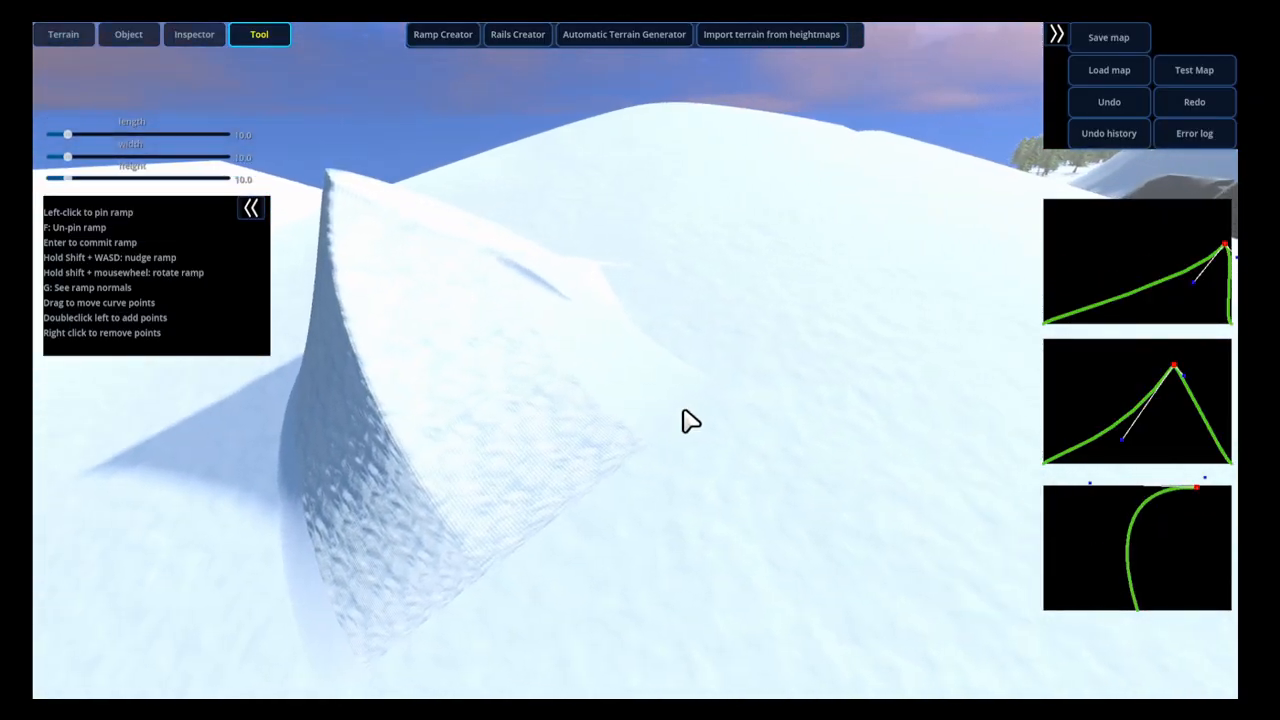
key("a")
right_click_drag(557, 426, 546, 455)
key("d")
key("s")
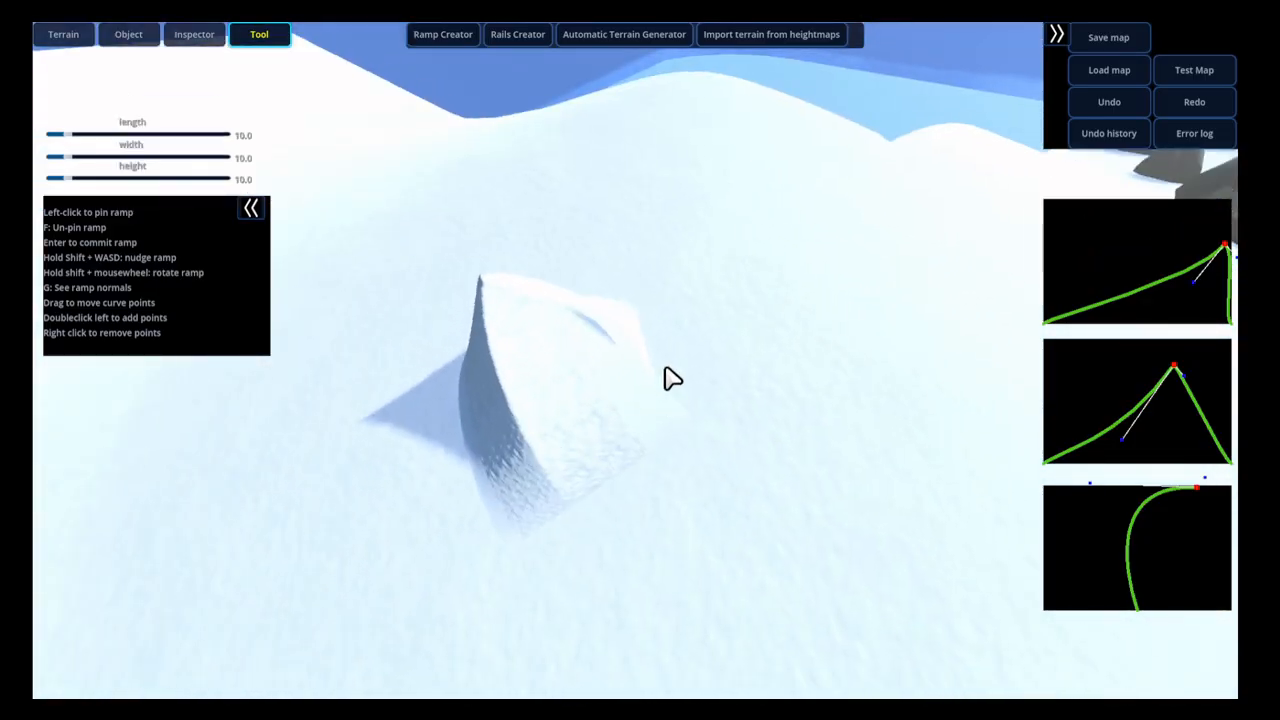
right_click_drag(605, 388, 626, 426)
key("w")
key("s")
key("w")
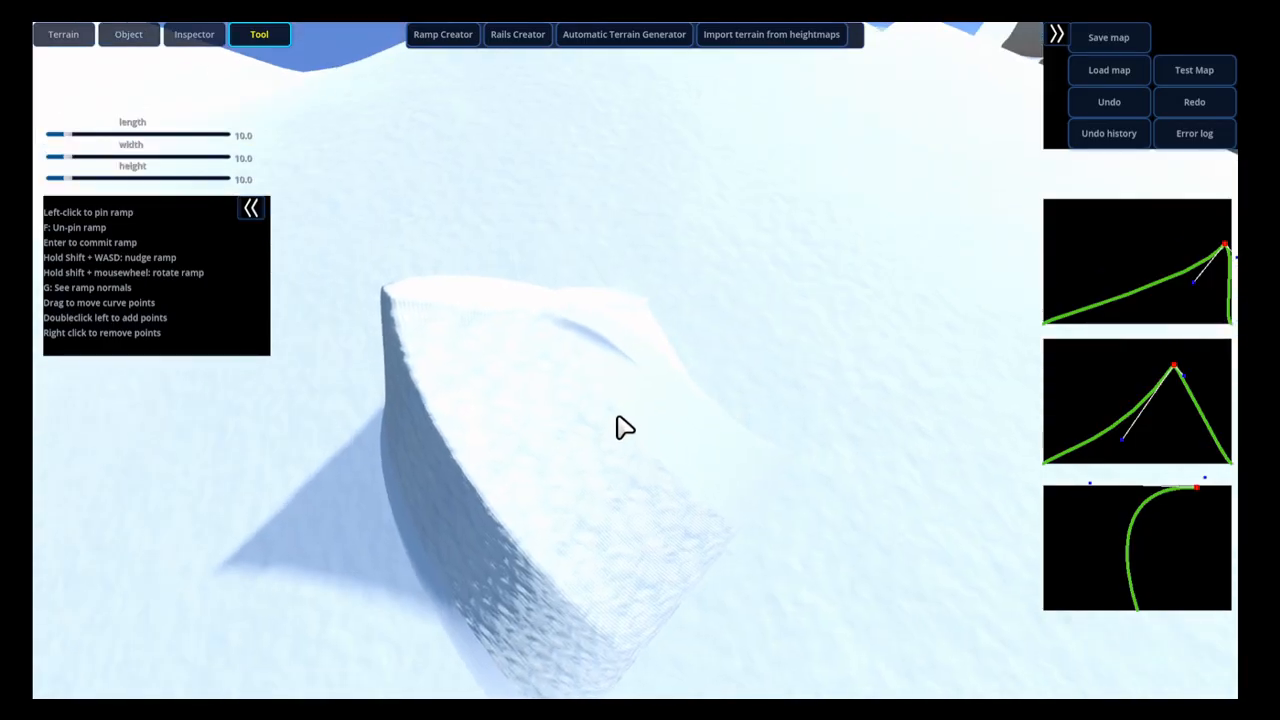
Nudge the ramp in small moves along and across the slope to fine-tune its position
key("shift+s")
key("shift+a")
key("shift+w")
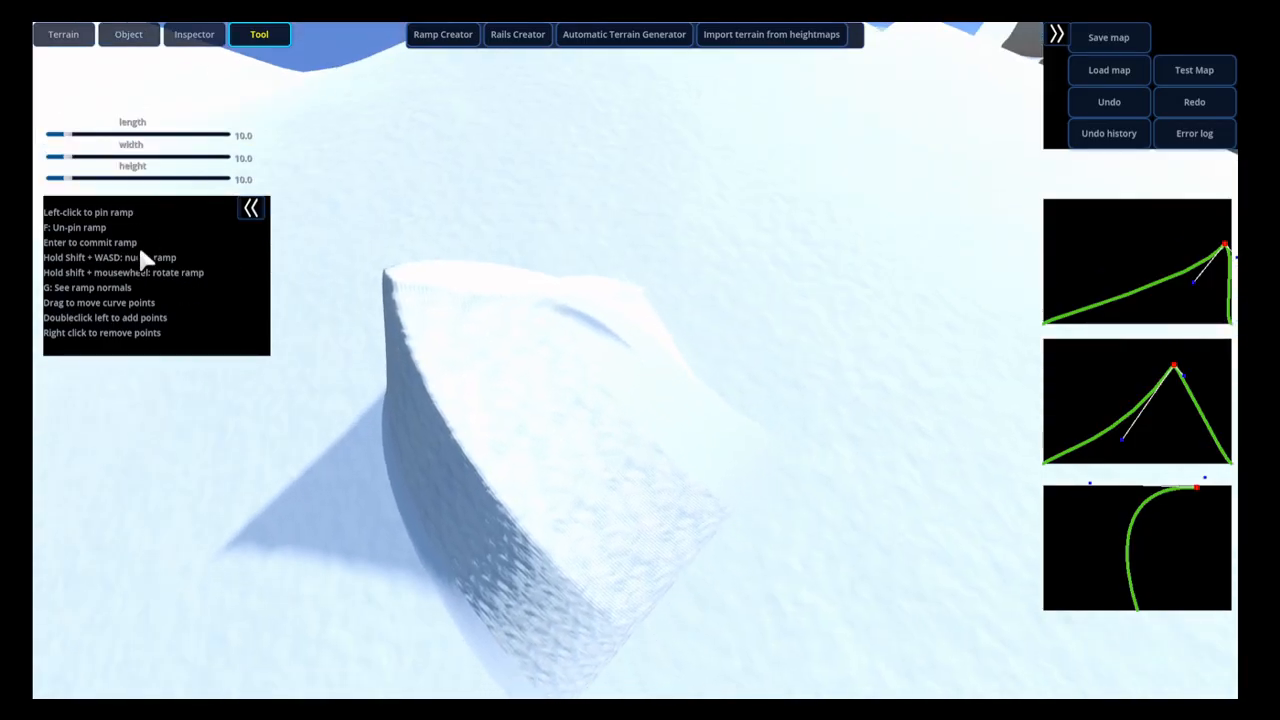
key("shift+s")
key("shift+w")
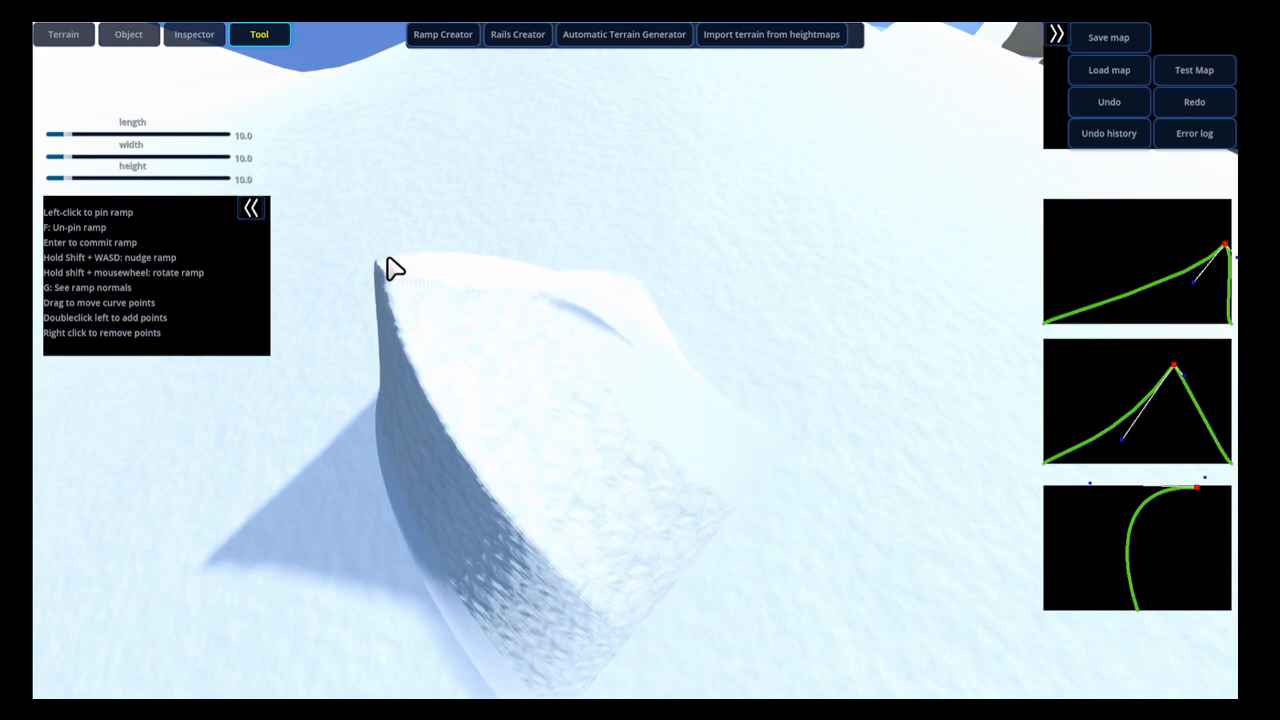
key("shift+s")
key("shift+w")
key("shift+s")
key("shift+w")
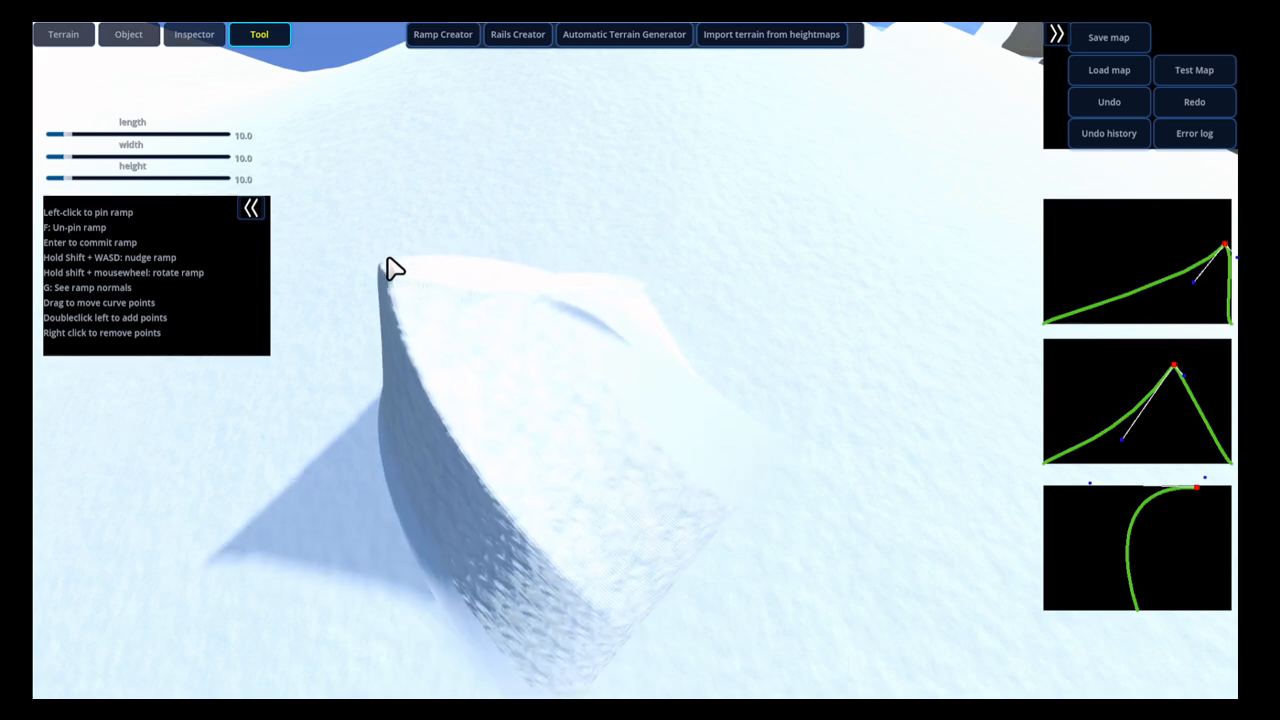
Commit the ramp to the terrain and un-pin the Ramp Creator's preview ramp
right_click_drag(702, 393, 641, 338)
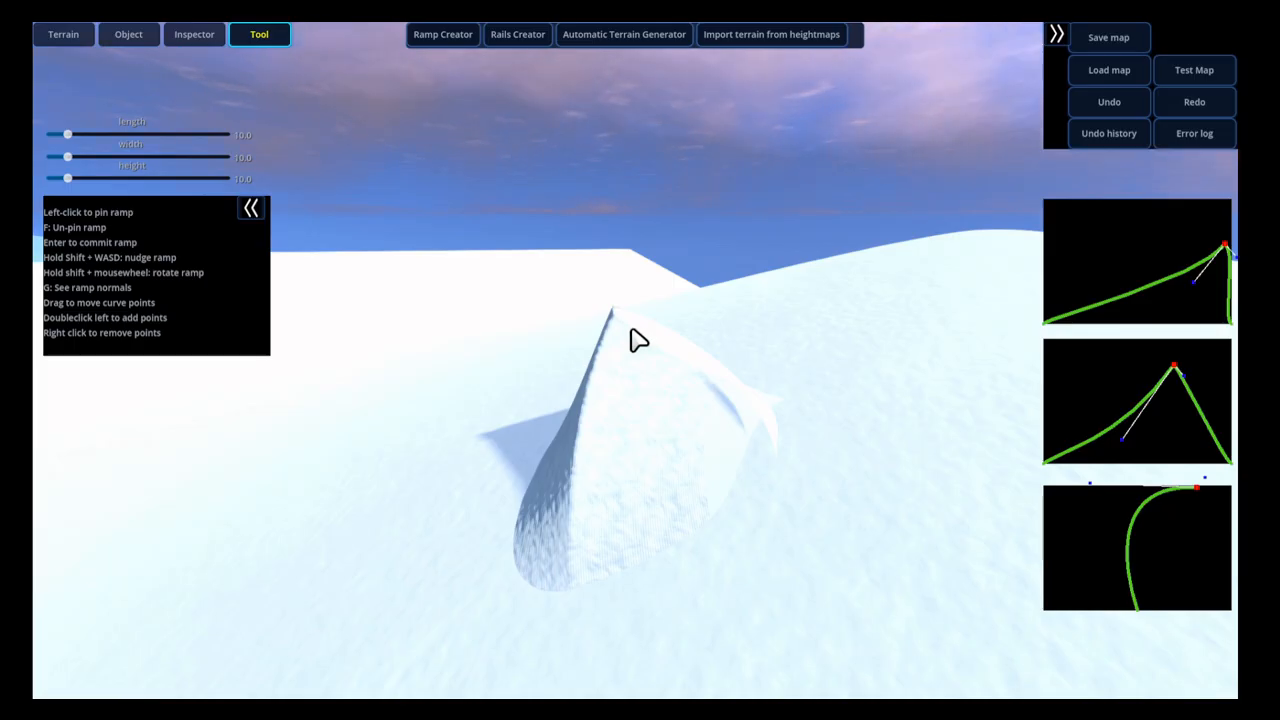
key("f")
right_click_drag(617, 376, 680, 376)
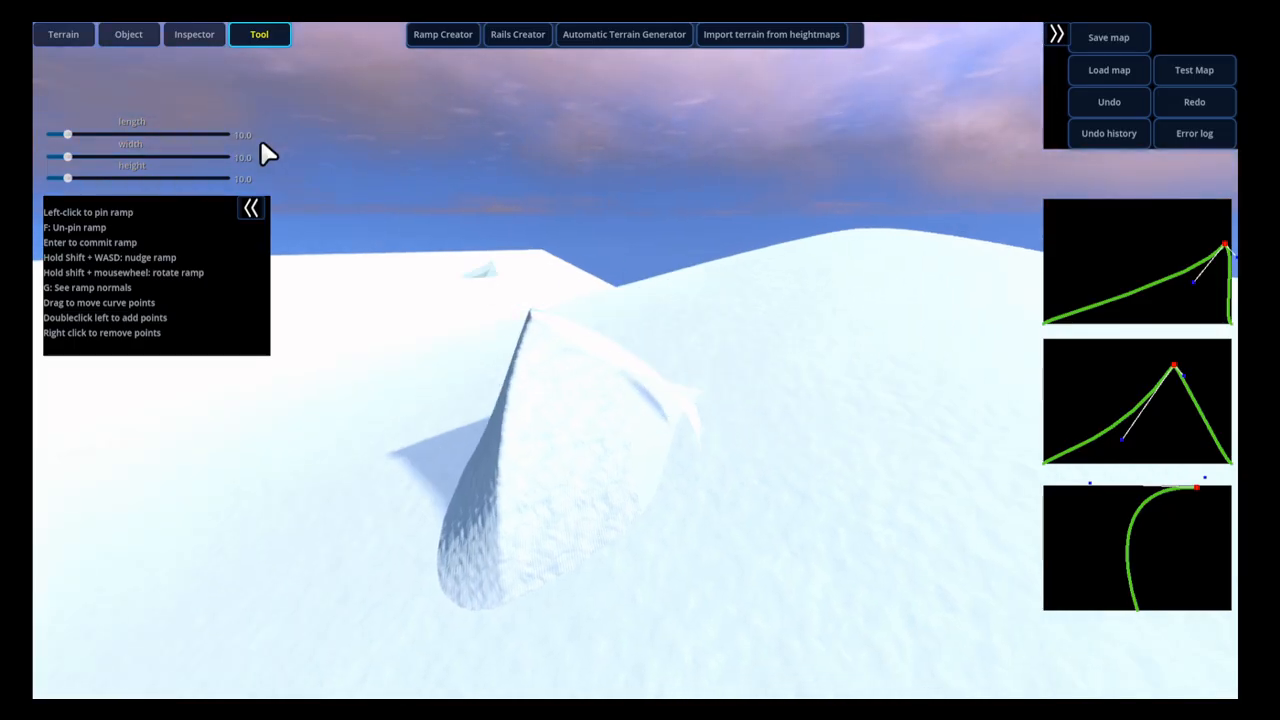
Select the committed ramp for inspection and bring up its mesh and surface material override properties
left_click(205, 36)
left_click(541, 419)
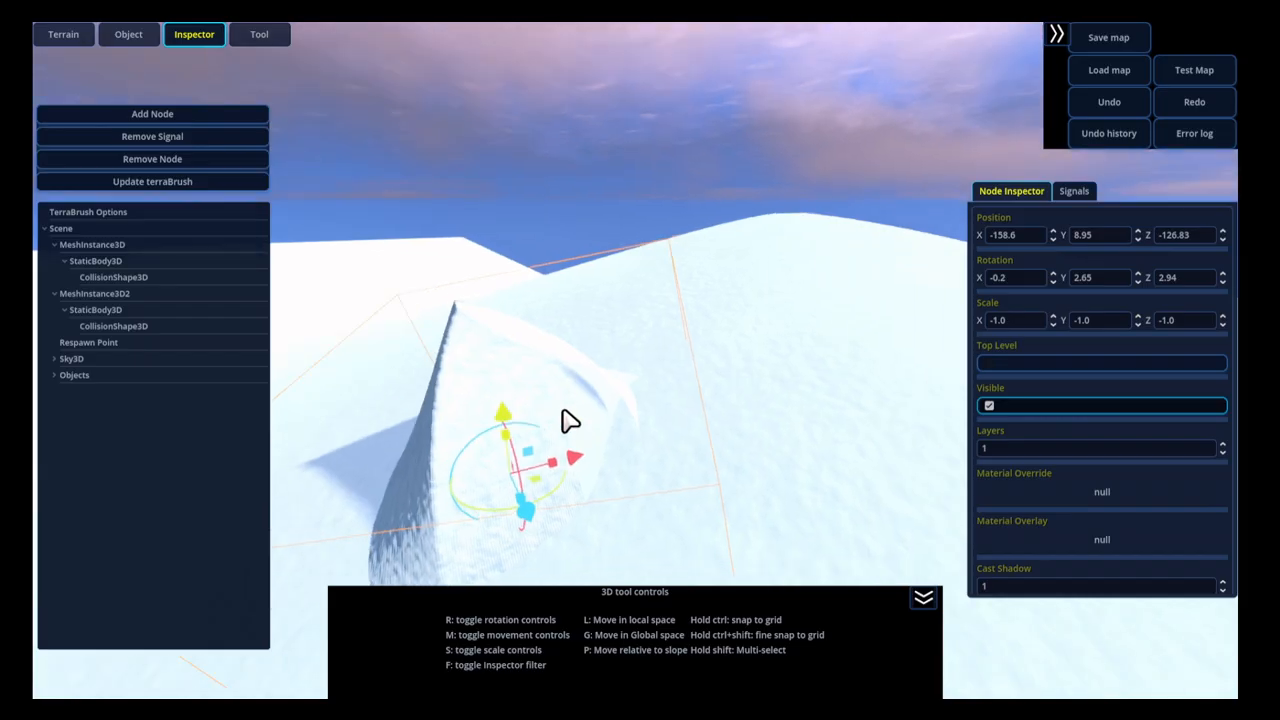
mouse_move(537, 390)
left_mouse_down()
mouse_move(563, 398)
mouse_move(534, 391)
mouse_move(561, 386)
left_mouse_up()
scroll(1184, 408, "down", 3)
scroll(1184, 412, "down", 5)
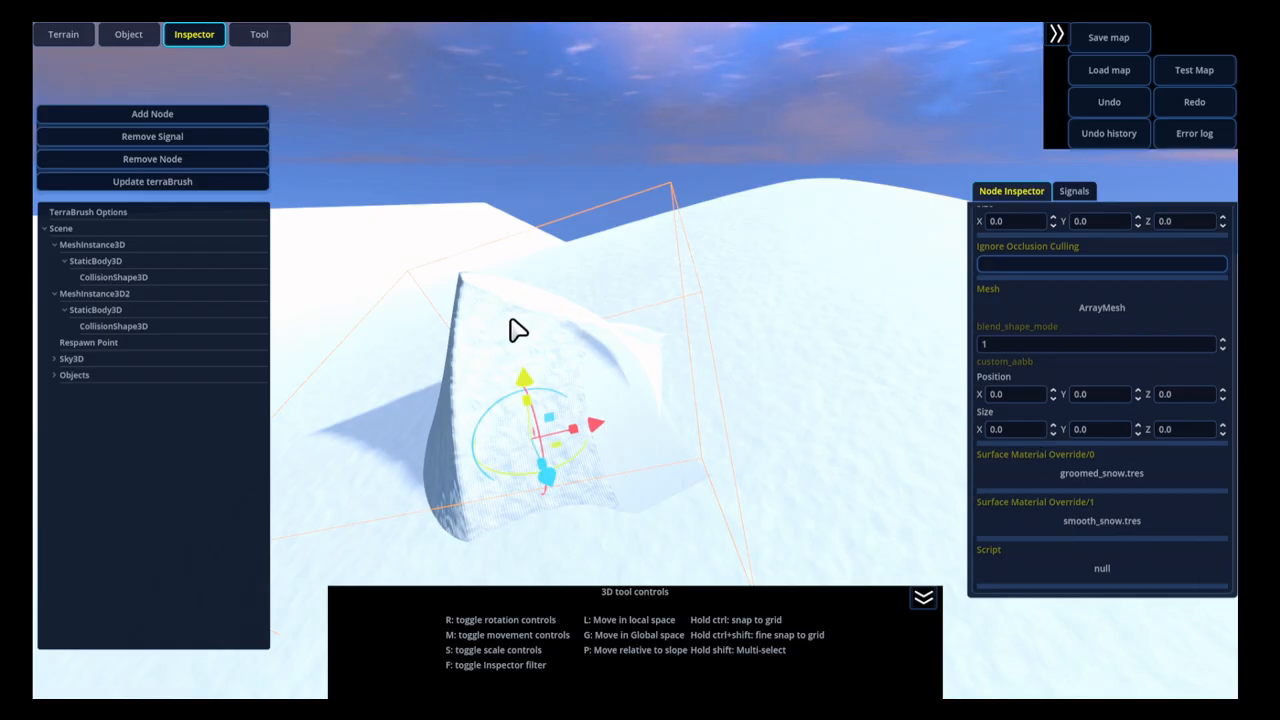
Examine the ramp's groomed riding surface and its smooth sides up close and from above
key("w")
right_click_drag(576, 356, 532, 416)
right_click_drag(608, 152, 606, 242)
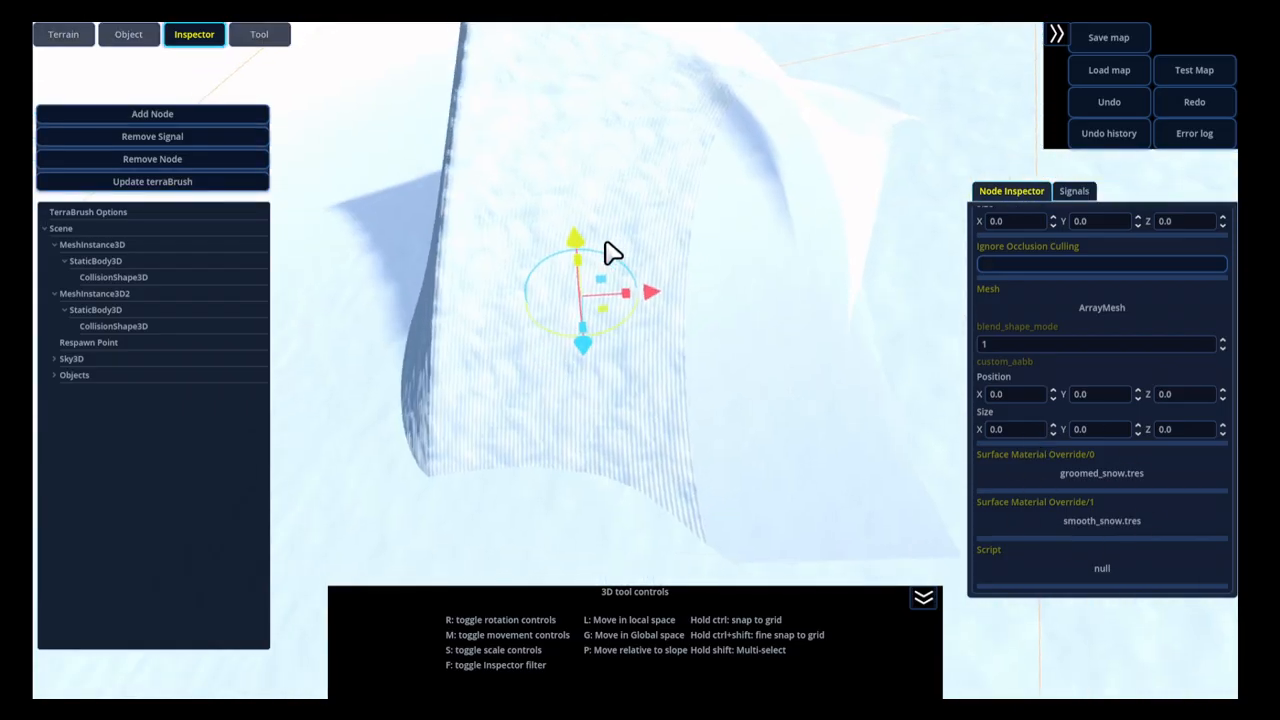
key("e")
key("a")
right_click_drag(642, 321, 703, 429)
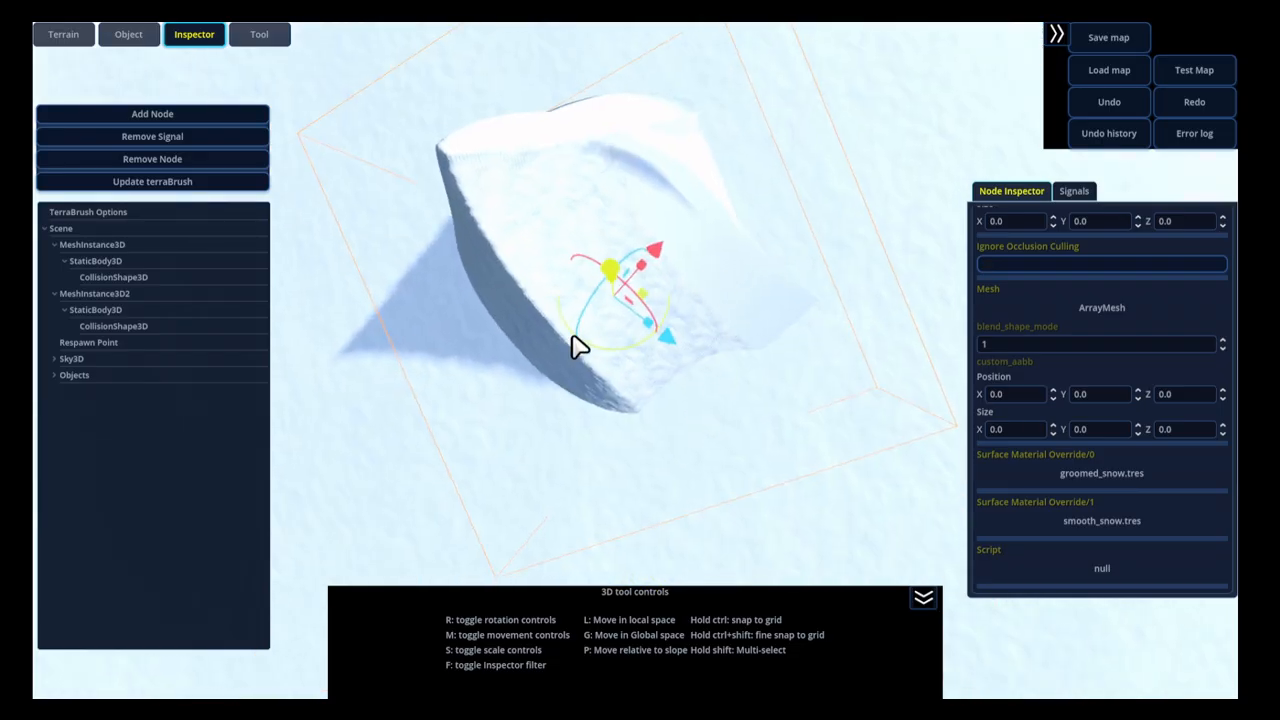
right_click_drag(686, 352, 611, 371)
key("q")
Raise the ramp slightly along its vertical axis so its base clears the snow
left_click_drag(577, 182, 583, 182)
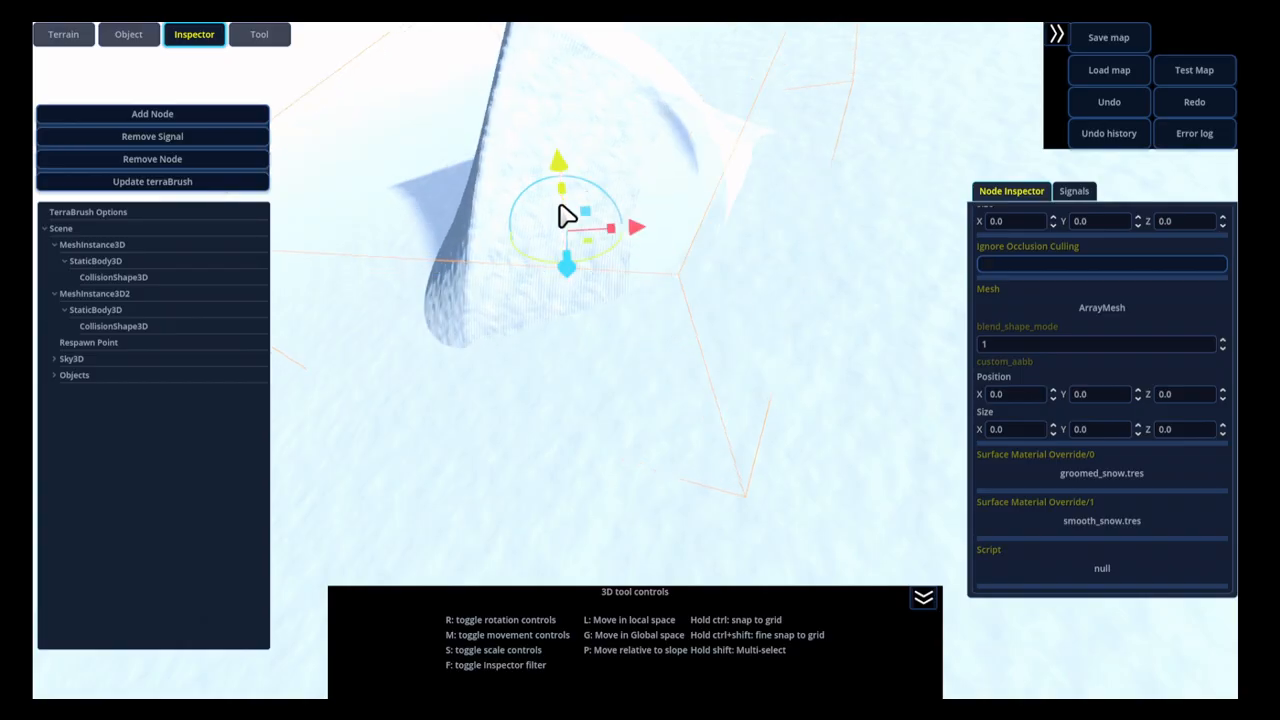
key("q")
right_click_drag(548, 388, 646, 354)
key("w")
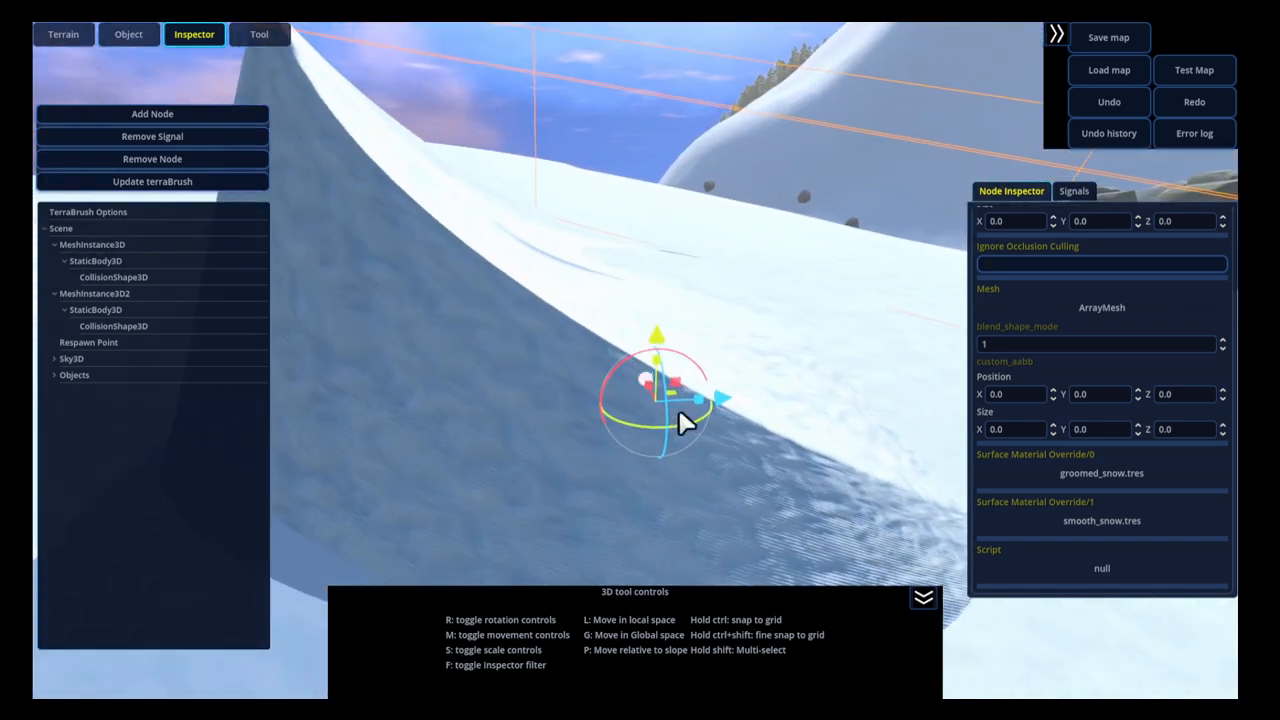
right_click_drag(492, 369, 466, 344)
key("a")
key("d")
left_click_drag(598, 214, 611, 188)
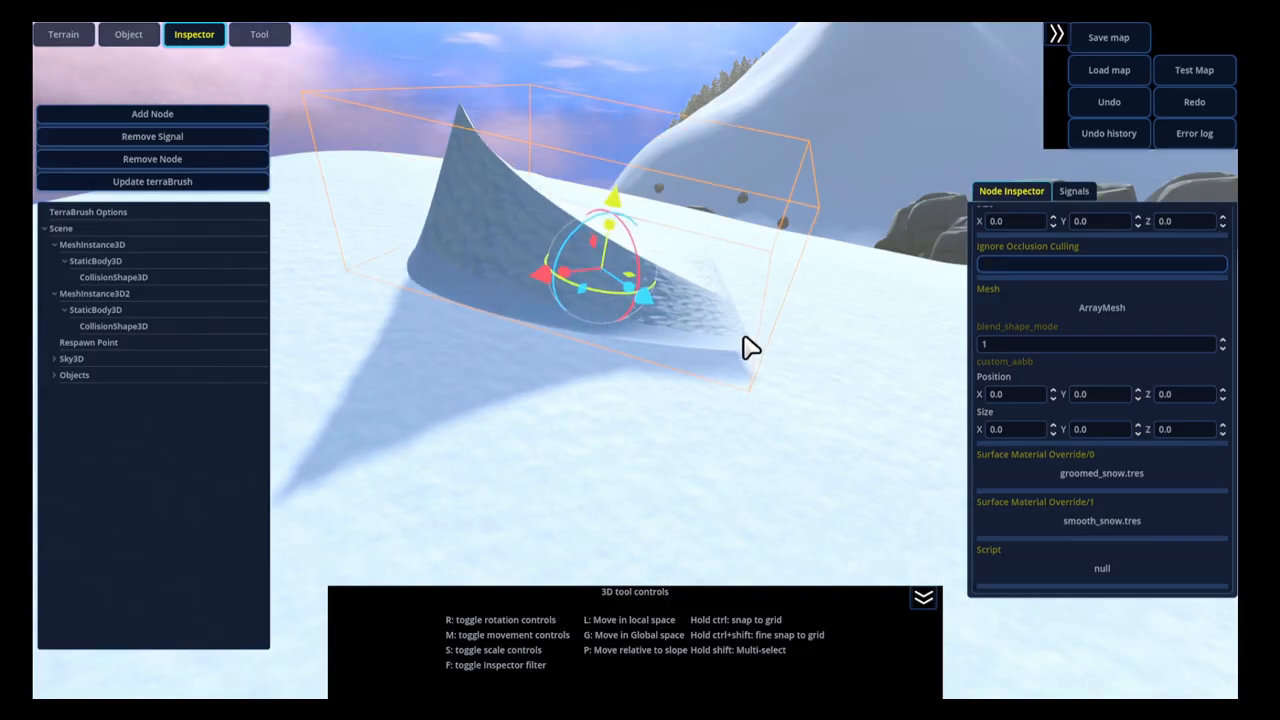
Expand the Objects branch of the scene tree and select the CollisionShape3D under the ramp's Ramp_col body
key("a")
right_click_drag(609, 329, 561, 342)
key("w")
key("e")
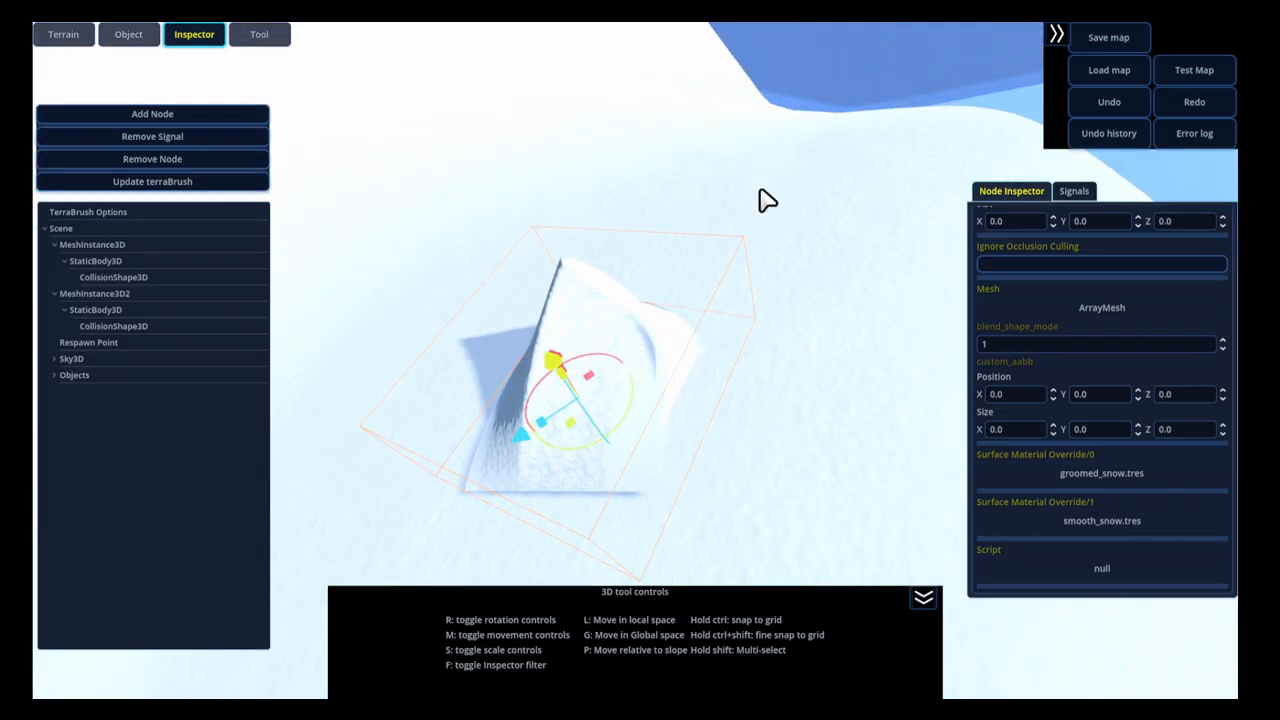
right_click_drag(655, 345, 678, 350)
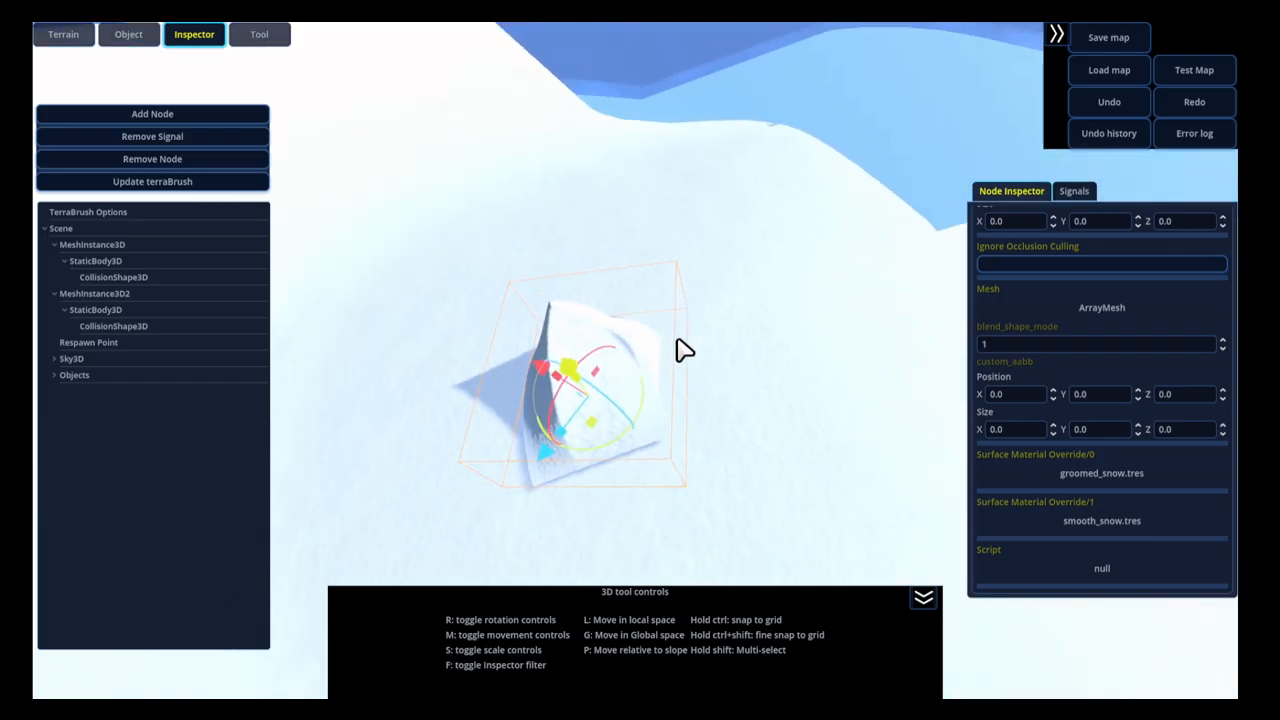
left_click(74, 376)
left_click(53, 375)
left_click(527, 396)
scroll(166, 463, "down", 10)
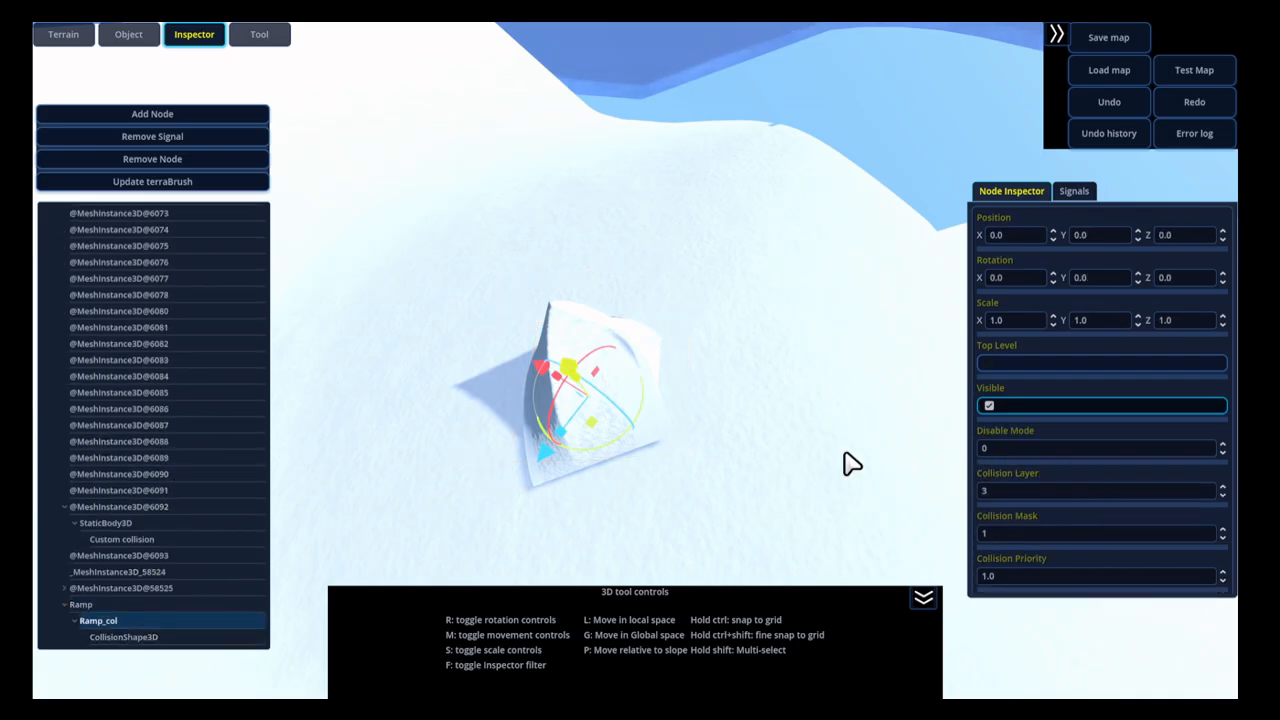
left_click(140, 637)
Try moving the ramp's collision shape up off the visible mesh to inspect its wireframe, and undo the move
right_click_drag(656, 433, 672, 402)
key("w")
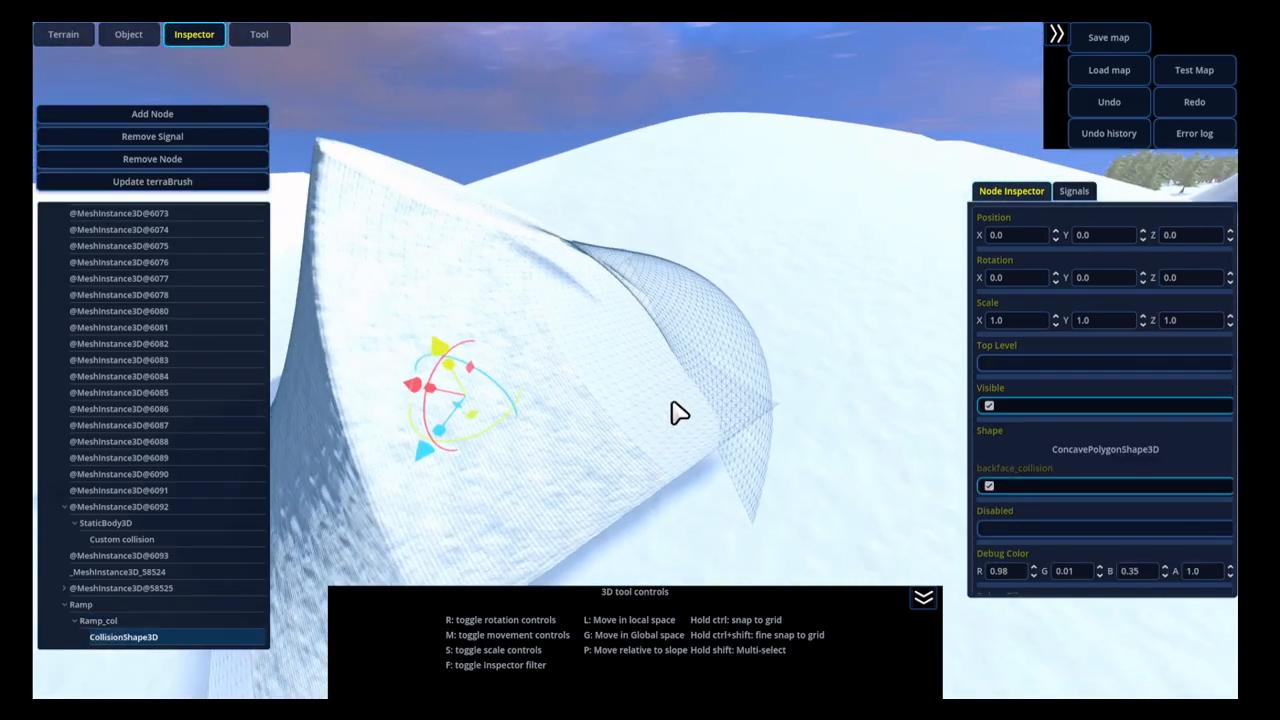
left_click_drag(440, 346, 423, 205)
right_click_drag(554, 232, 546, 259)
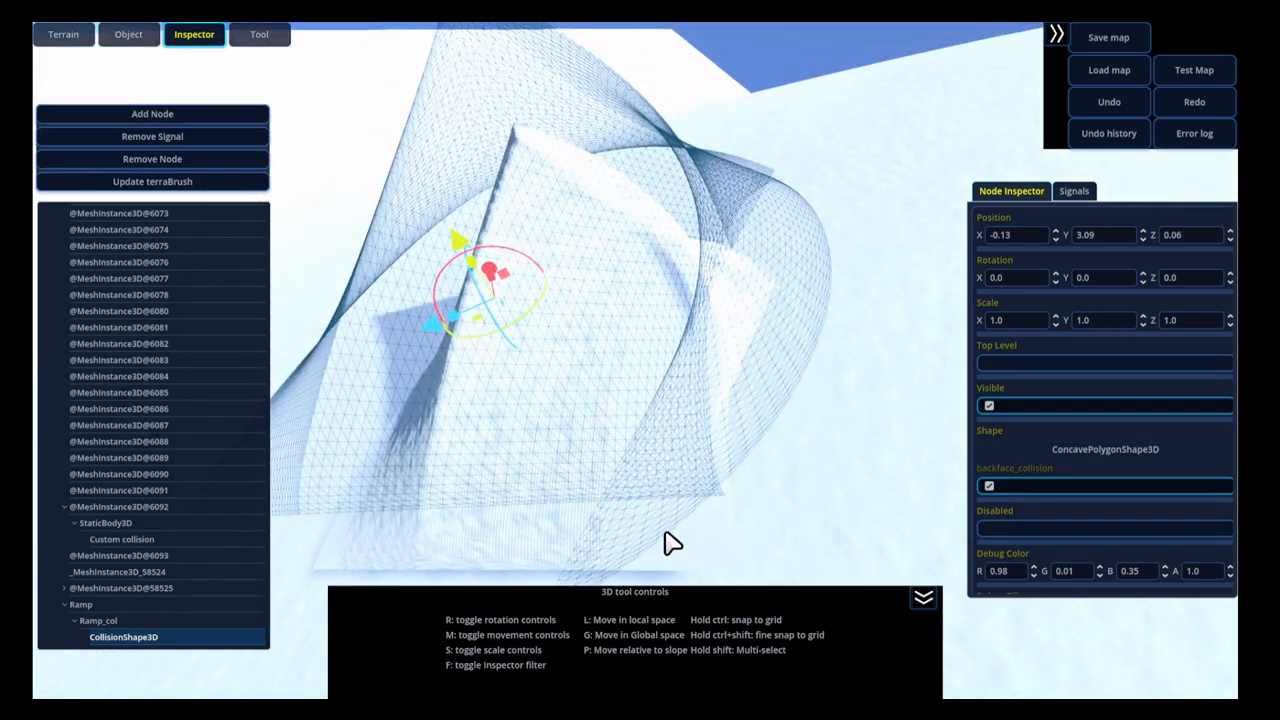
scroll(743, 371, "down", 5)
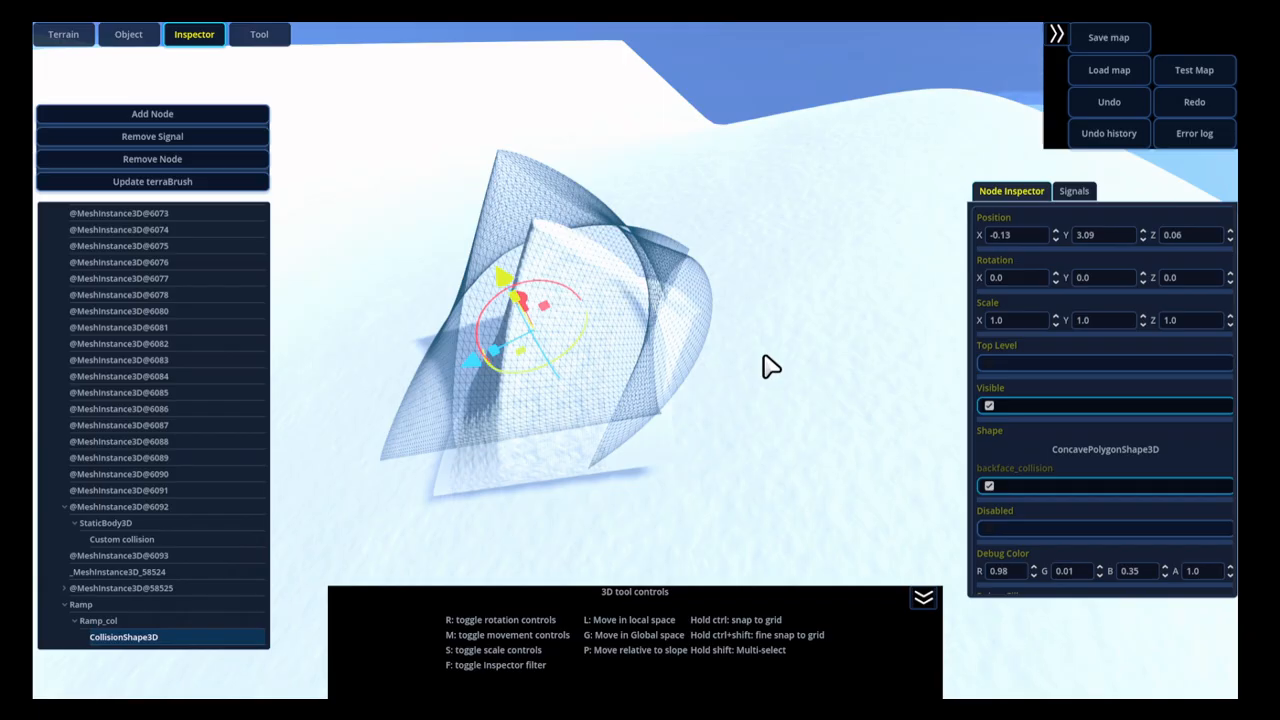
key("ctrl+z")
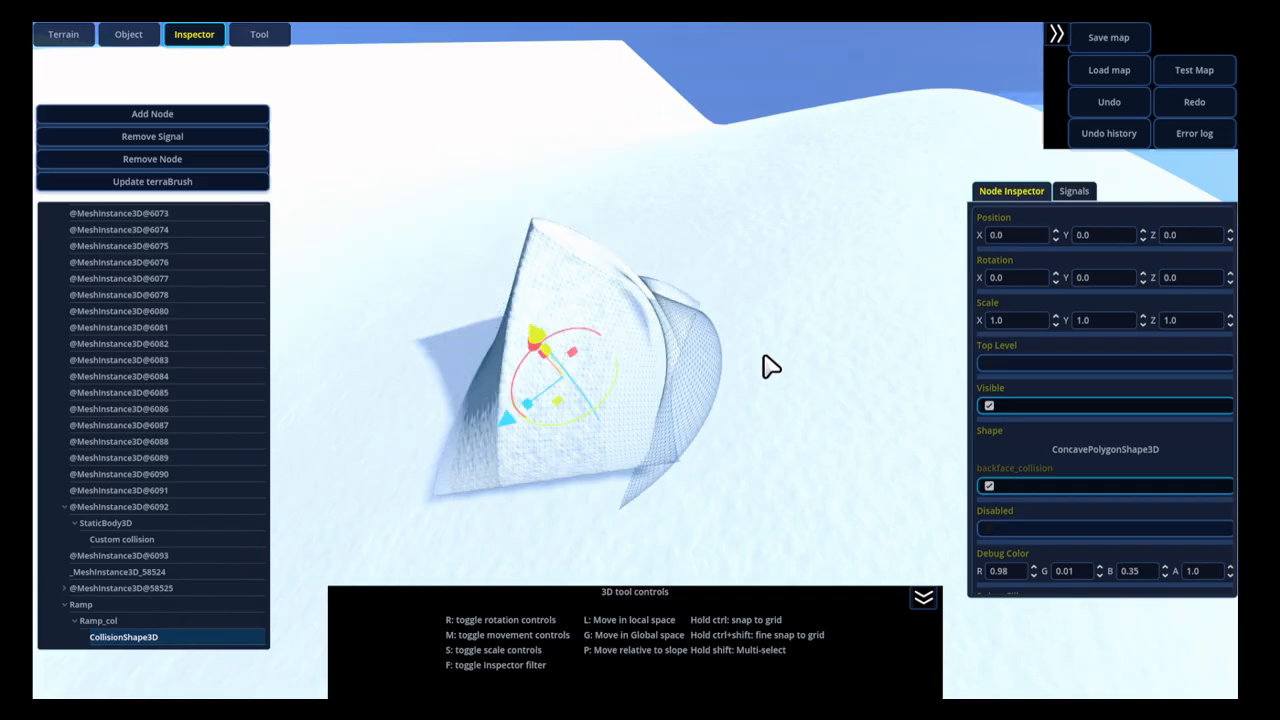
Start the Rails Creator and place a rail curve of three points across the snow beyond the ramp
left_click(265, 35)
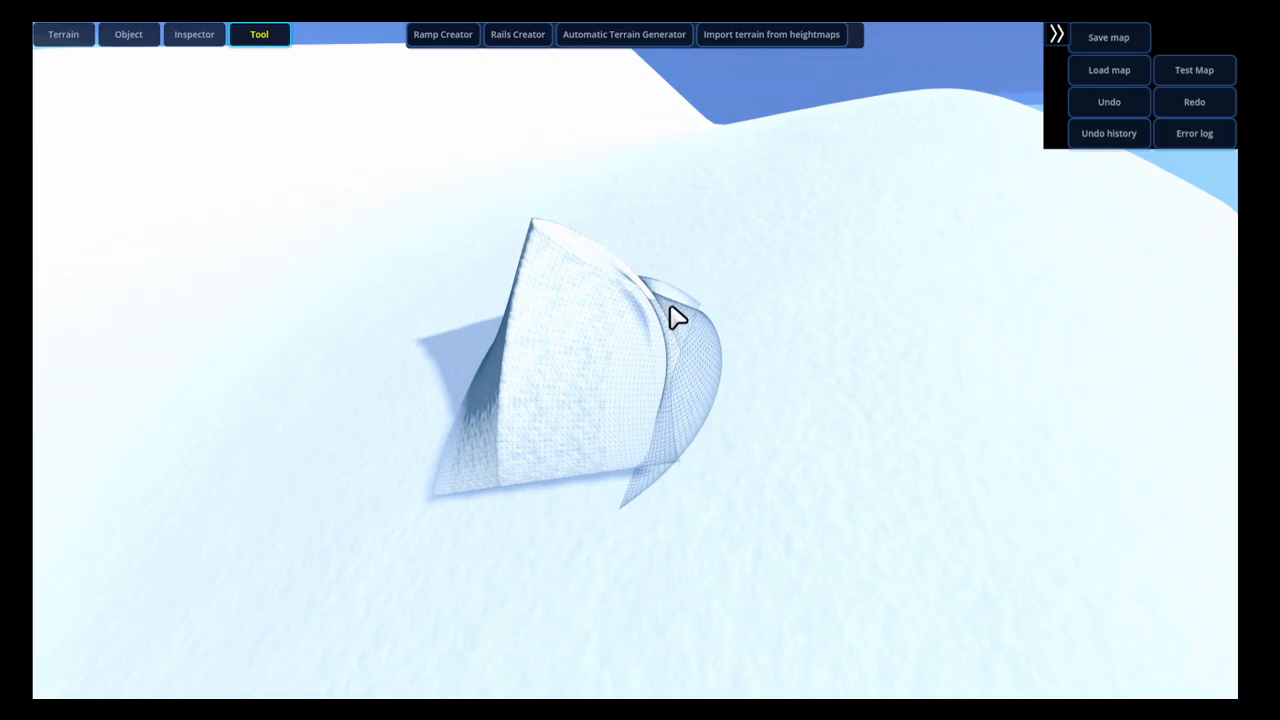
right_click_drag(535, 198, 703, 294)
left_click(533, 40)
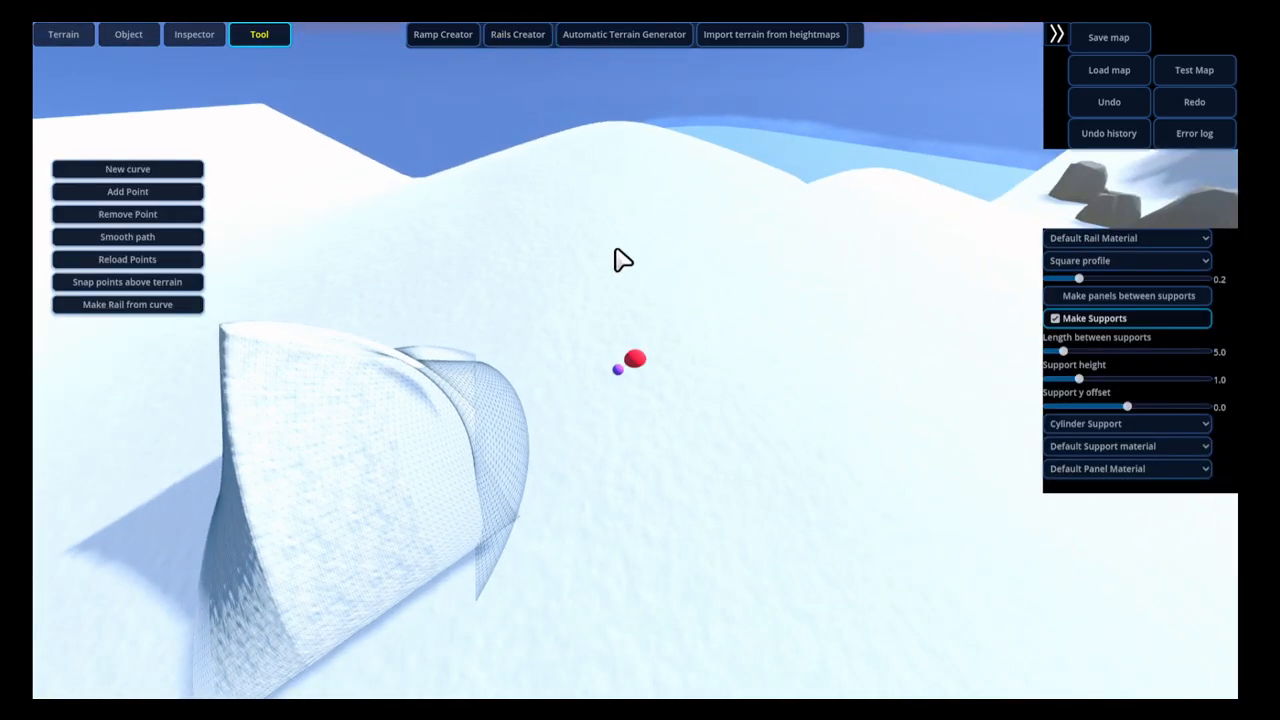
right_click_drag(614, 257, 694, 280)
key("s")
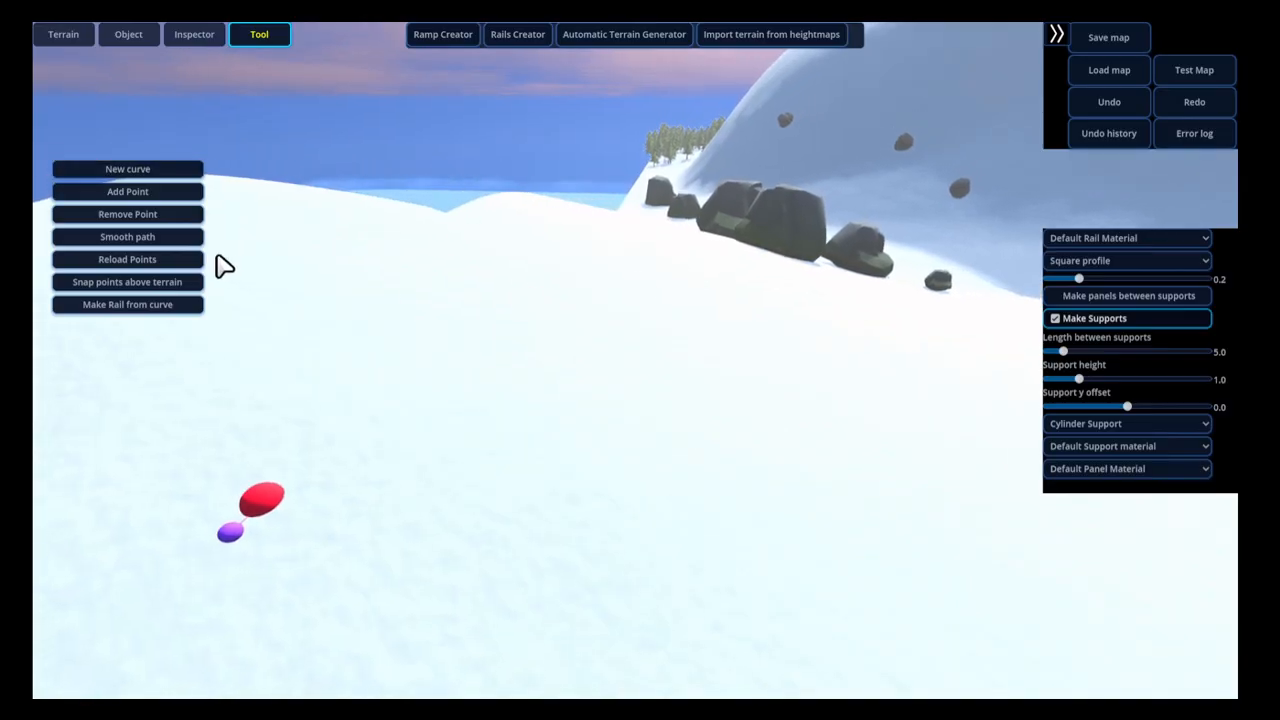
key("w")
mouse_move(609, 387)
right_mouse_down()
mouse_move(657, 374)
mouse_move(597, 383)
right_mouse_up()
key("s")
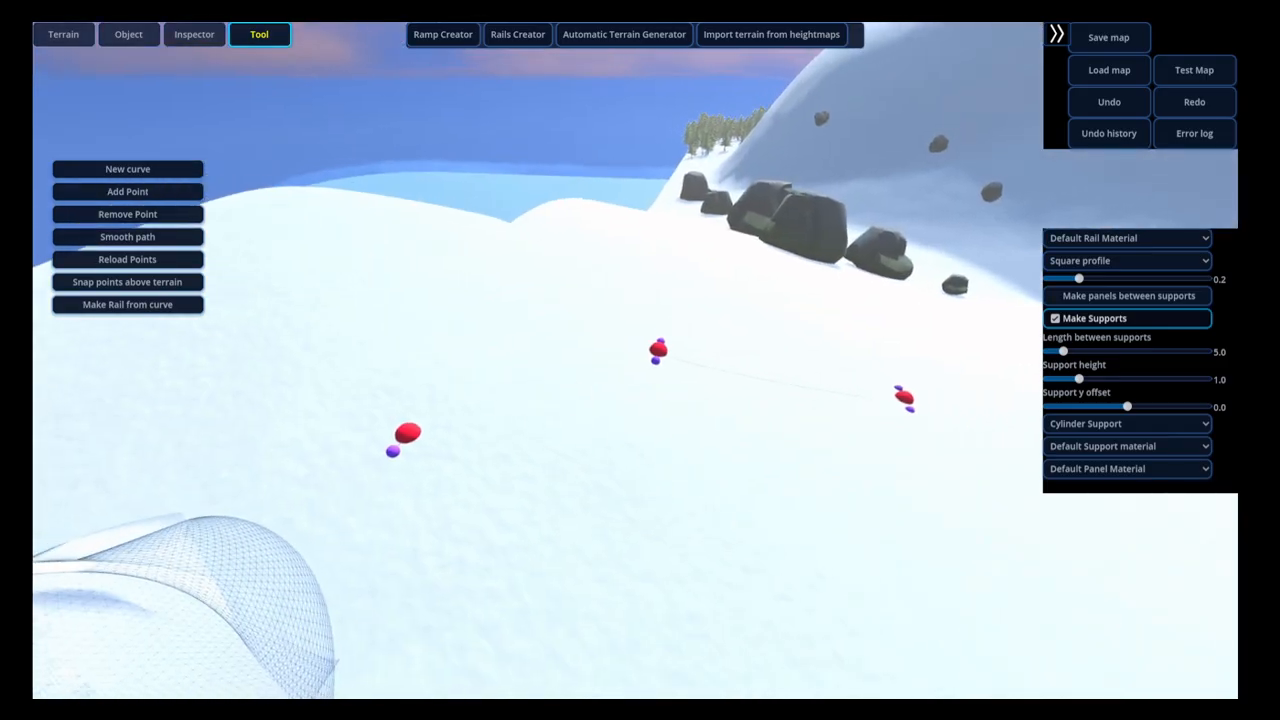
Snap the rail curve's points above the terrain and smooth the path
left_click(82, 281)
key("w")
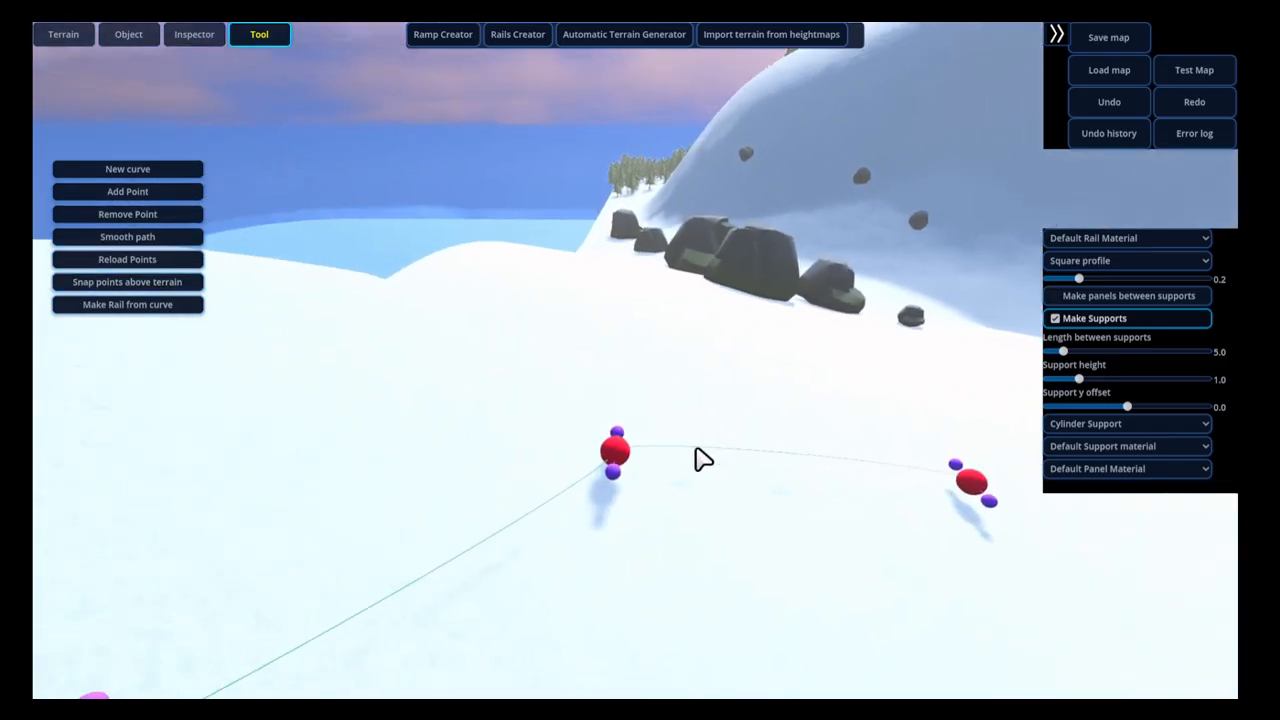
left_click(190, 241)
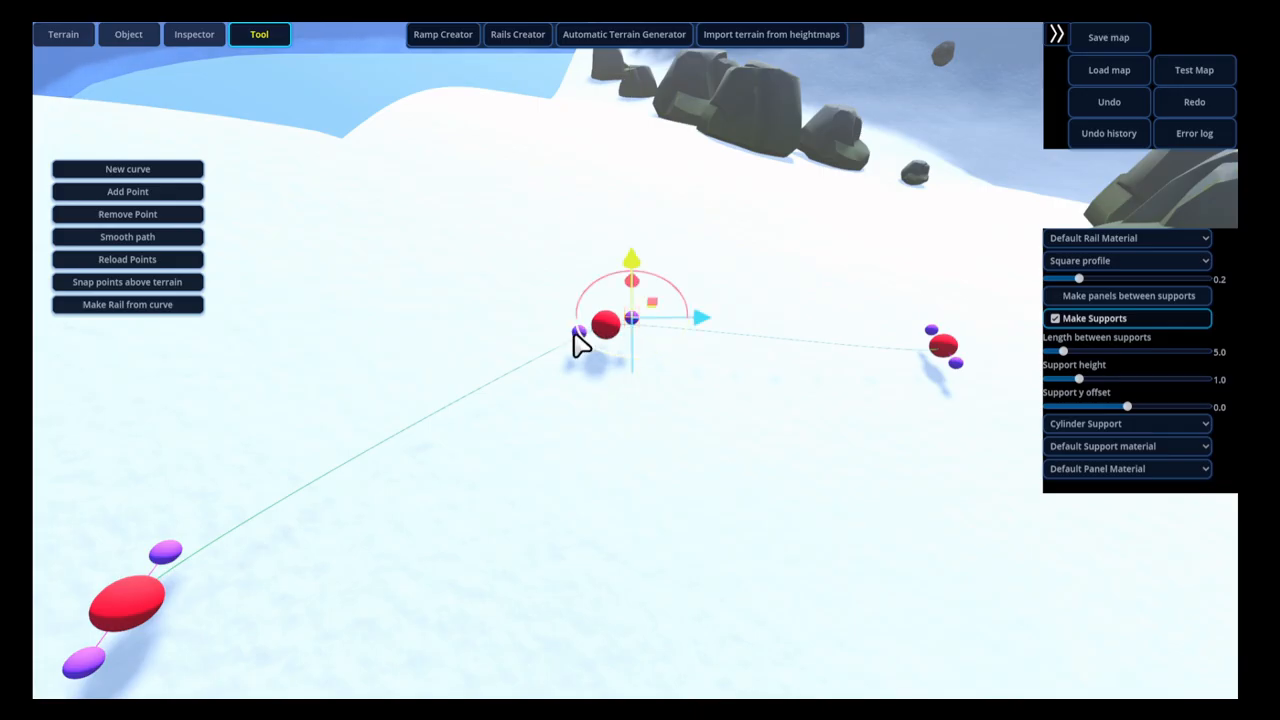
Pull both handles of the rail curve's middle point away from it, at uneven angles and lengths
right_click_drag(632, 315, 590, 372)
key("d")
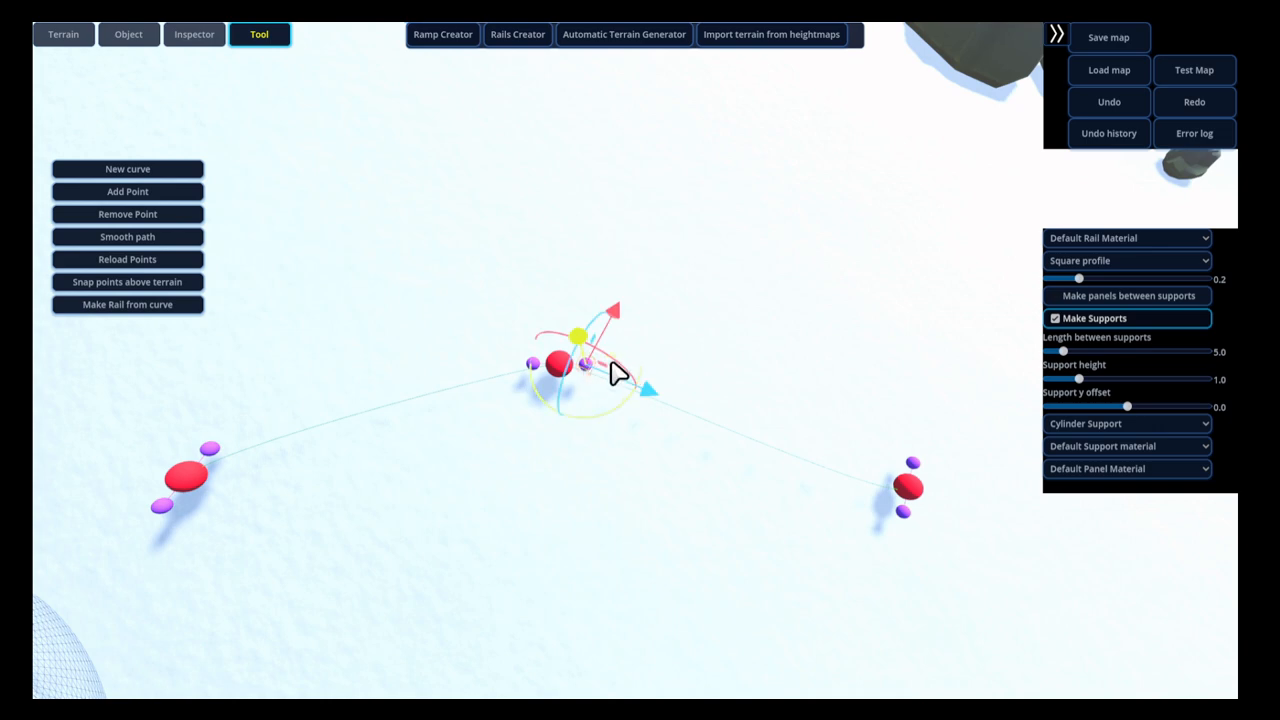
left_click_drag(630, 368, 713, 372)
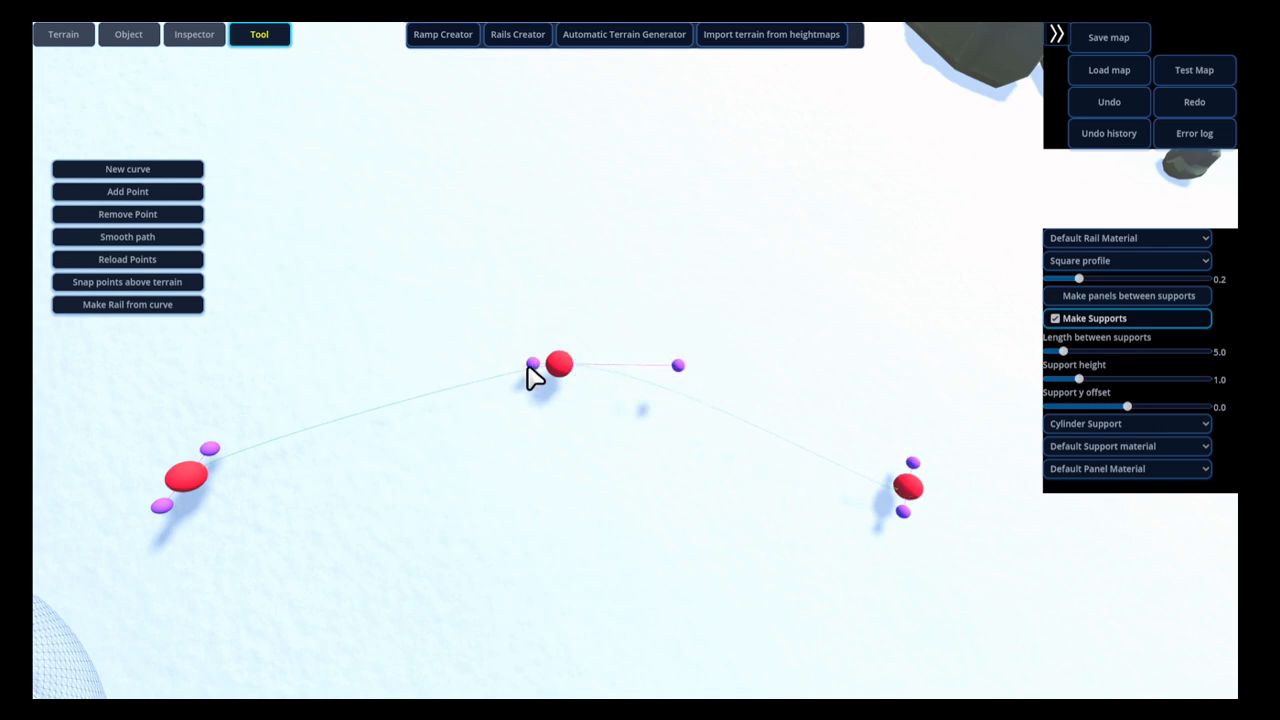
left_click_drag(557, 368, 482, 256)
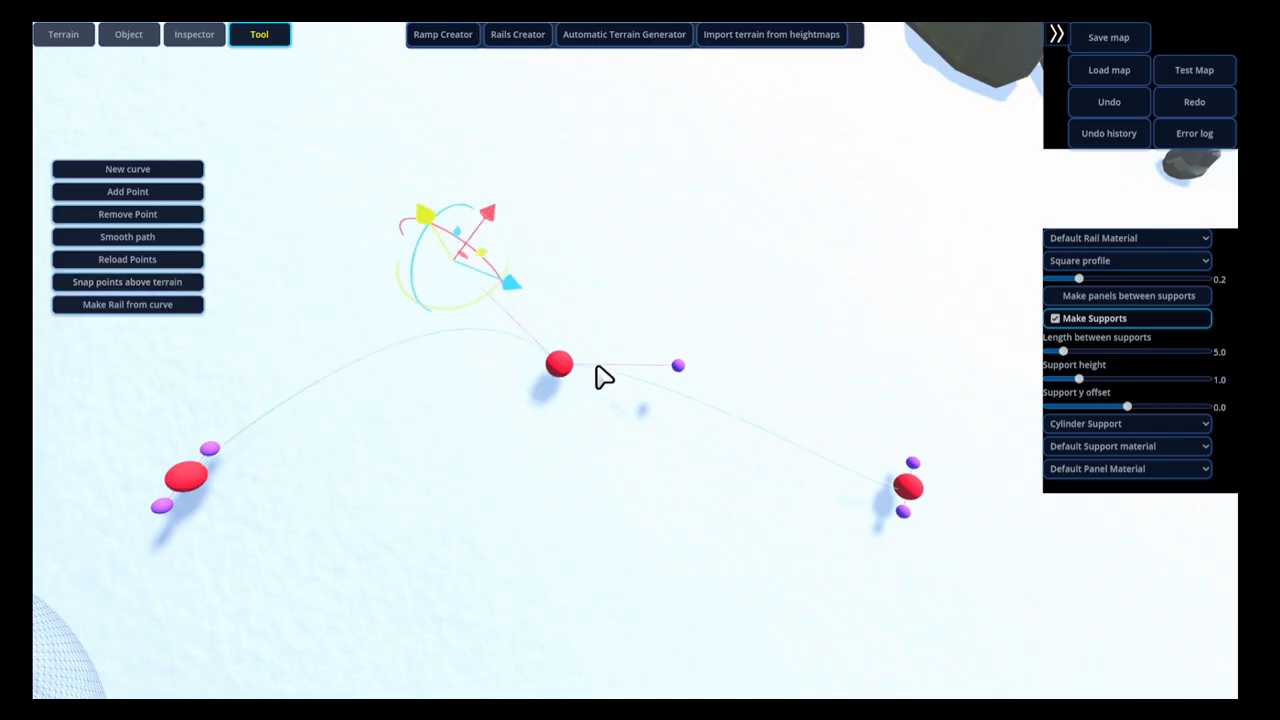
Smooth the path repeatedly to realign and even out the middle point's handles
left_click(110, 243)
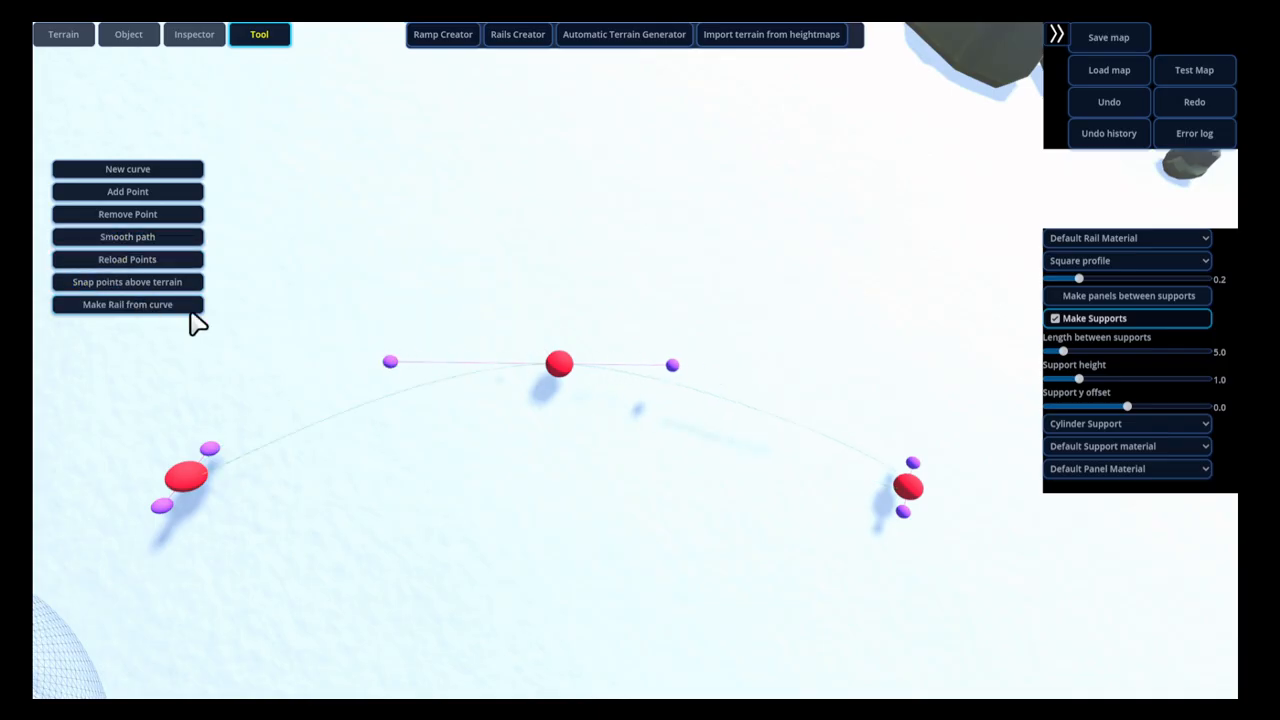
left_click(136, 242)
left_click(137, 242)
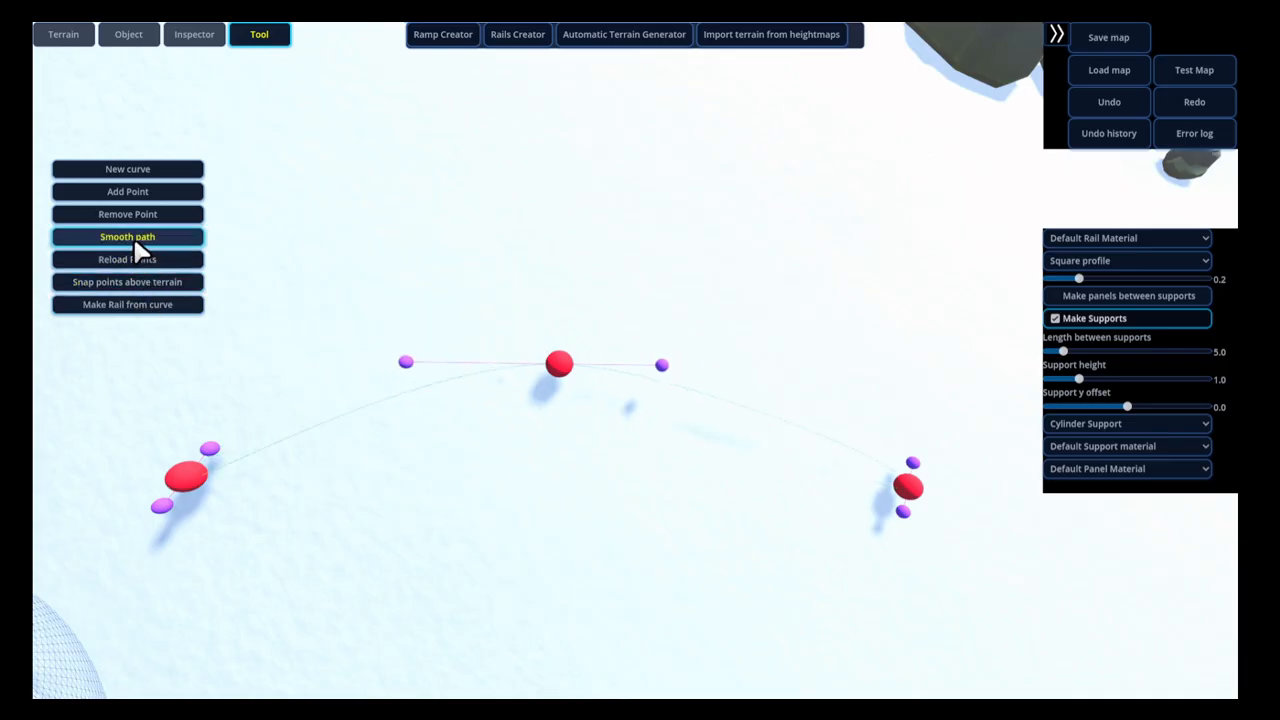
left_click(137, 242)
Enable panels between supports and make a square-profile rail with cylinder supports from the curve
middle_click_drag(532, 363, 529, 329)
middle_click_drag(590, 420, 624, 442)
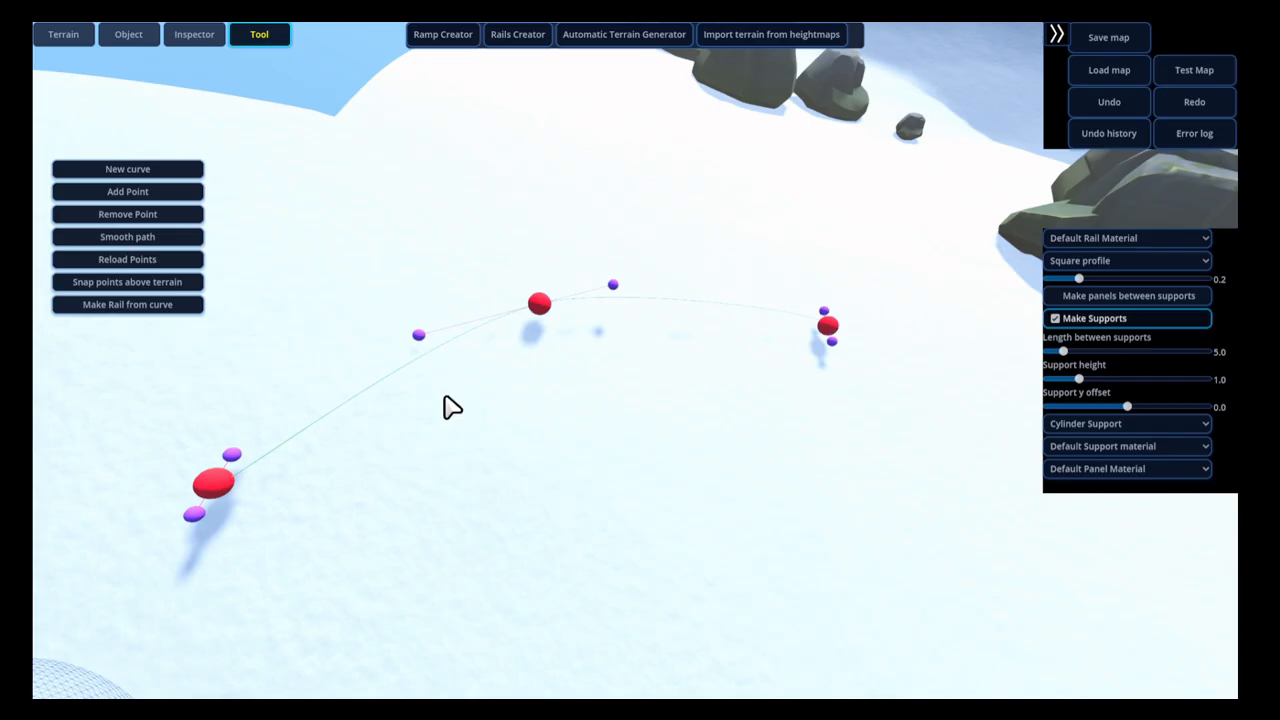
key("s")
middle_click_drag(489, 381, 469, 377)
key("s")
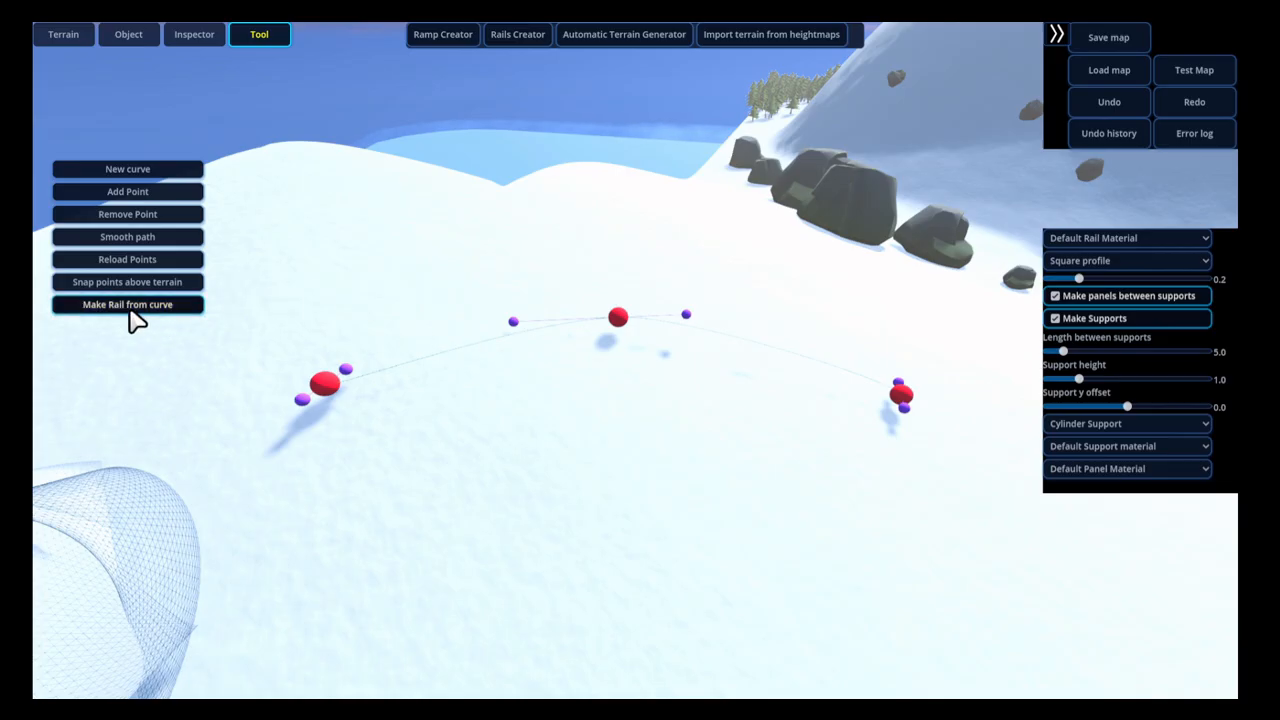
left_click(130, 307)
Examine the new rail's end, supports and panels up close along its curved length
key("w")
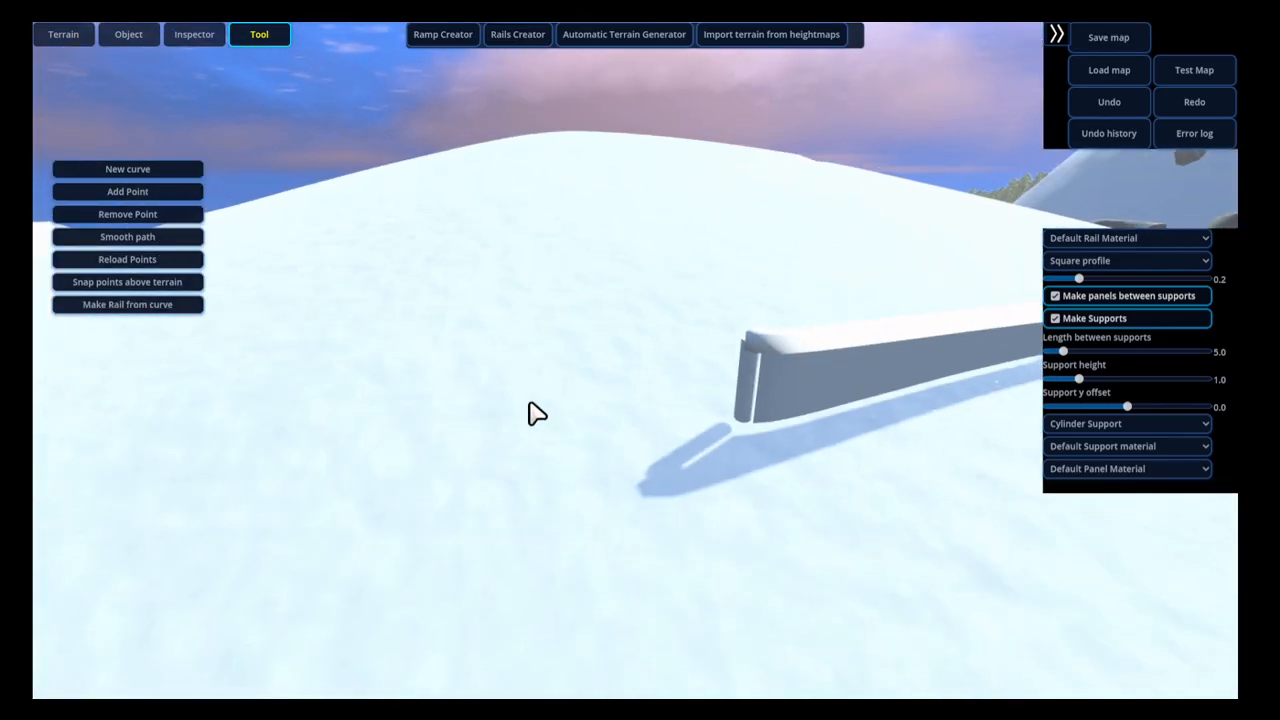
mouse_move(537, 413)
middle_mouse_down()
mouse_move(554, 403)
mouse_move(623, 415)
mouse_move(651, 399)
mouse_move(663, 416)
mouse_move(560, 419)
middle_mouse_up()
key("w")
key("a")
key("w")
key("d")
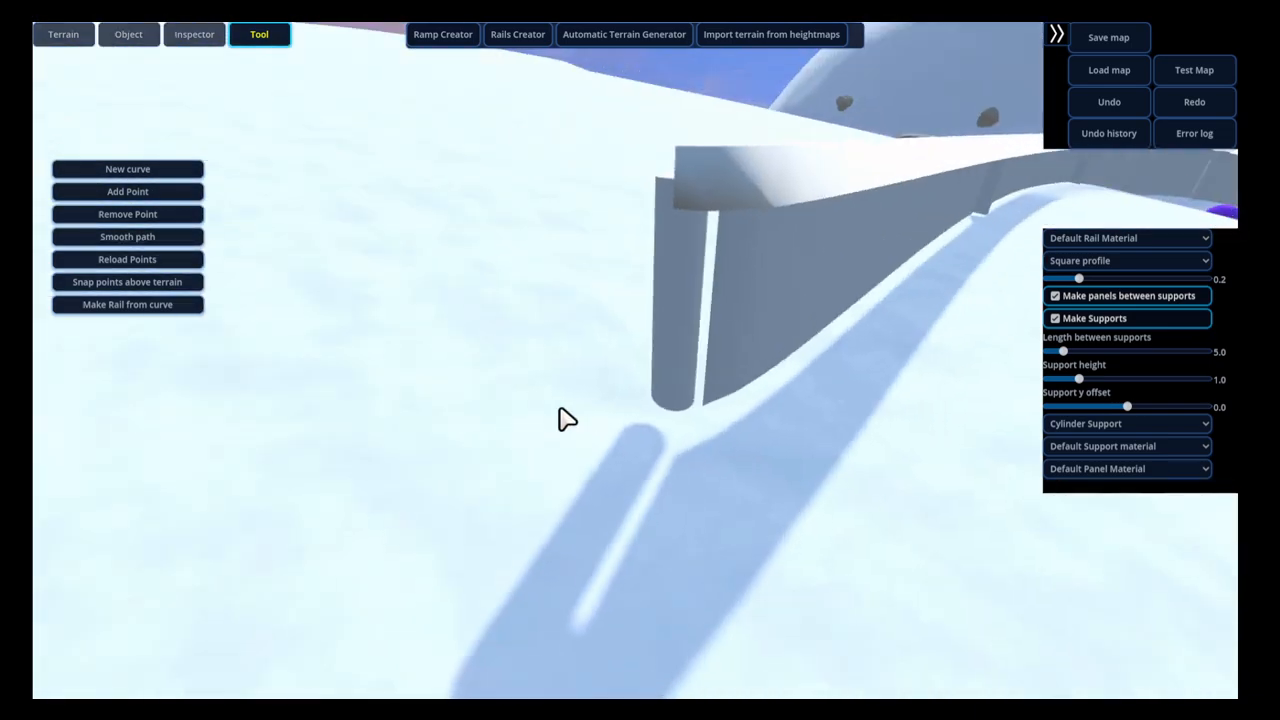
mouse_move(729, 396)
middle_mouse_down()
mouse_move(734, 354)
mouse_move(734, 383)
mouse_move(713, 377)
middle_mouse_up()
key("w")
key("d")
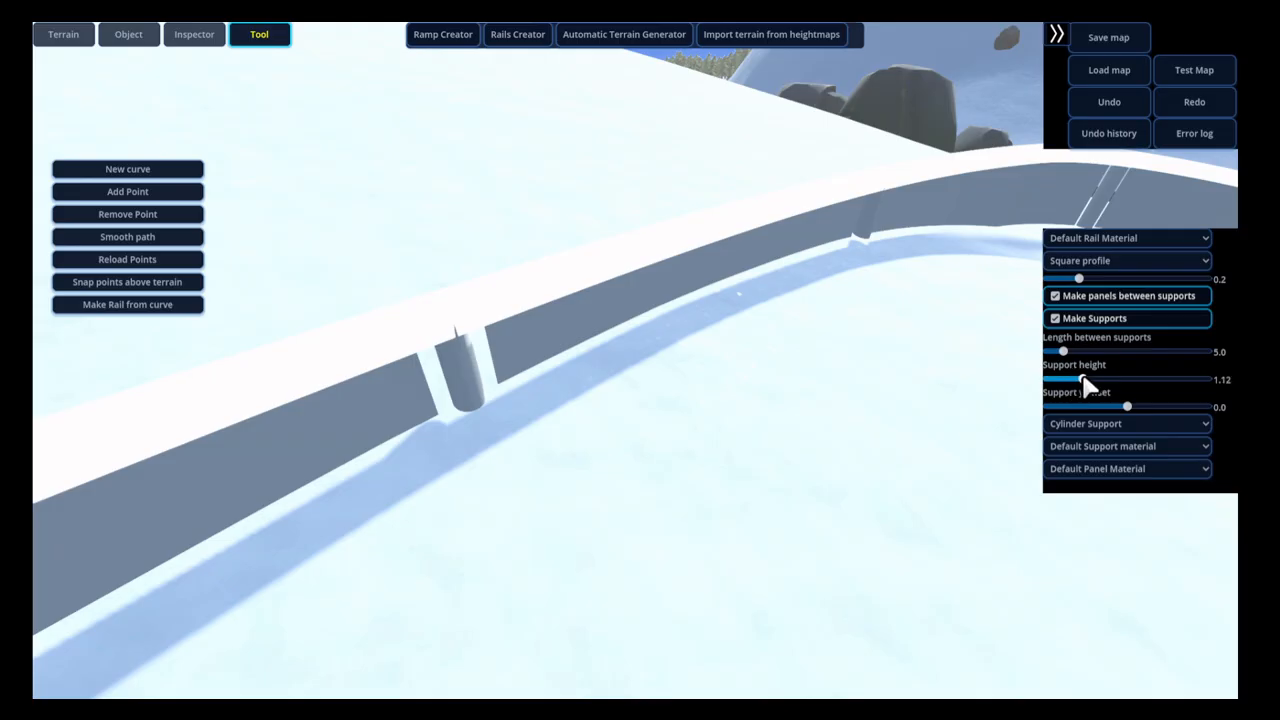
Undo the rail and rebuild it from the curve with a support height of 1.28
key("ctrl+z")
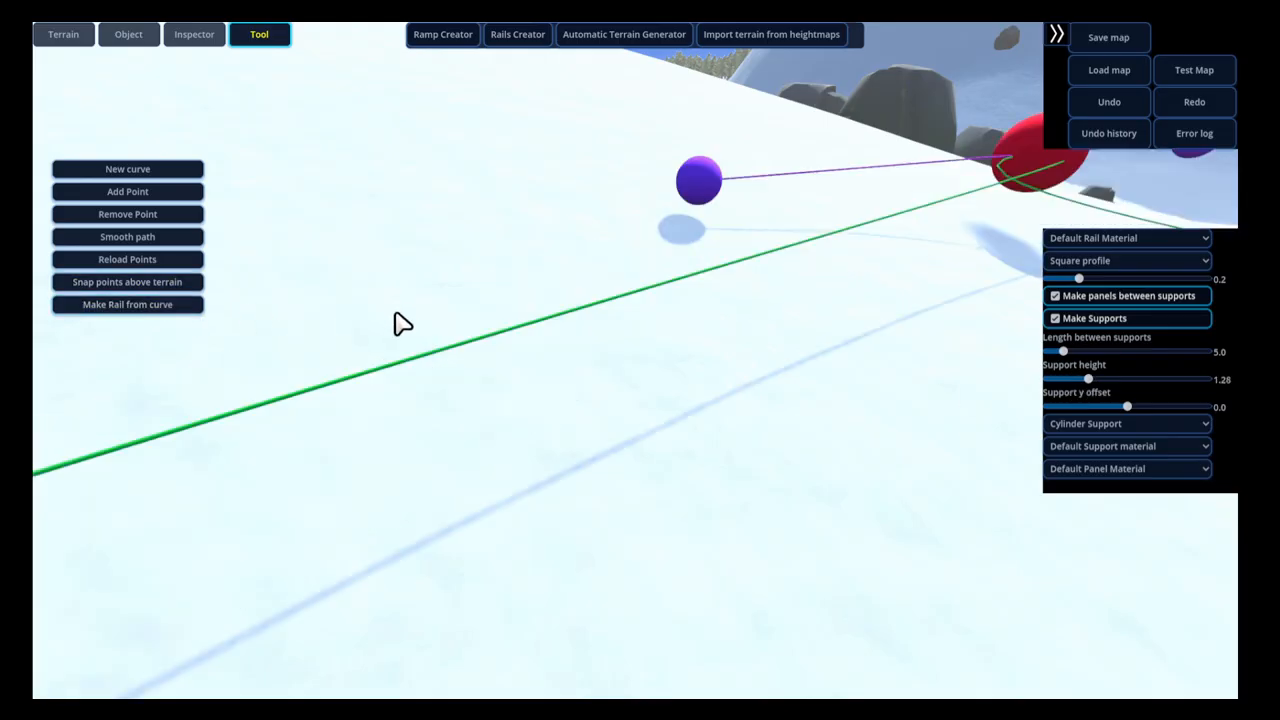
left_click(152, 310)
mouse_move(729, 429)
middle_mouse_down()
mouse_move(720, 377)
mouse_move(708, 391)
mouse_move(770, 383)
mouse_move(780, 346)
mouse_move(785, 383)
mouse_move(771, 406)
mouse_move(726, 406)
mouse_move(780, 391)
mouse_move(743, 369)
mouse_move(740, 400)
mouse_move(706, 393)
mouse_move(718, 394)
mouse_move(726, 435)
mouse_move(704, 431)
middle_mouse_up()
key("w")
key("q")
key("a")
key("q")
key("e")
key("w")
key("a")
key("s")
key("a")
key("e")
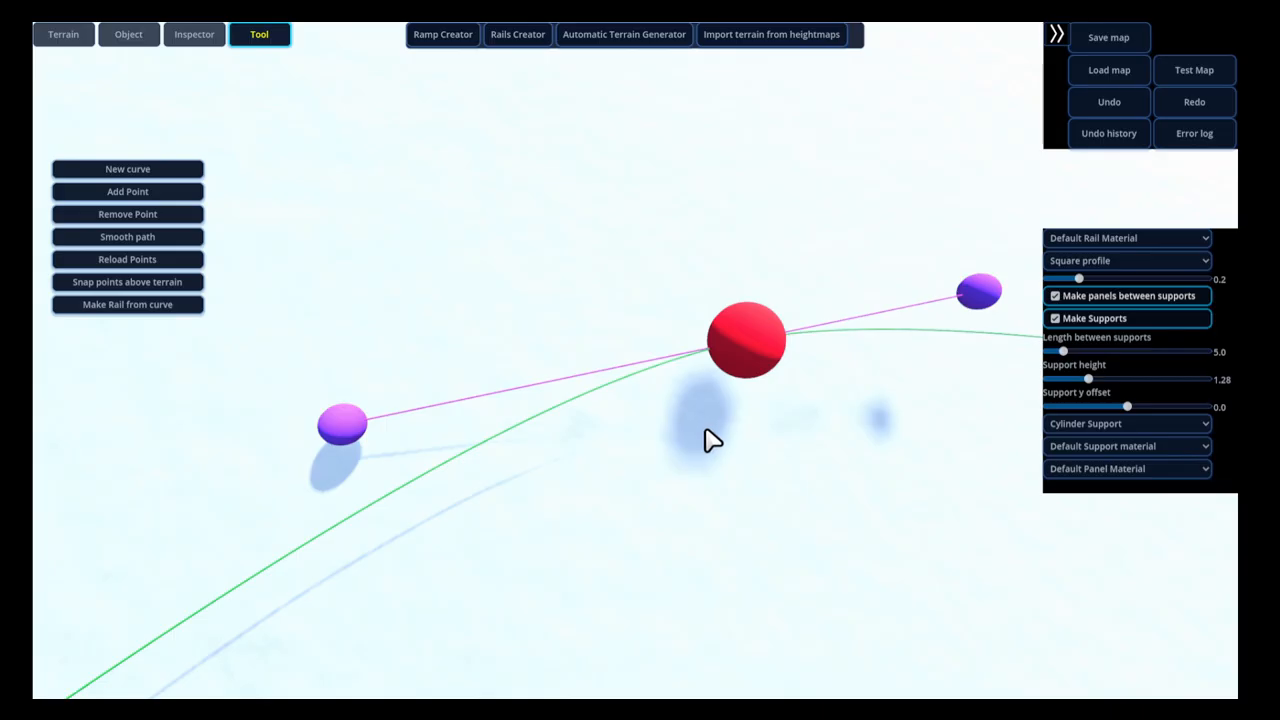
Snap the curve points above the terrain, and make a new rail with supports and panels from the curve
key("s")
middle_click_drag(704, 429, 663, 356)
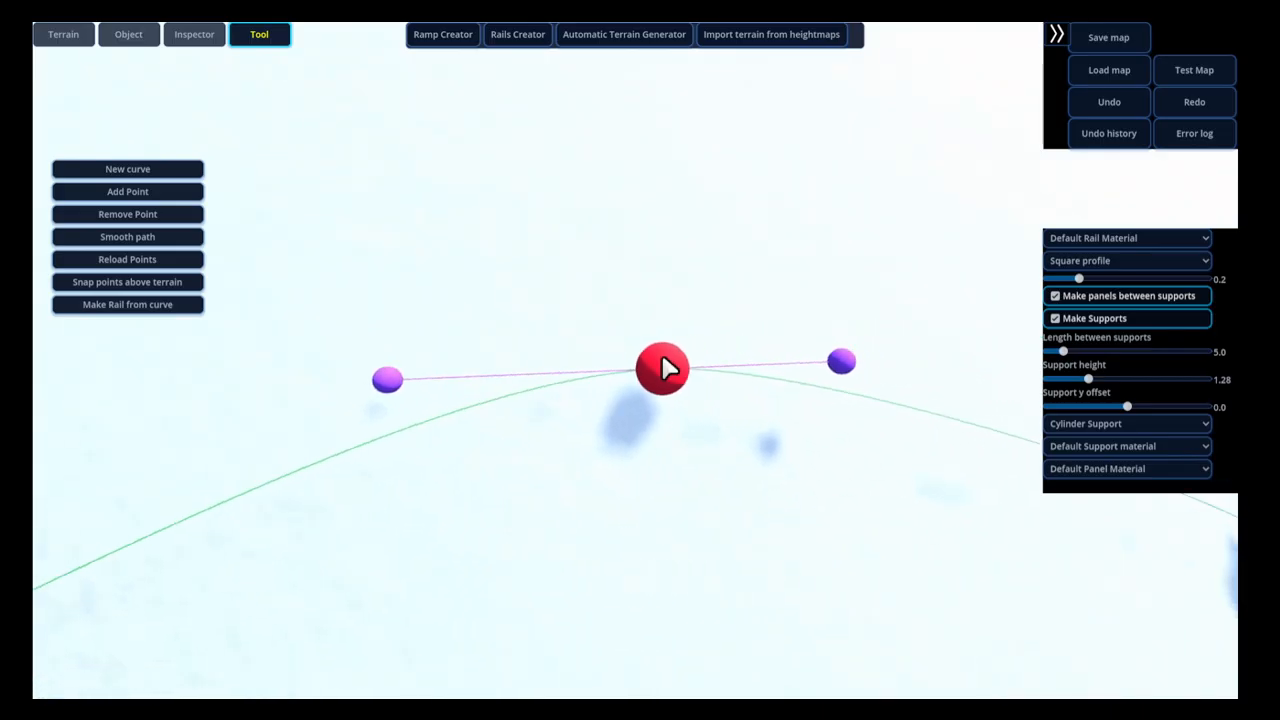
left_click(137, 284)
left_click(124, 305)
key("q")
middle_click_drag(540, 444, 855, 372)
key("d")
key("a")
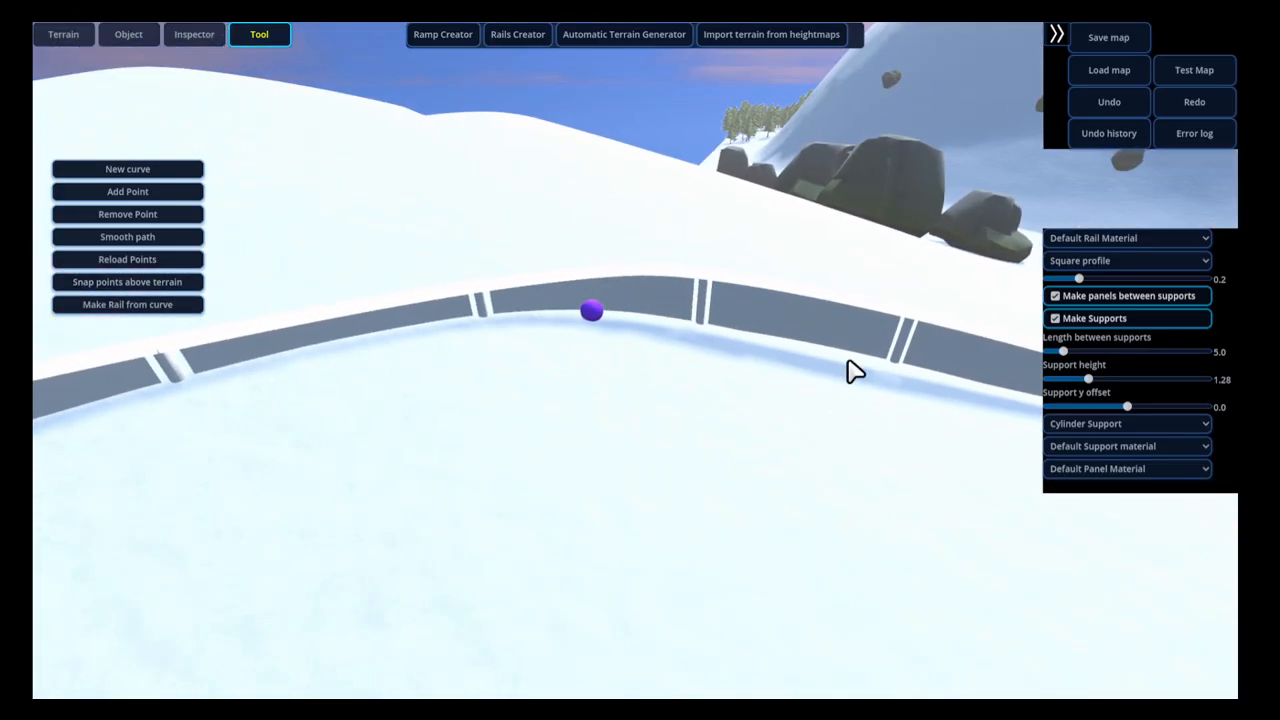
middle_click_drag(661, 359, 701, 357)
key("s")
key("w")
key("w")
key("s")
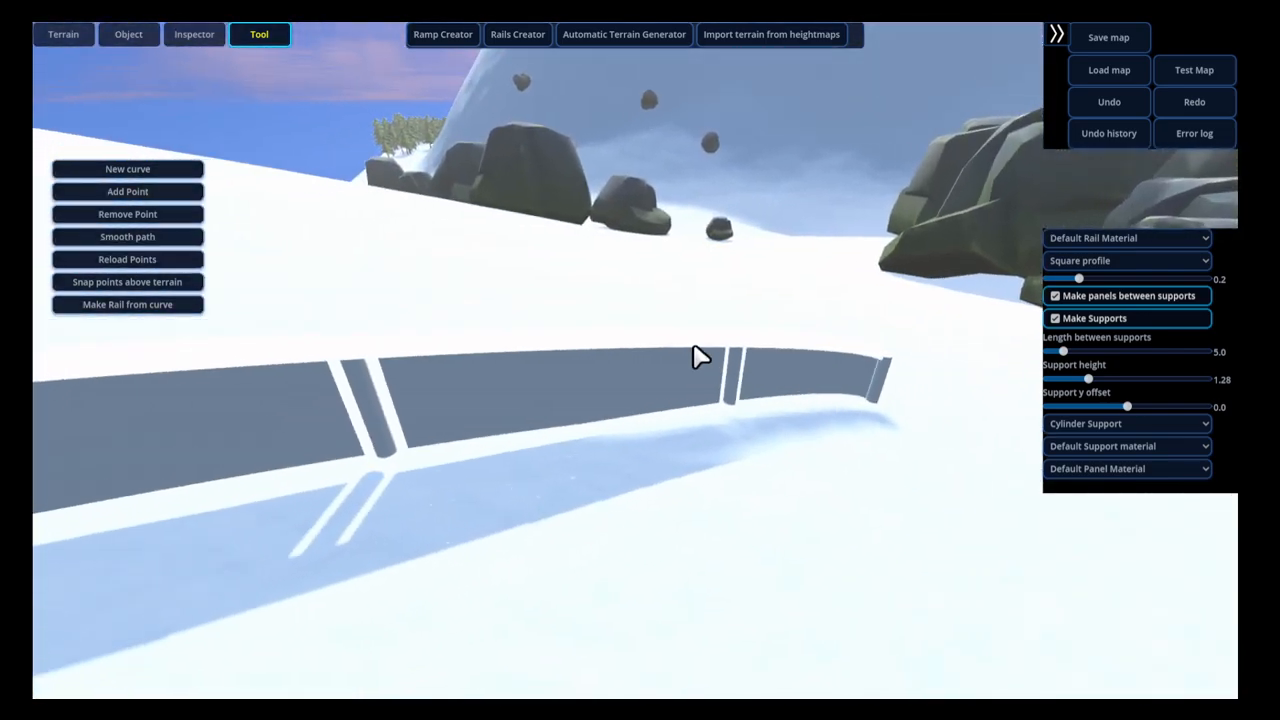
Select the rail's Support4 node in the Inspector and try moving it out of place
left_click(190, 36)
left_click(372, 412)
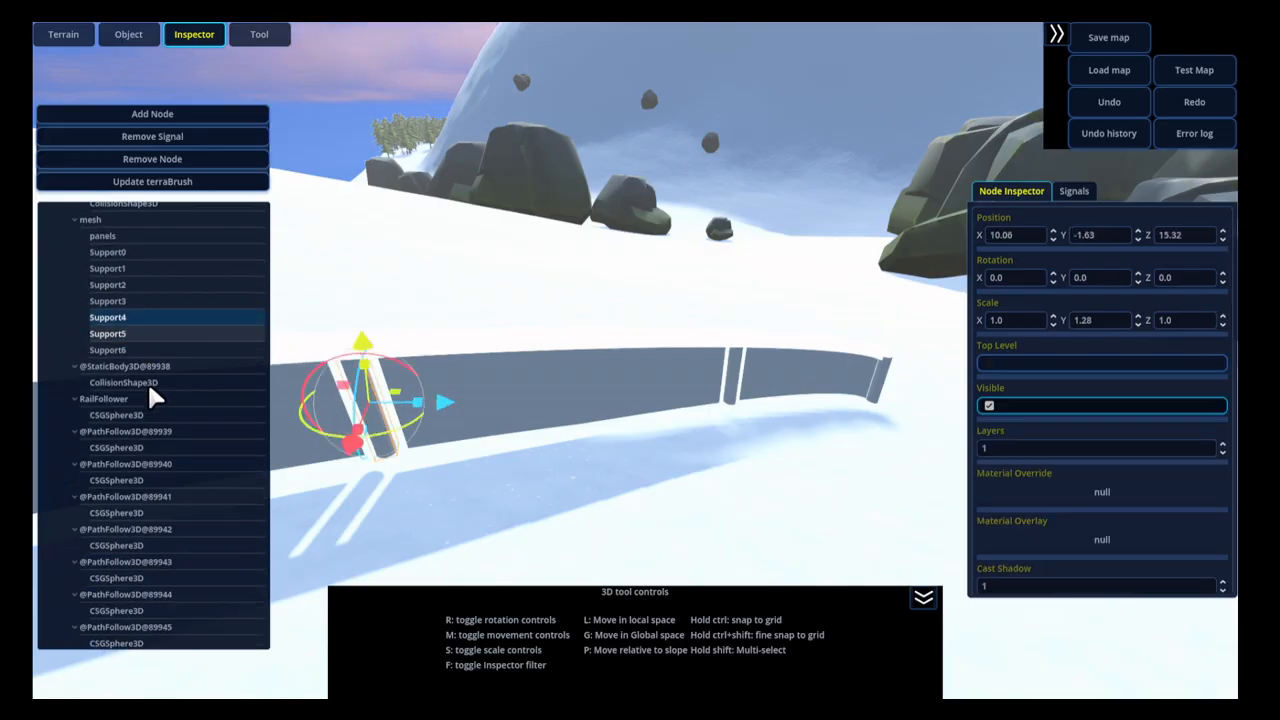
scroll(147, 380, "down", 2)
scroll(155, 374, "up", 5)
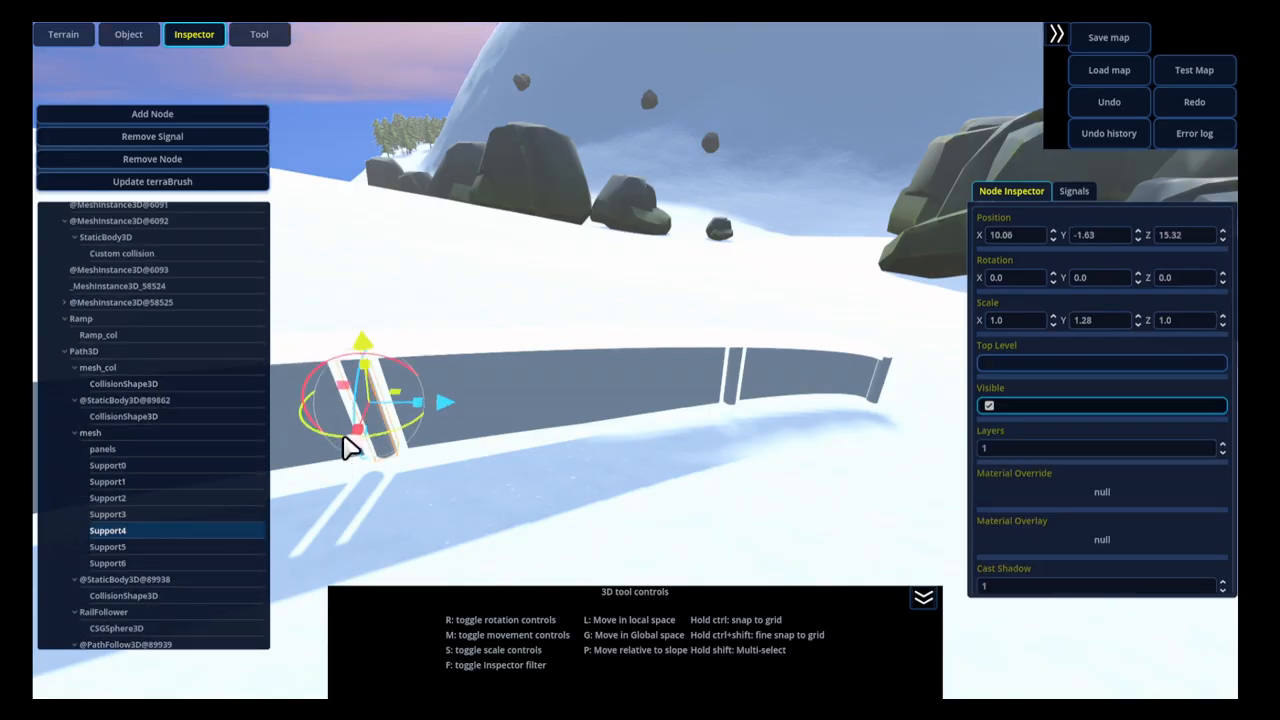
left_click_drag(350, 445, 398, 325)
middle_click_drag(465, 364, 511, 383)
key("ctrl+z")
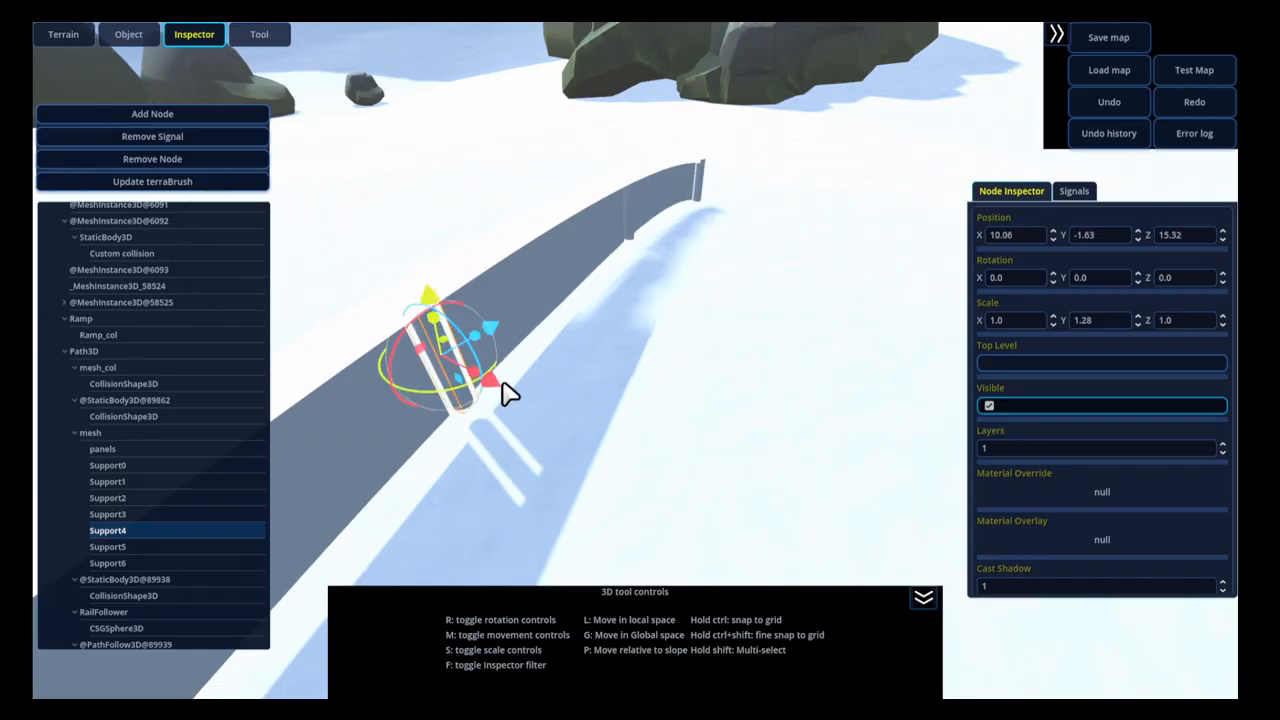
Try moving the rail's panels mesh, and remove both Support4 and the panels from the rail
left_click(139, 448)
middle_click_drag(628, 342, 548, 326)
scroll(566, 336, "down", 3)
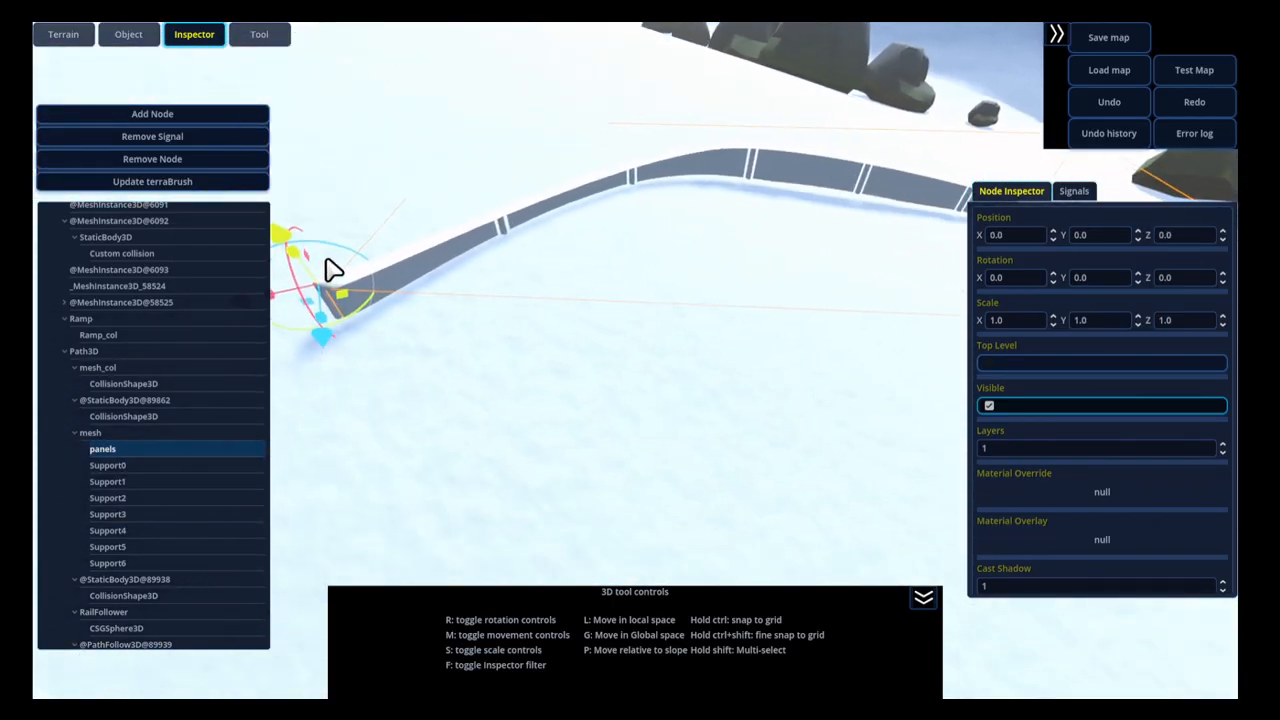
left_click_drag(289, 233, 306, 166)
key("ctrl+z")
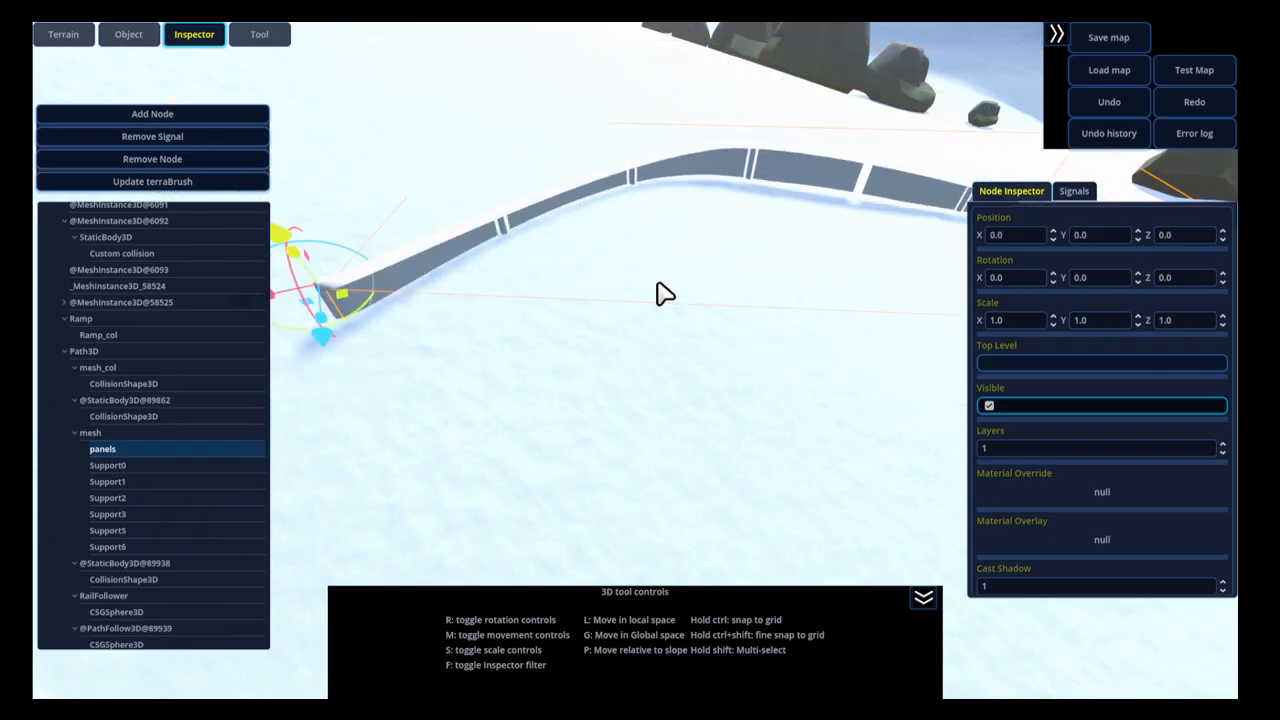
middle_click_drag(607, 207, 620, 185)
Return to the Rails Creator and review the available rail material options
left_click(278, 40)
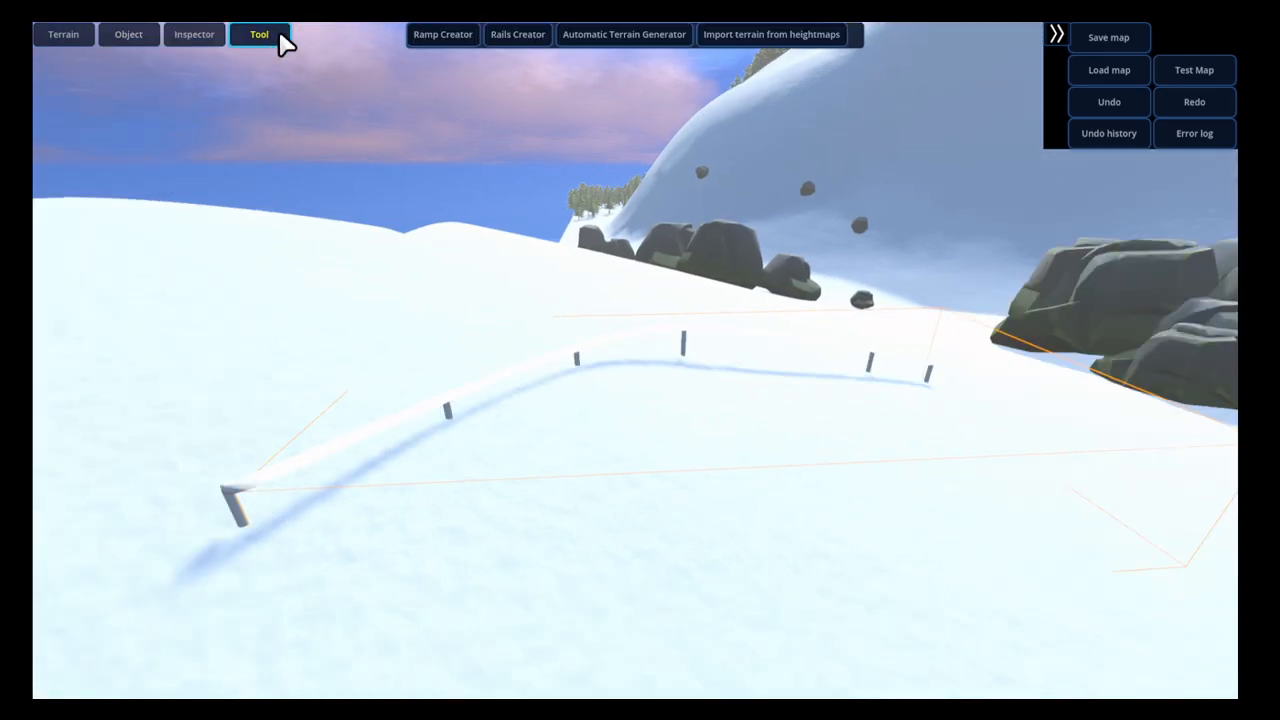
left_click(531, 43)
left_click(1142, 239)
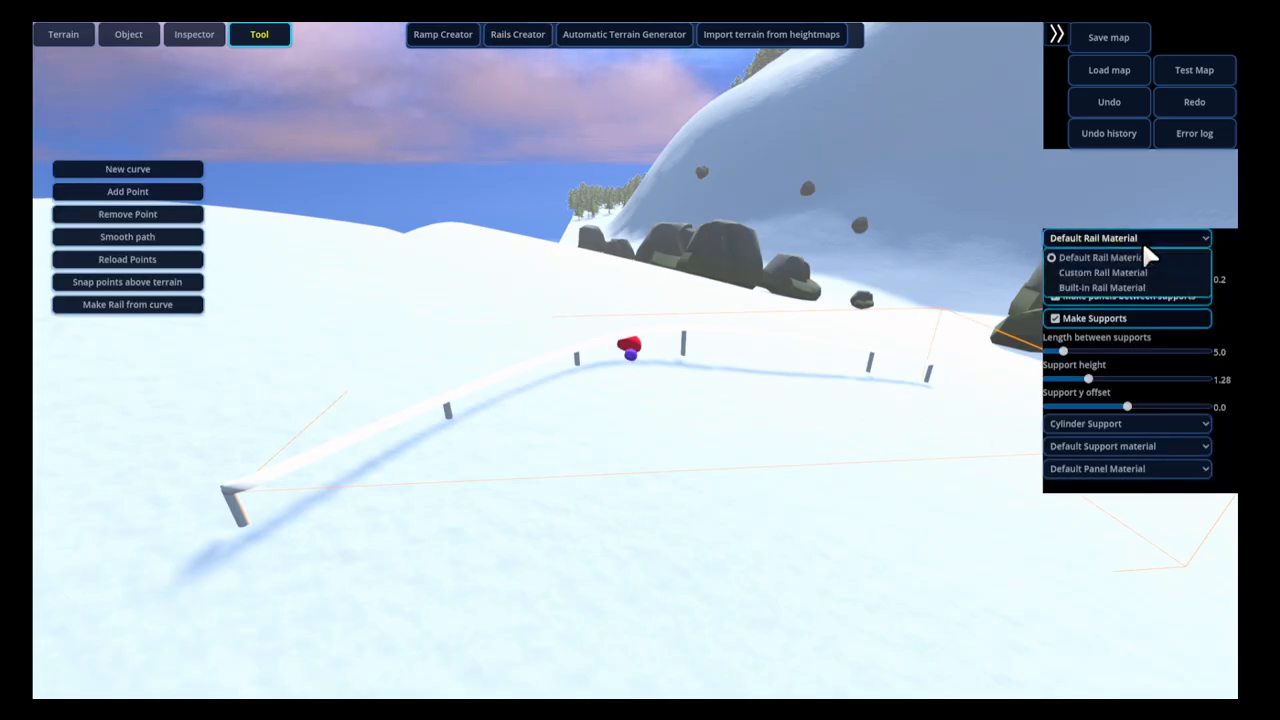
left_click(1142, 239)
middle_click_drag(621, 448, 606, 448)
key("w")
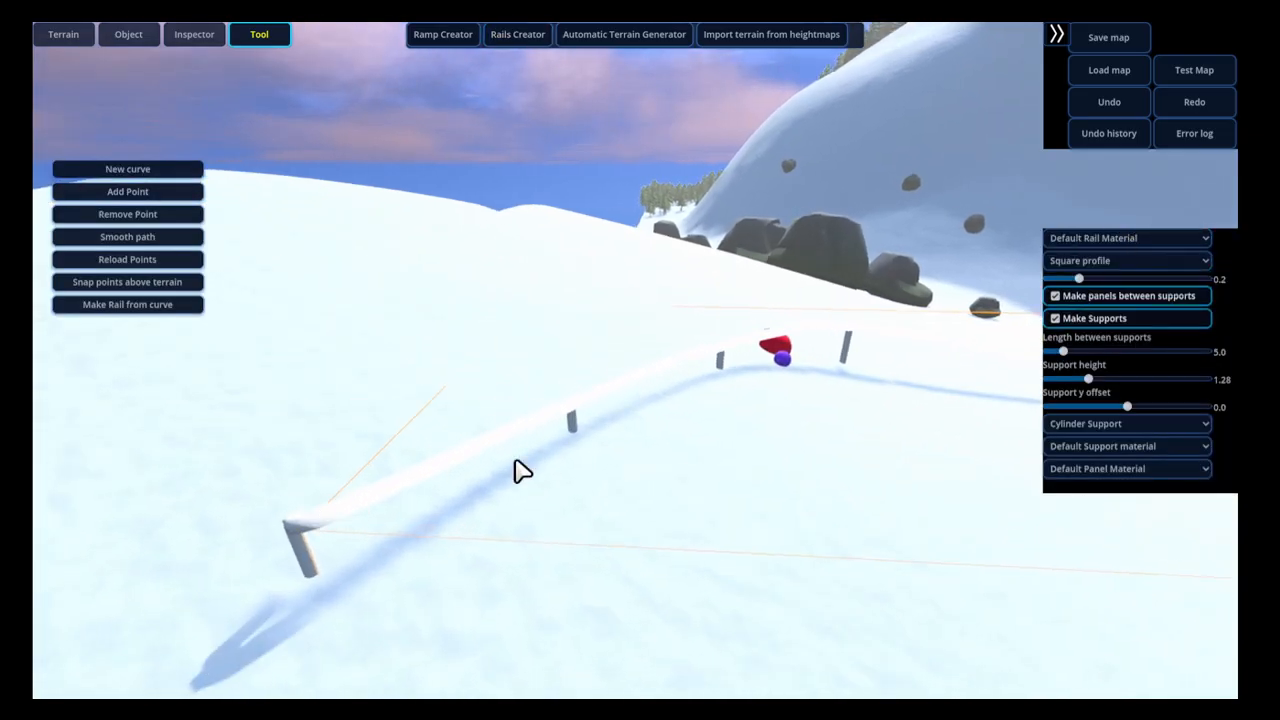
middle_click_drag(678, 430, 650, 426)
key("w")
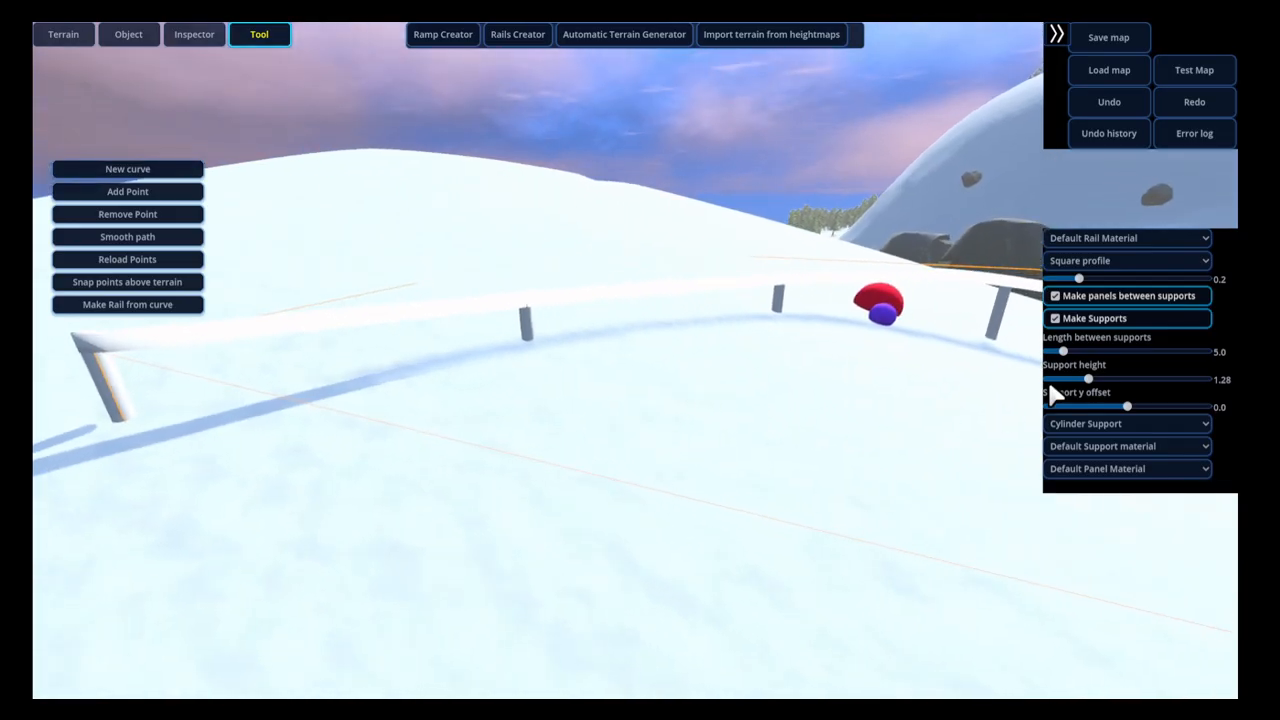
Review the available support shapes and support material options for the rail
left_click(1121, 423)
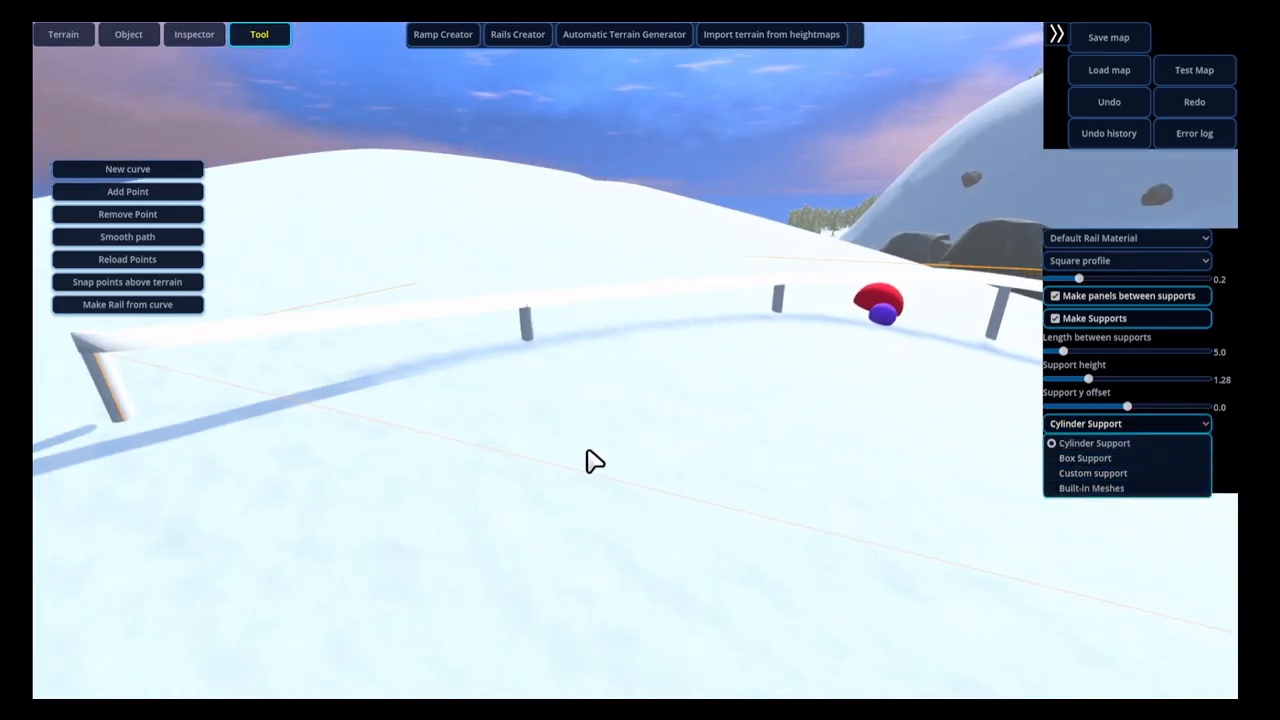
middle_click_drag(587, 450, 568, 391)
key("w")
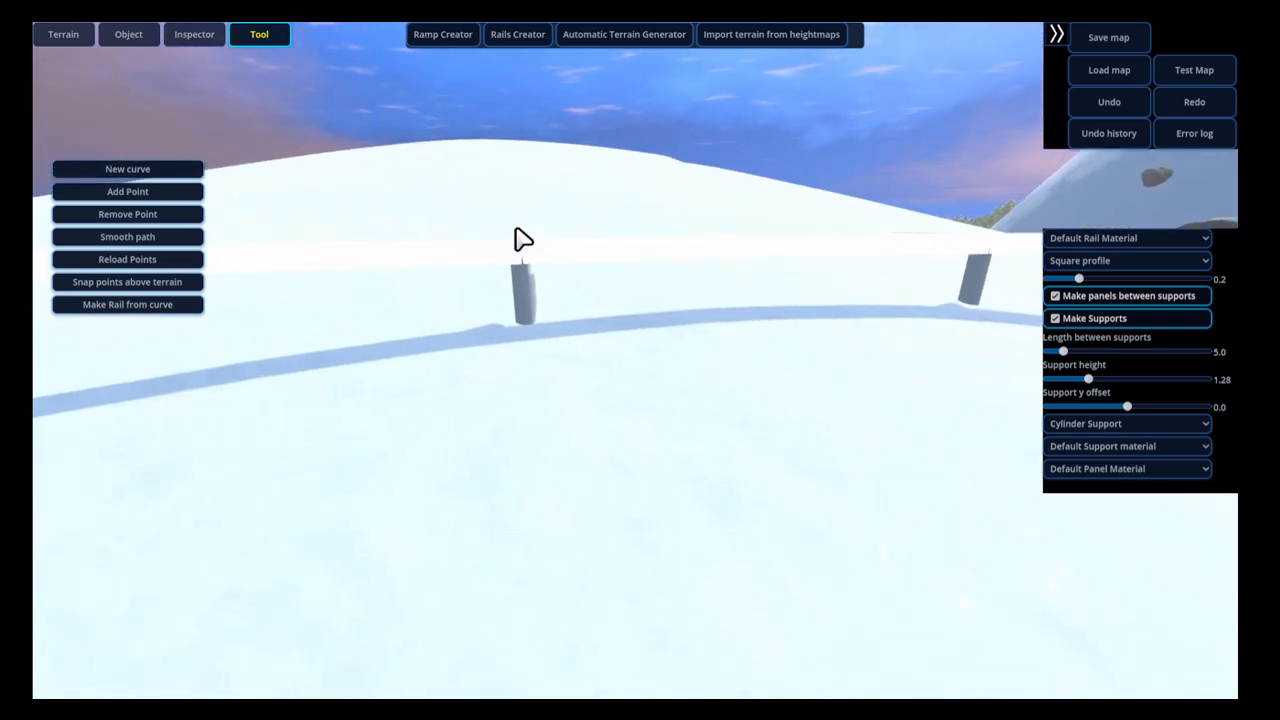
middle_click_drag(522, 327, 660, 383)
key("w")
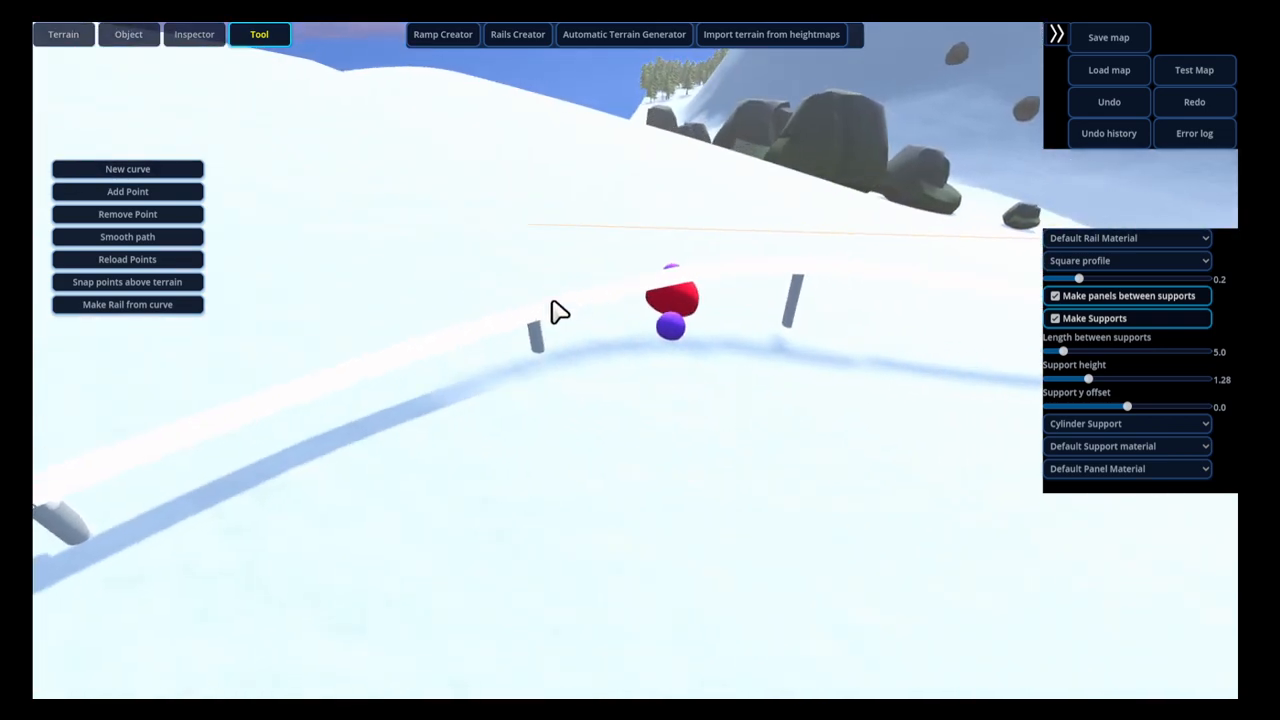
left_click(1133, 448)
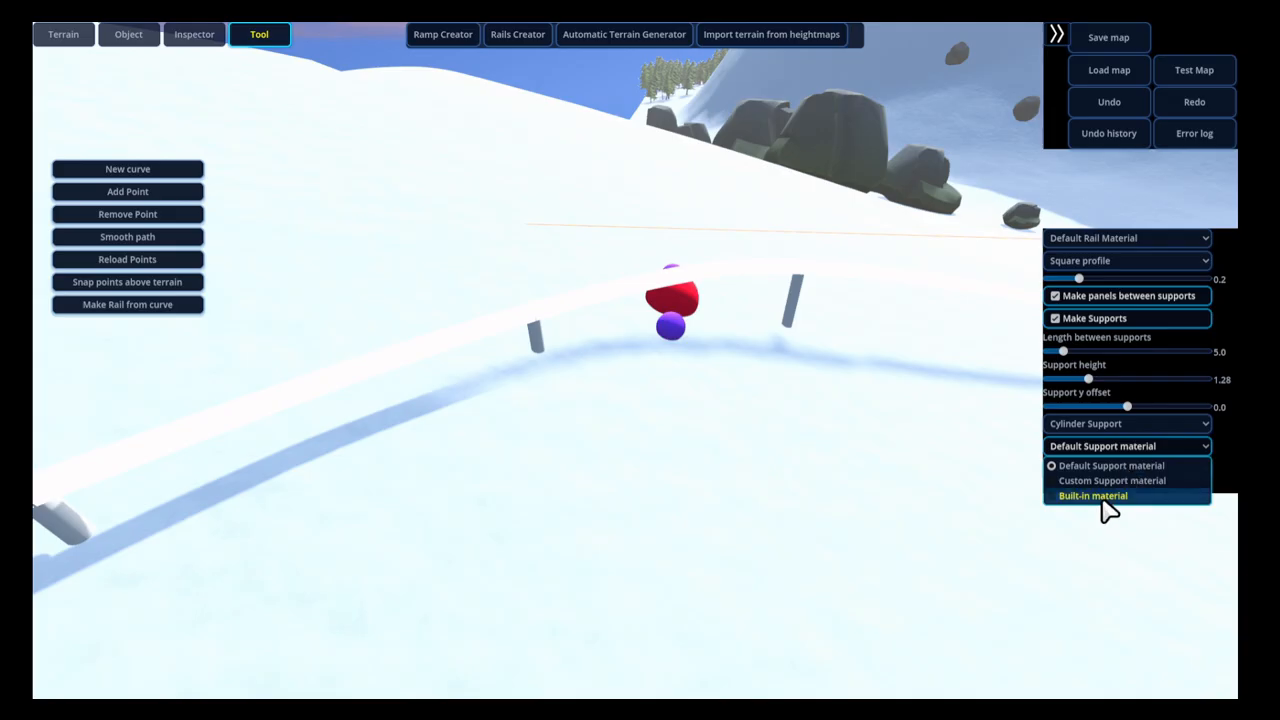
left_click(1103, 467)
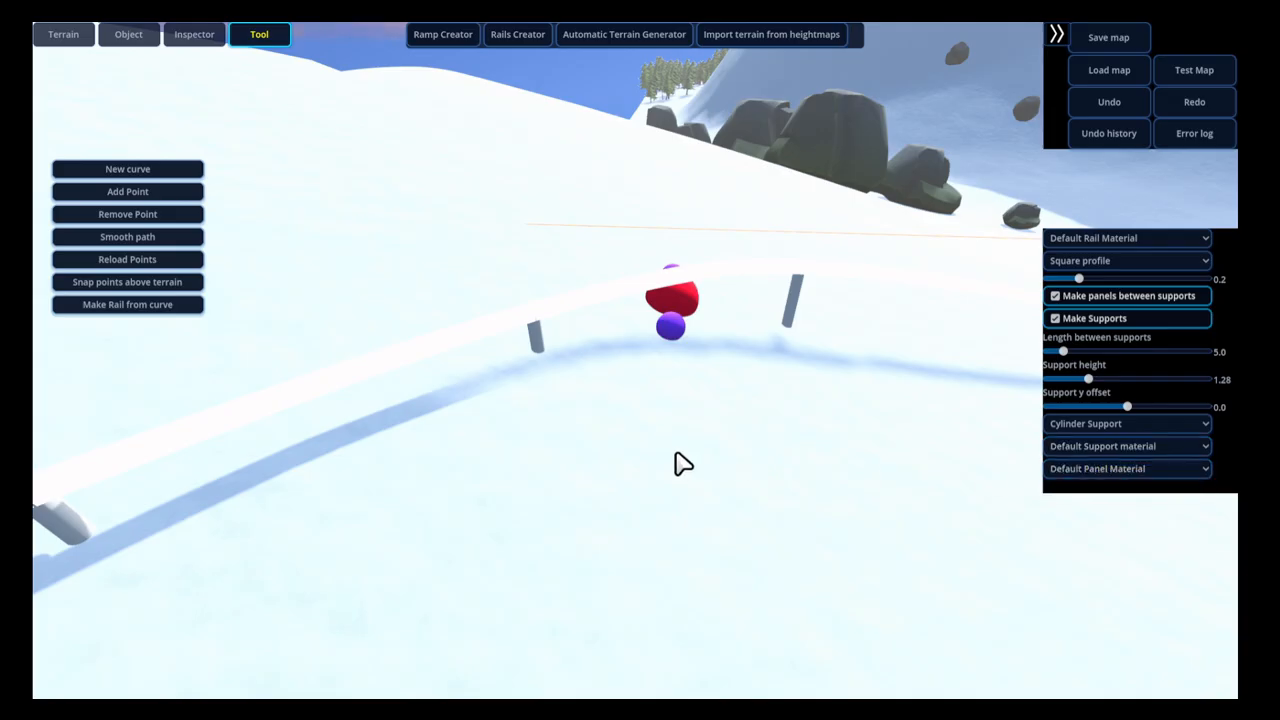
Review the panel material options and set the support height to 2.03
middle_click_drag(693, 477, 650, 420)
left_click(1103, 468)
left_click(1051, 468)
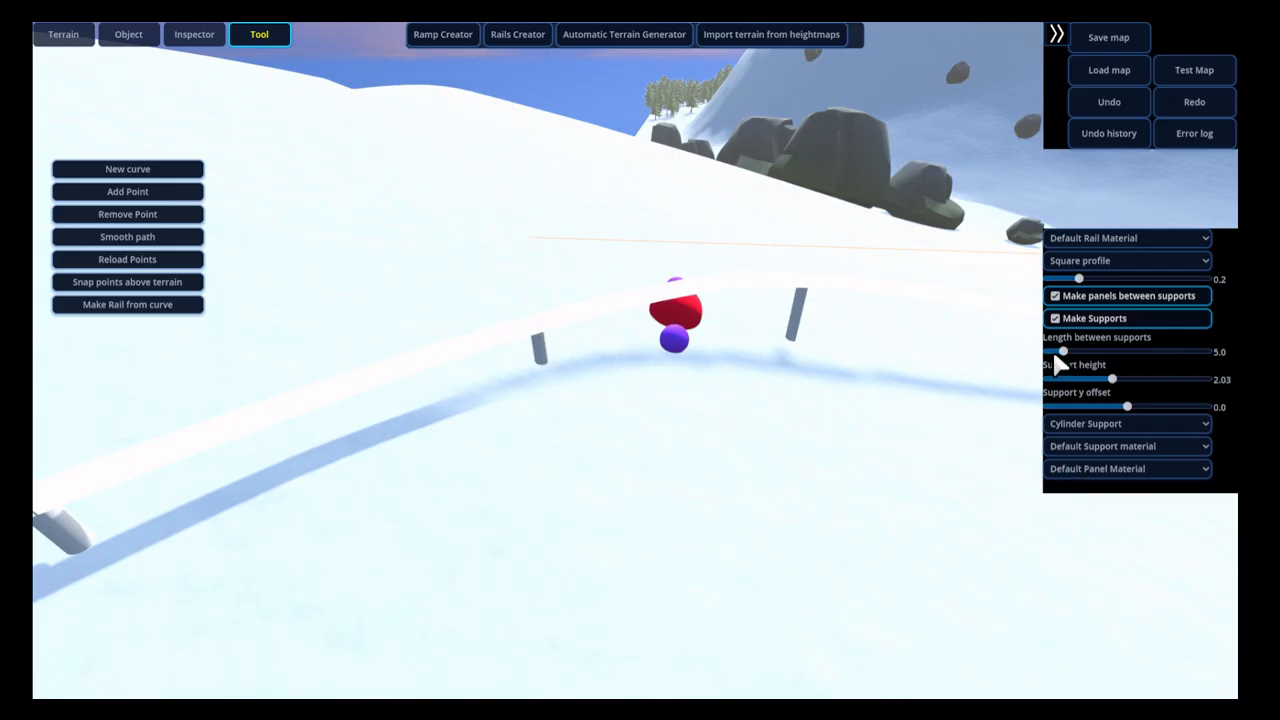
Set the length between supports to 14.96 and the support y offset to -0.51
left_click_drag(1083, 350, 1095, 351)
middle_click_drag(753, 402, 695, 390)
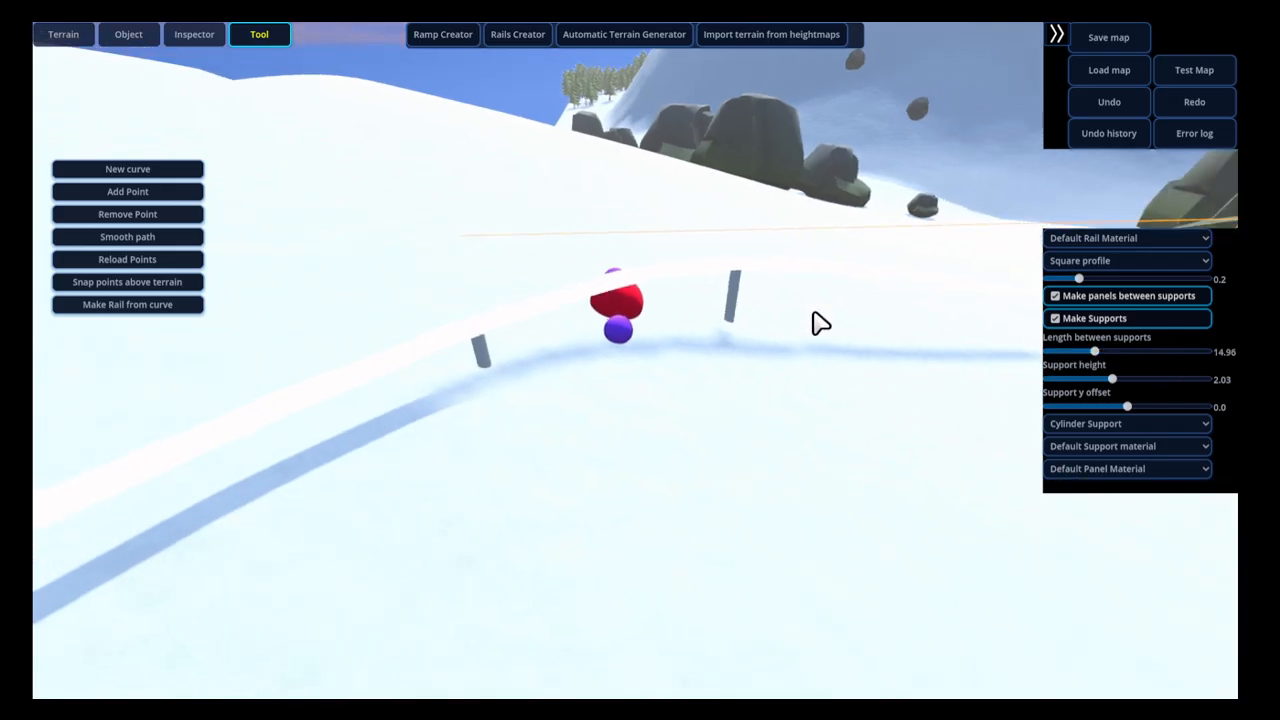
middle_click_drag(818, 322, 577, 437)
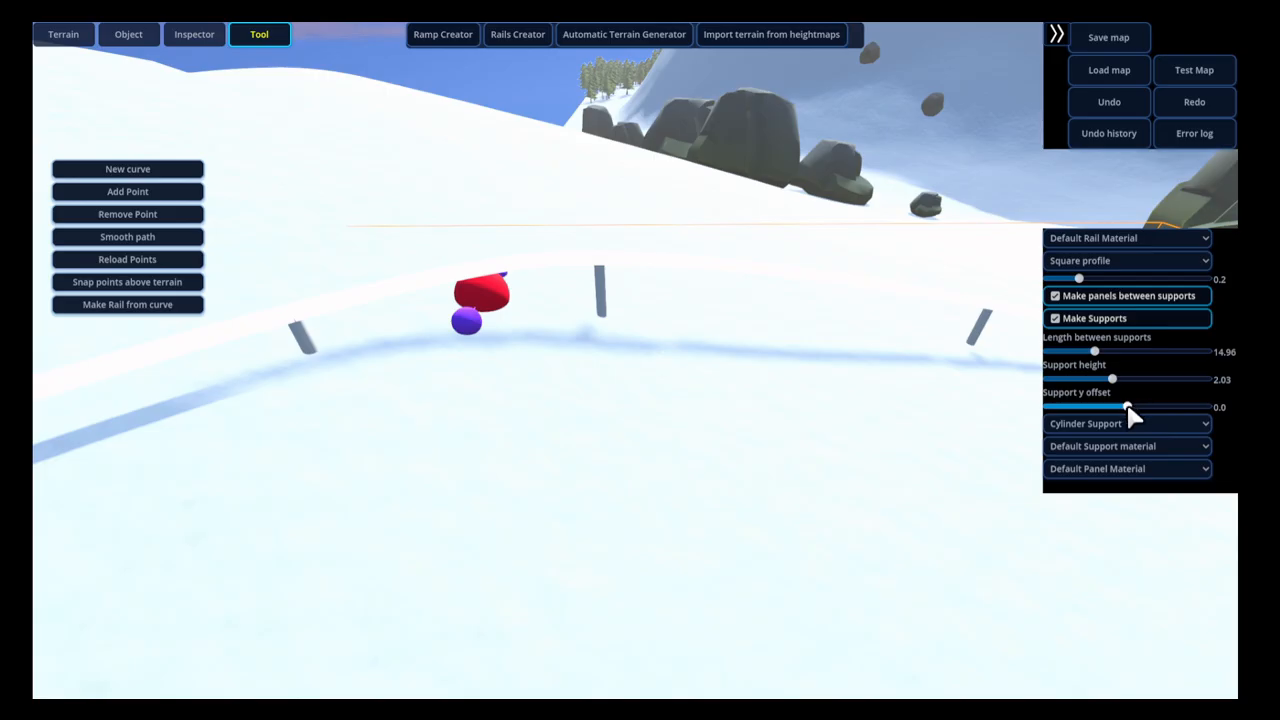
mouse_move(787, 393)
middle_mouse_down()
mouse_move(791, 376)
mouse_move(779, 376)
middle_mouse_up()
key("w")
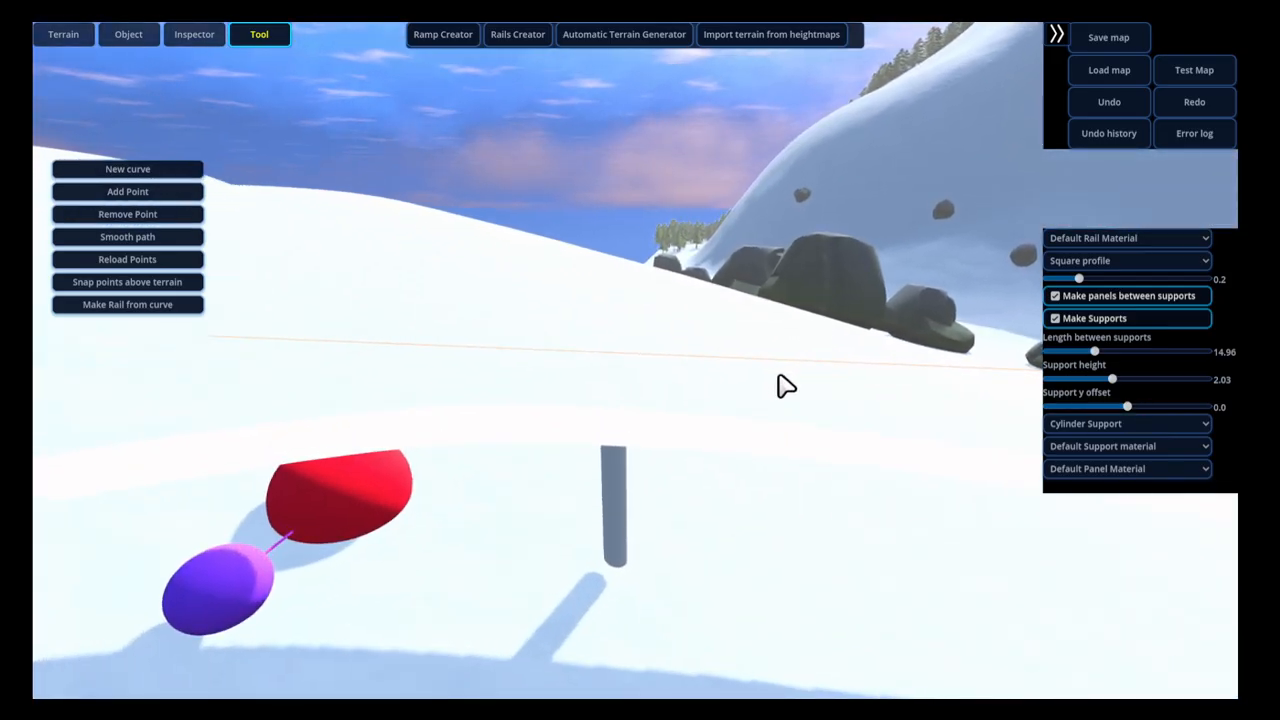
key("q")
left_click_drag(1127, 406, 1119, 406)
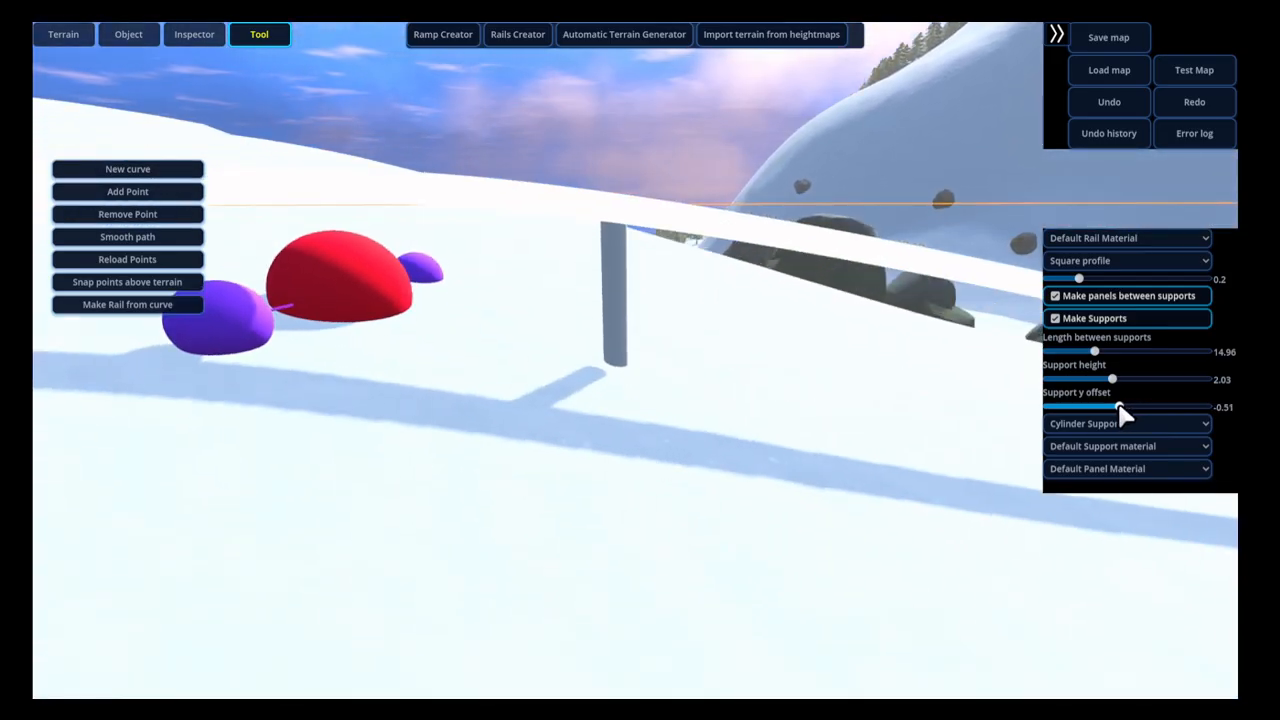
Create a new two-point curve beside the curved rail and snap its points above the terrain
middle_click_drag(759, 431, 718, 442)
key("s")
key("e")
key("e")
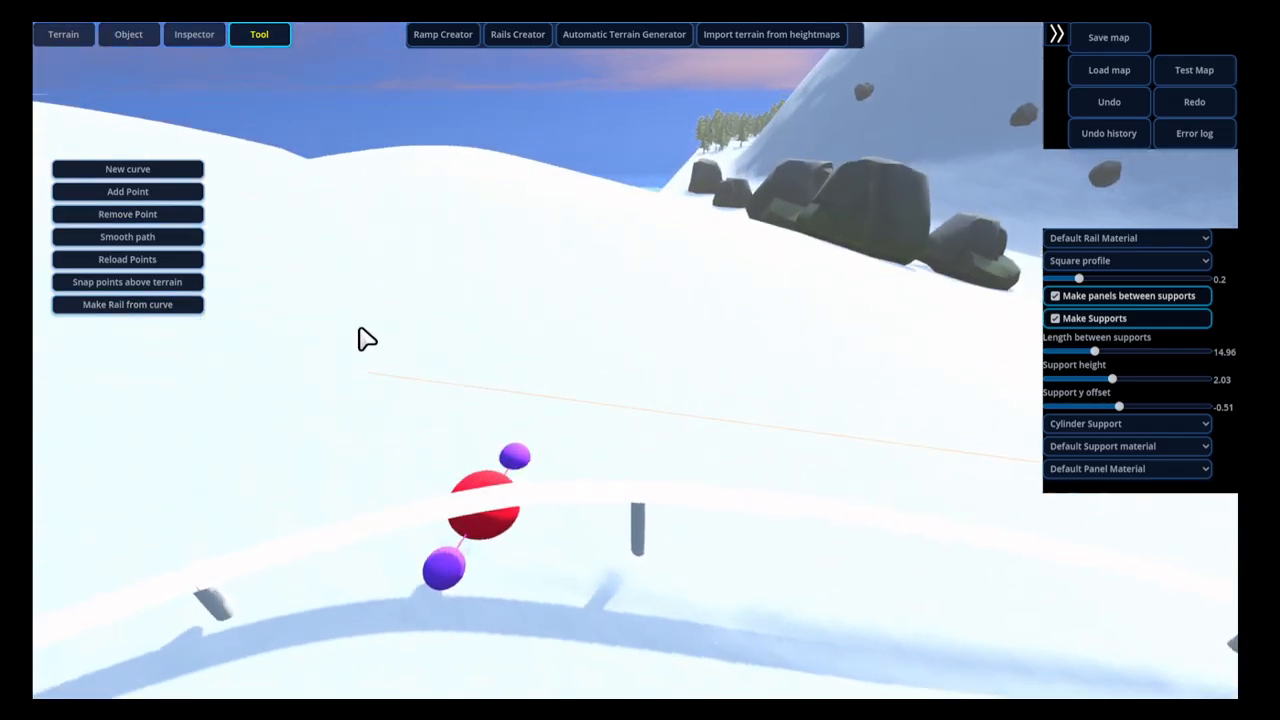
middle_click_drag(363, 340, 240, 310)
left_click(154, 193)
left_click(123, 287)
key("d")
middle_click_drag(440, 375, 368, 371)
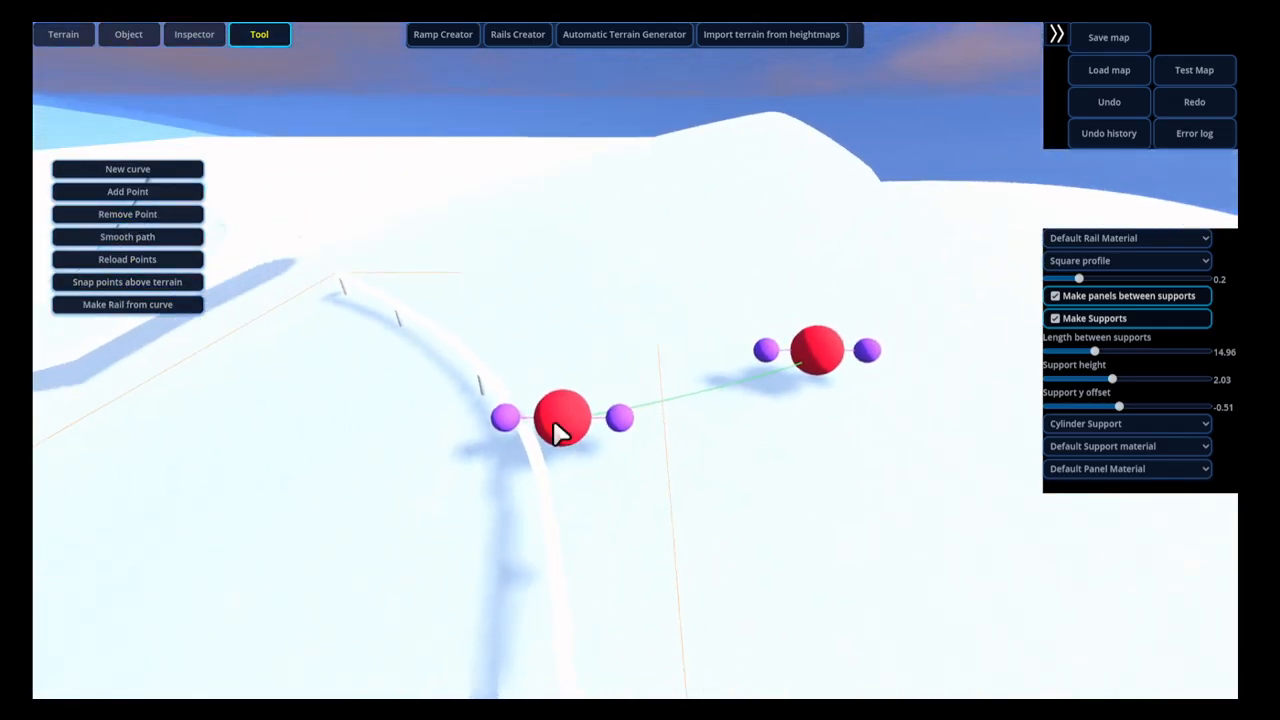
Make a square-profile rail from the two-point curve and examine how its supports and panel meet the rail
left_click(140, 303)
key("w")
middle_click_drag(516, 413, 547, 397)
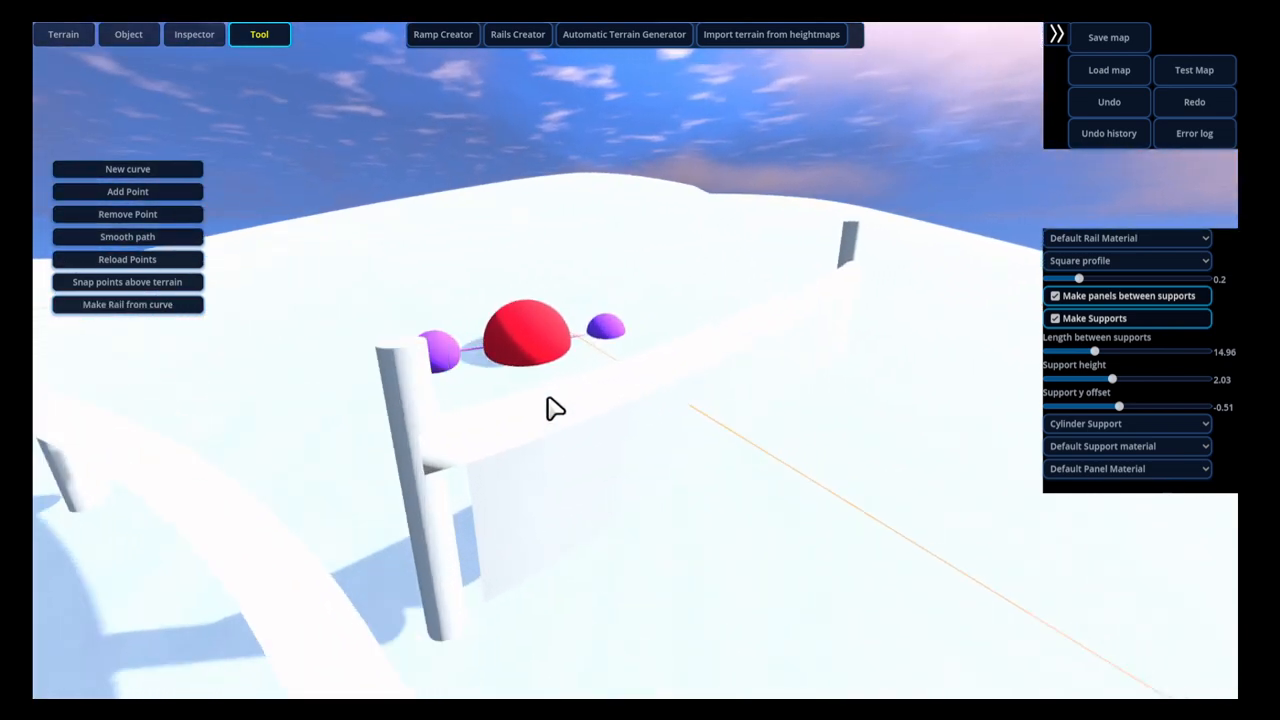
key("w")
key("a")
middle_click_drag(751, 372, 757, 397)
key("s")
key("w")
key("s")
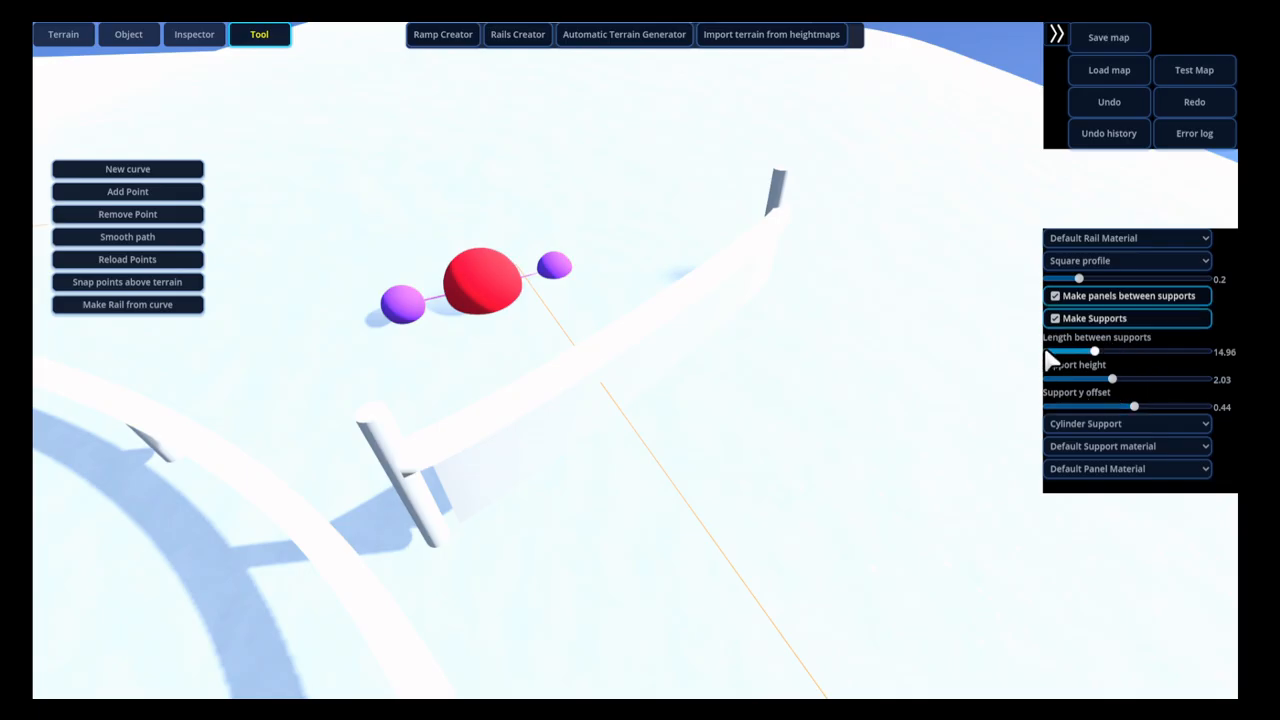
Undo the short rail and rebuild it from the curve with a support y offset of 0.44
key("ctrl+z")
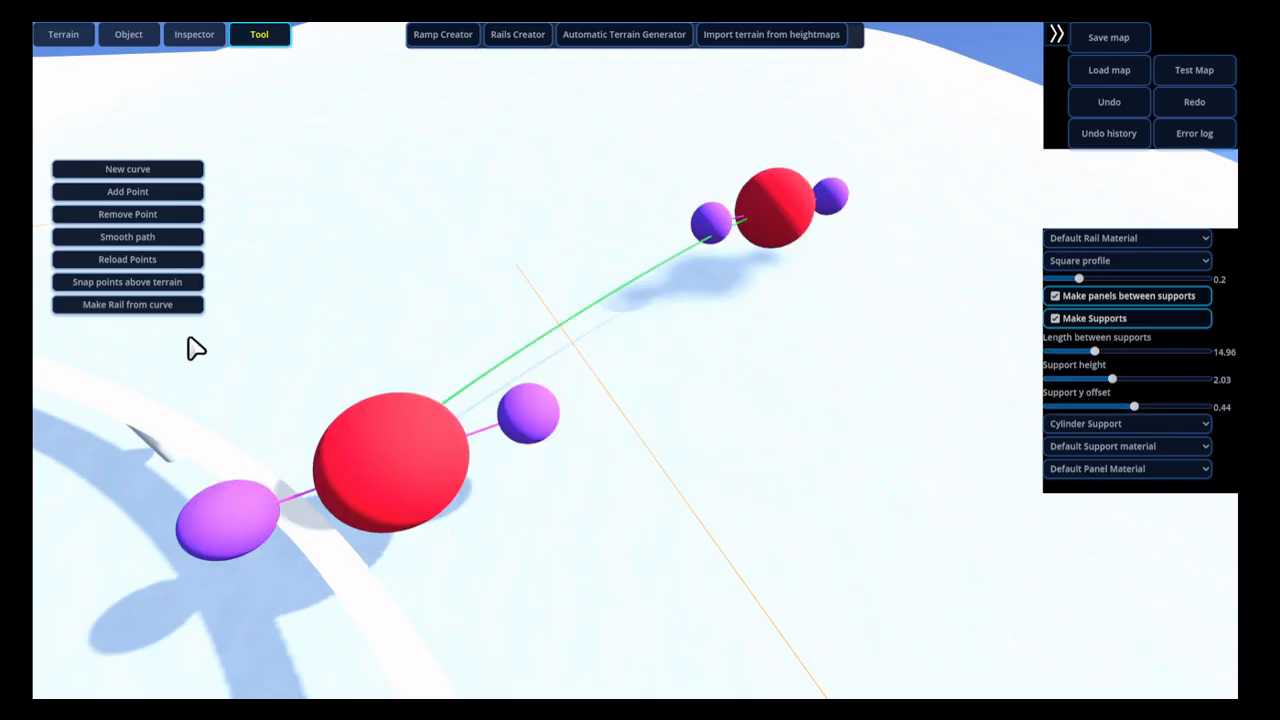
left_click(148, 306)
right_click_drag(598, 385, 561, 349)
key("w")
key("d")
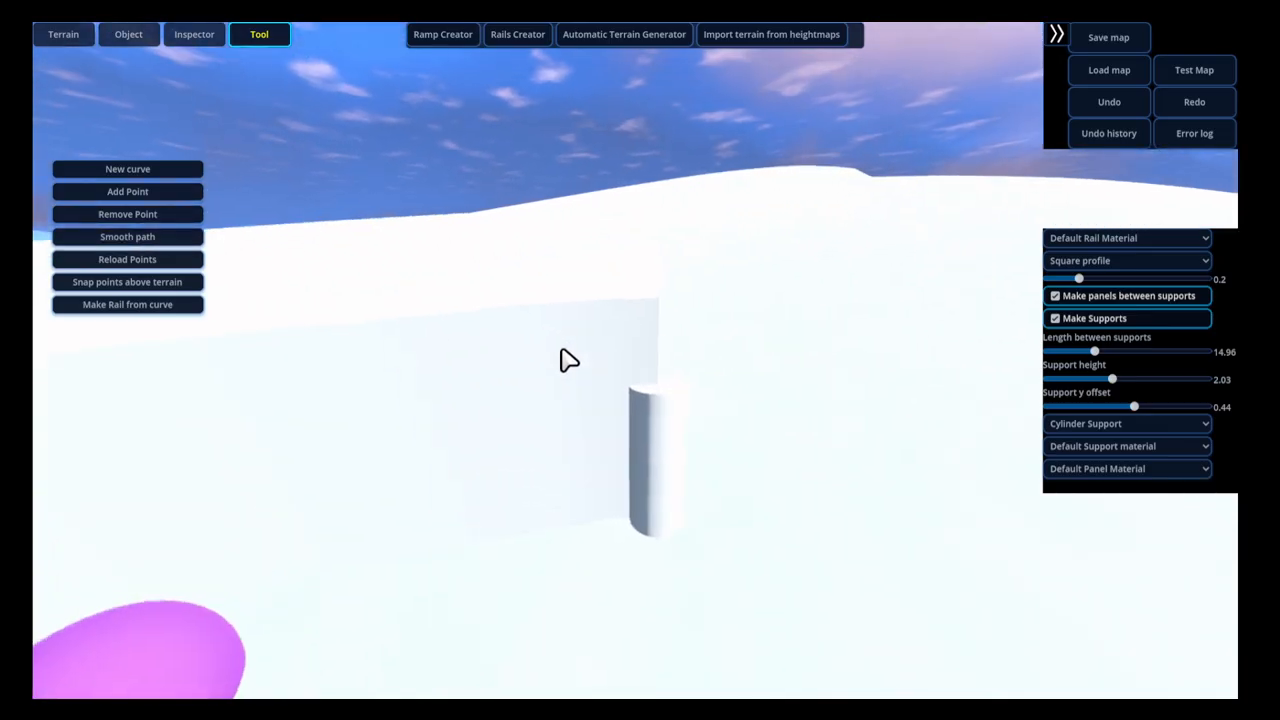
key("s")
right_click_drag(643, 430, 786, 380)
key("d")
key("s")
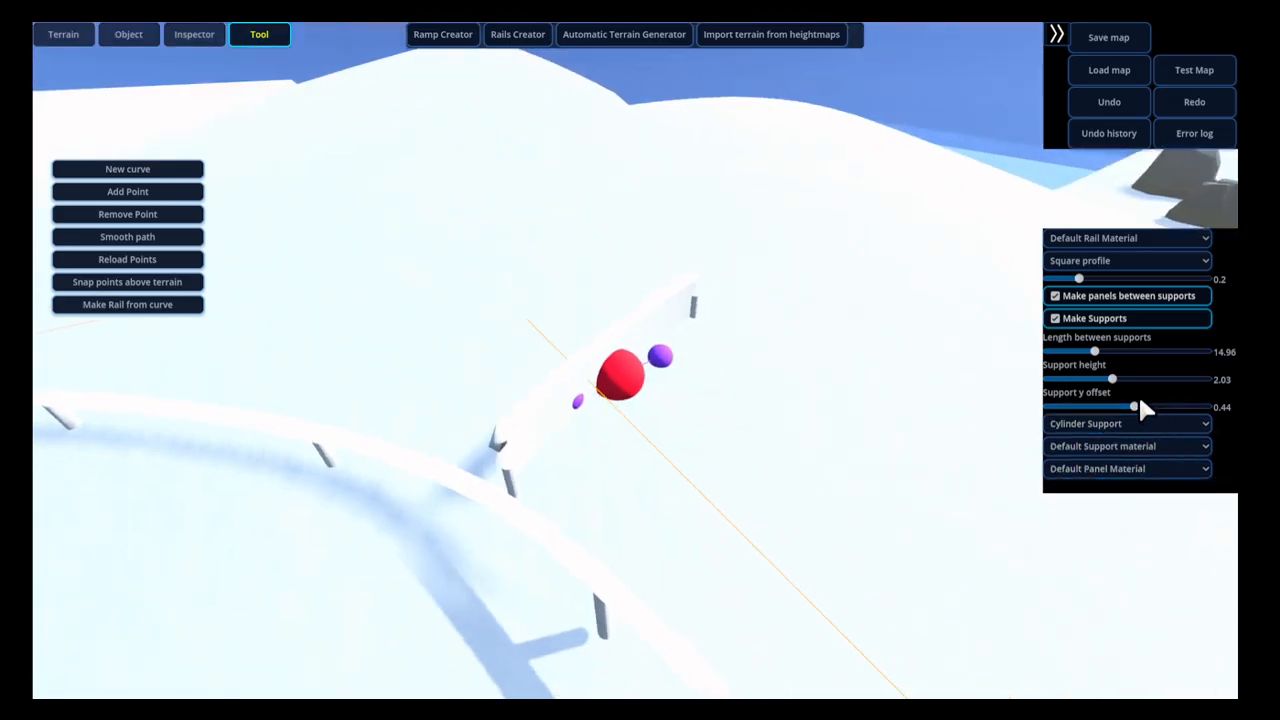
Switch the short rail to the Circle profile and make it from the curve again
key("w")
right_click_drag(663, 342, 703, 326)
key("a")
key("d")
left_click(1122, 260)
left_click(1085, 295)
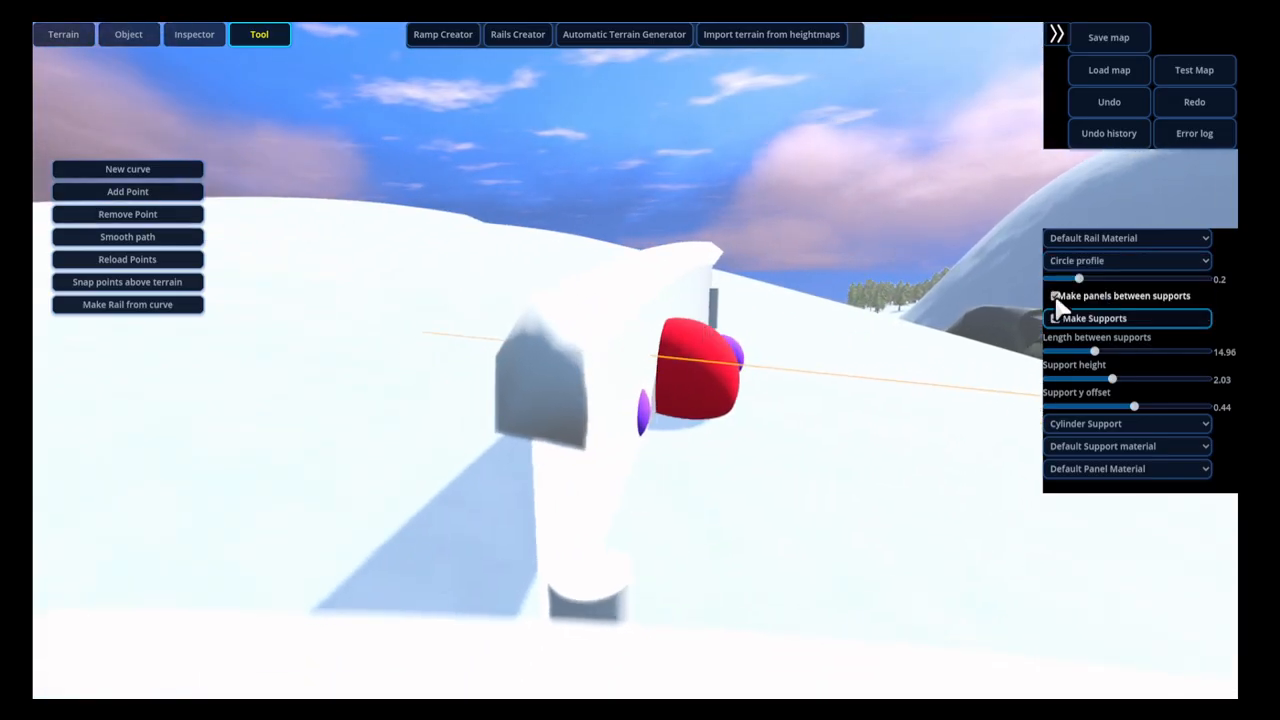
left_click(150, 305)
key("s")
right_click_drag(575, 403, 603, 414)
key("w")
Choose the Double-circle profile, make the short rail from the curve again and inspect its shape
left_click(1095, 261)
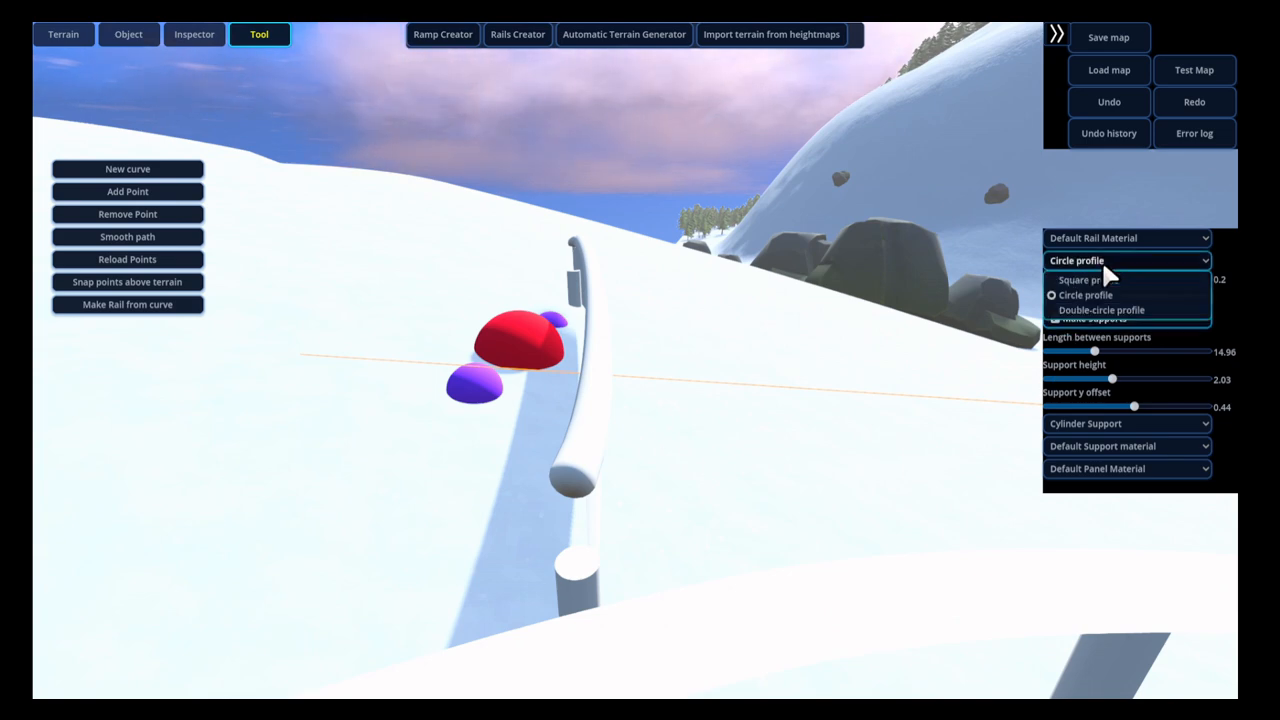
left_click(1080, 310)
left_click(157, 304)
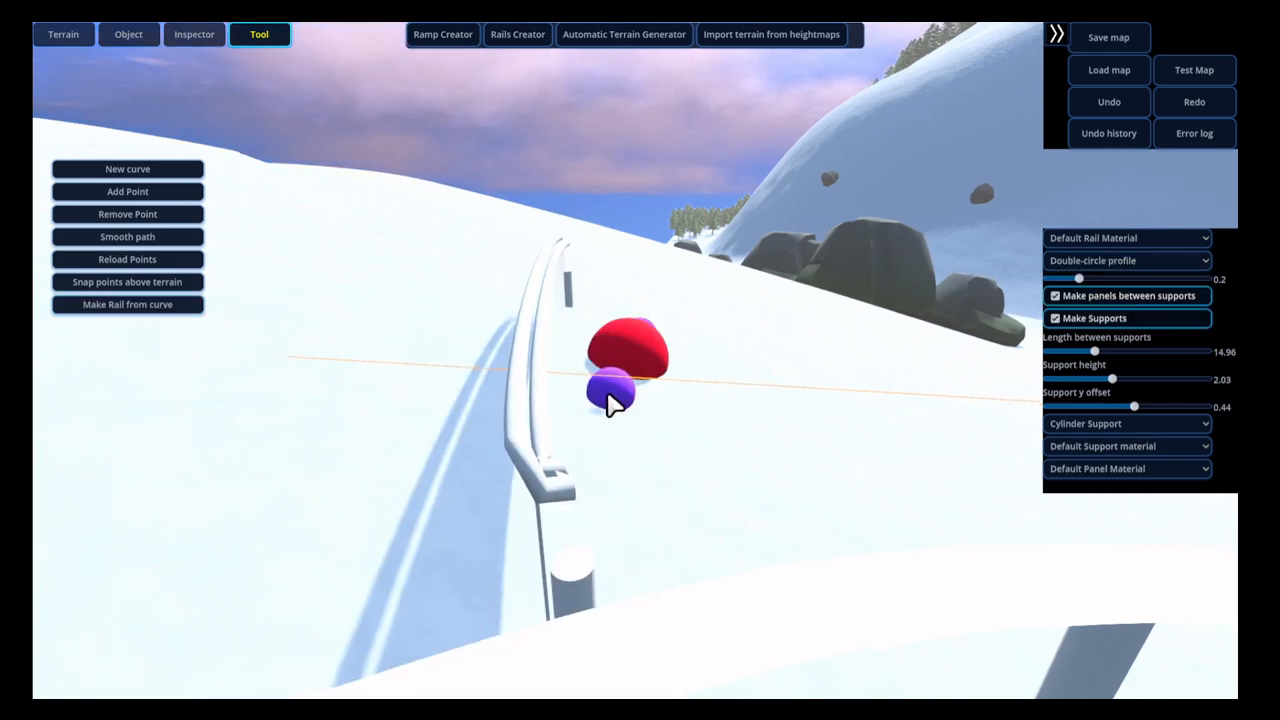
key("w")
mouse_move(606, 394)
right_mouse_down()
mouse_move(571, 404)
mouse_move(595, 404)
right_mouse_up()
mouse_move(601, 399)
right_mouse_down()
mouse_move(446, 398)
mouse_move(571, 382)
mouse_move(651, 406)
mouse_move(686, 391)
mouse_move(595, 391)
right_mouse_up()
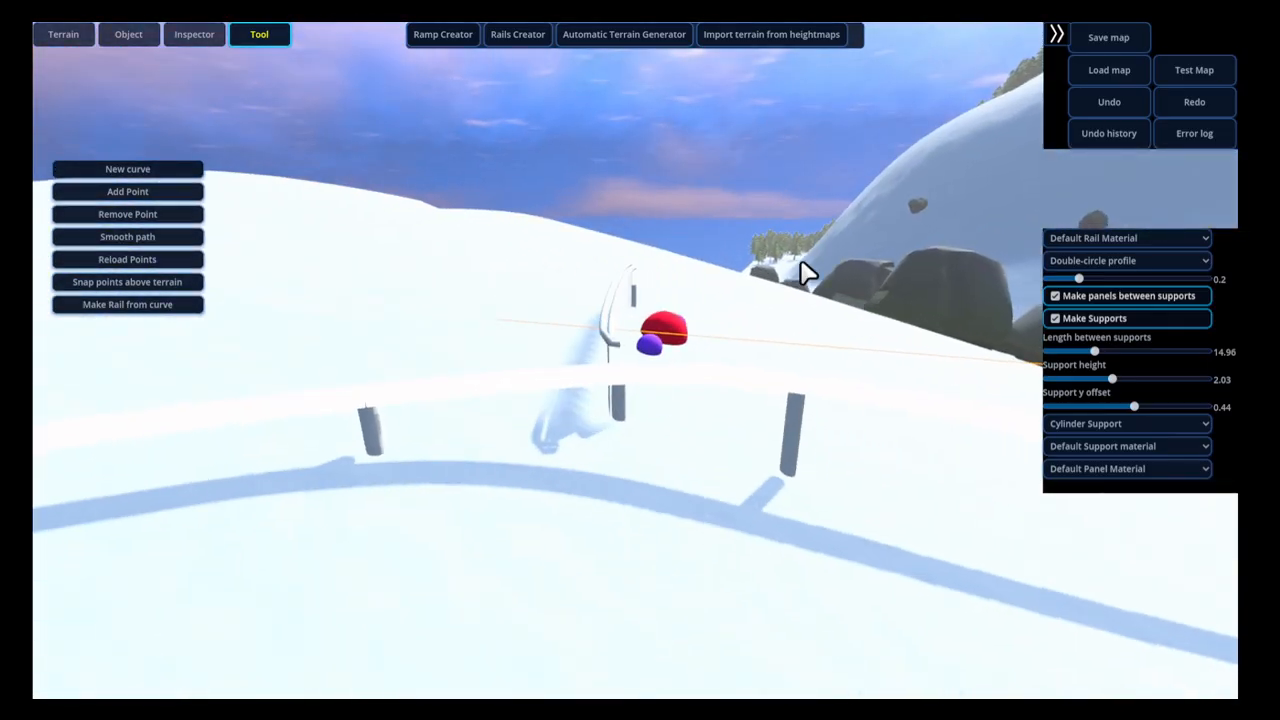
Generate an automatic terrain at region coords 0, 0 with 5 stages, 4 regions per side and Replace terrain mode
right_click_drag(787, 487, 636, 528)
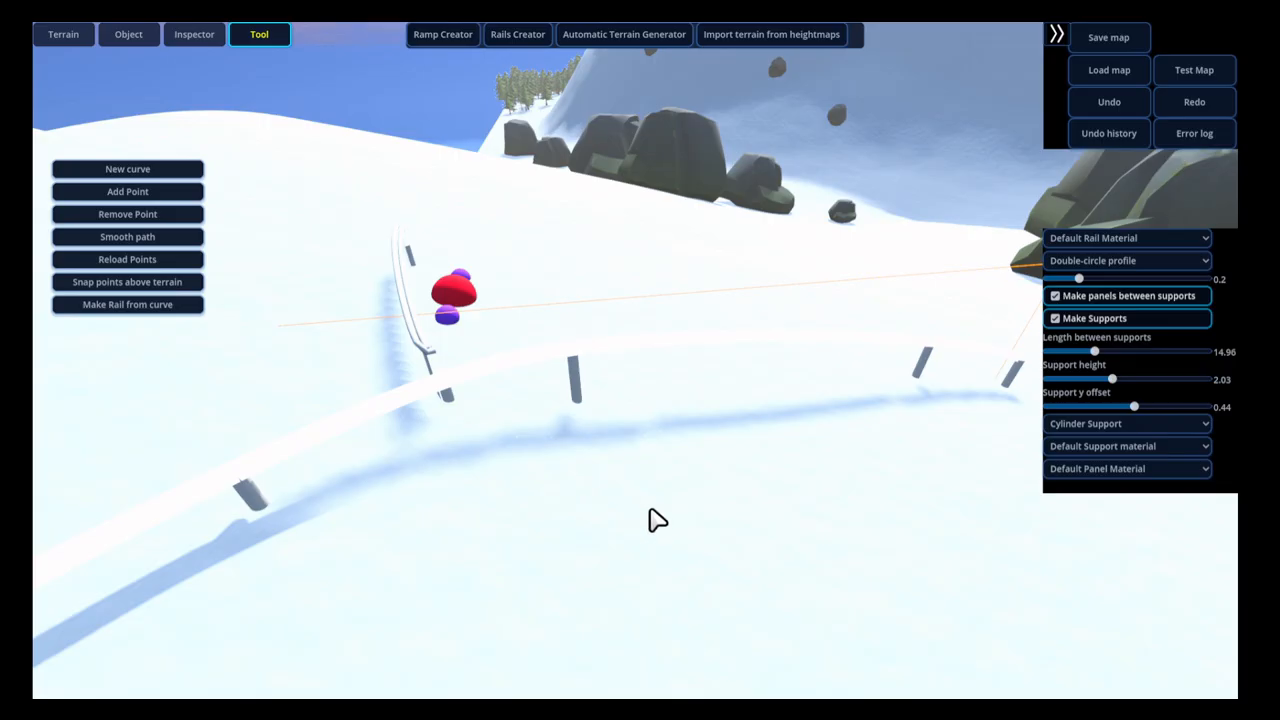
left_click(582, 38)
key("s")
key("d")
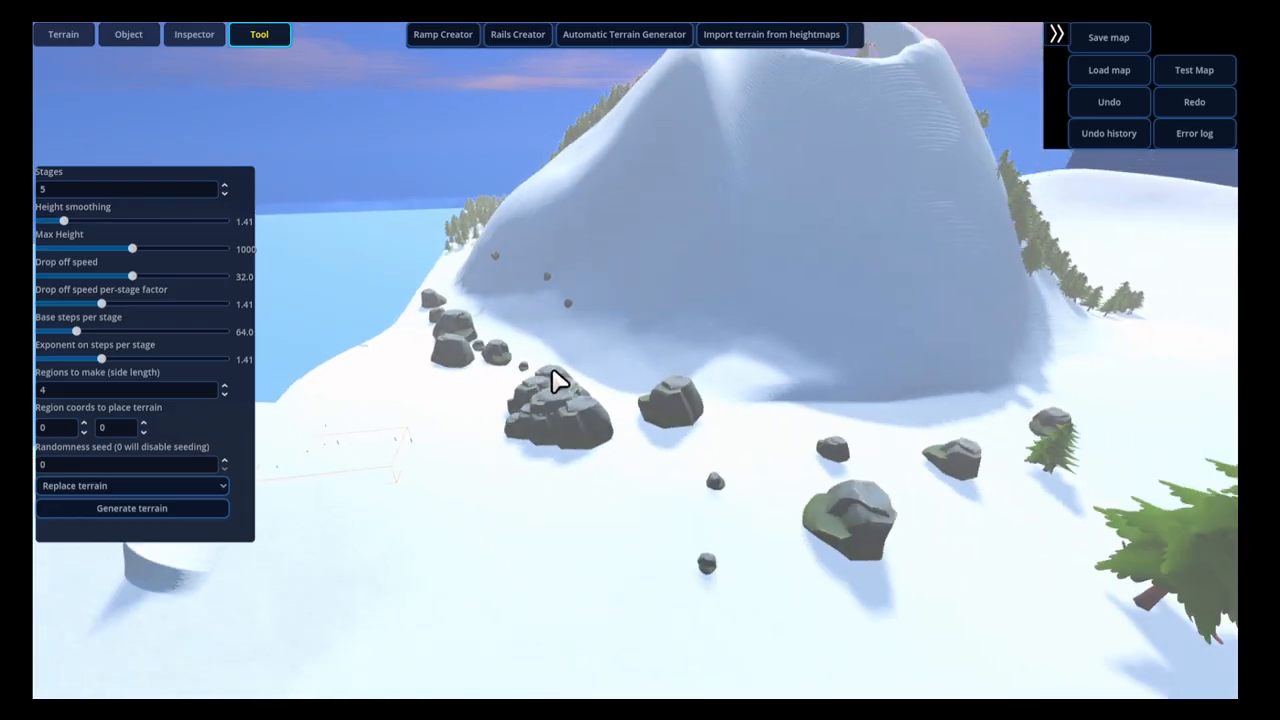
key("s")
right_click_drag(543, 380, 546, 415)
key("w")
left_click(116, 485)
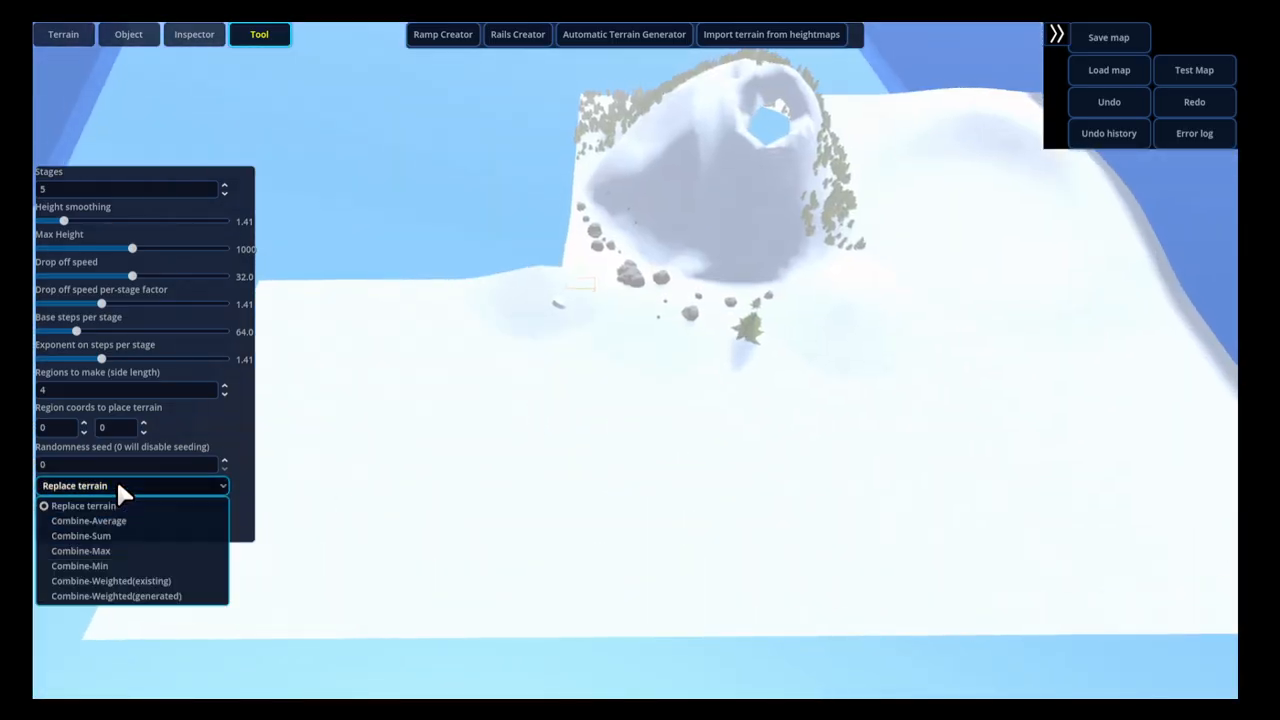
left_click(116, 485)
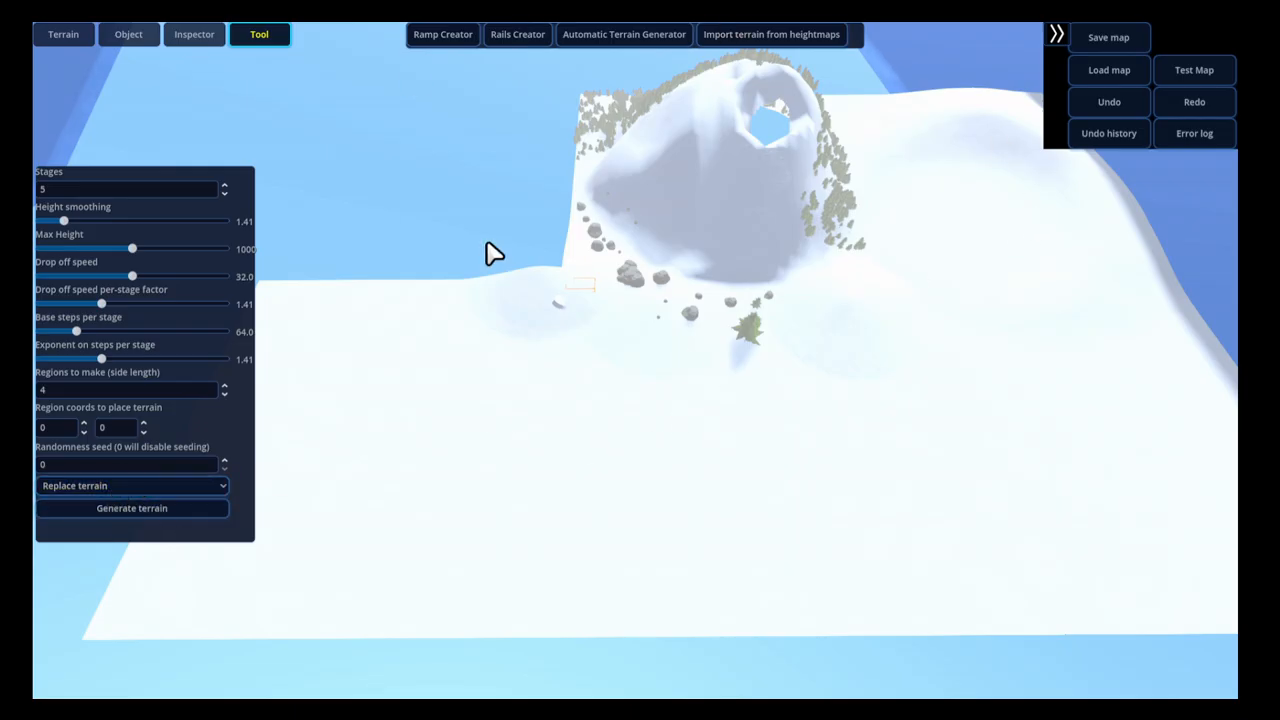
right_click_drag(466, 400, 487, 383)
left_click(176, 514)
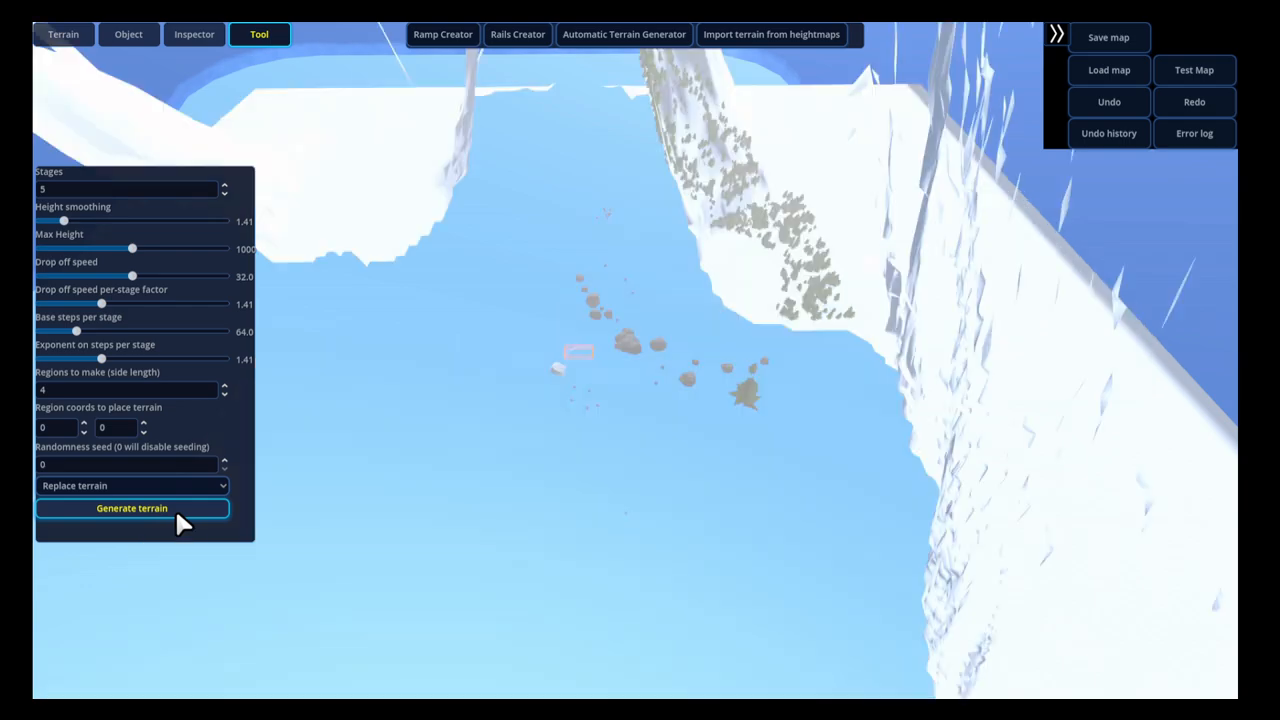
Generate another Replace terrain mountain at region coords 2, 0 with the max height lowered to about 415
right_click_drag(650, 388, 677, 303)
key("w")
key("s")
key("w")
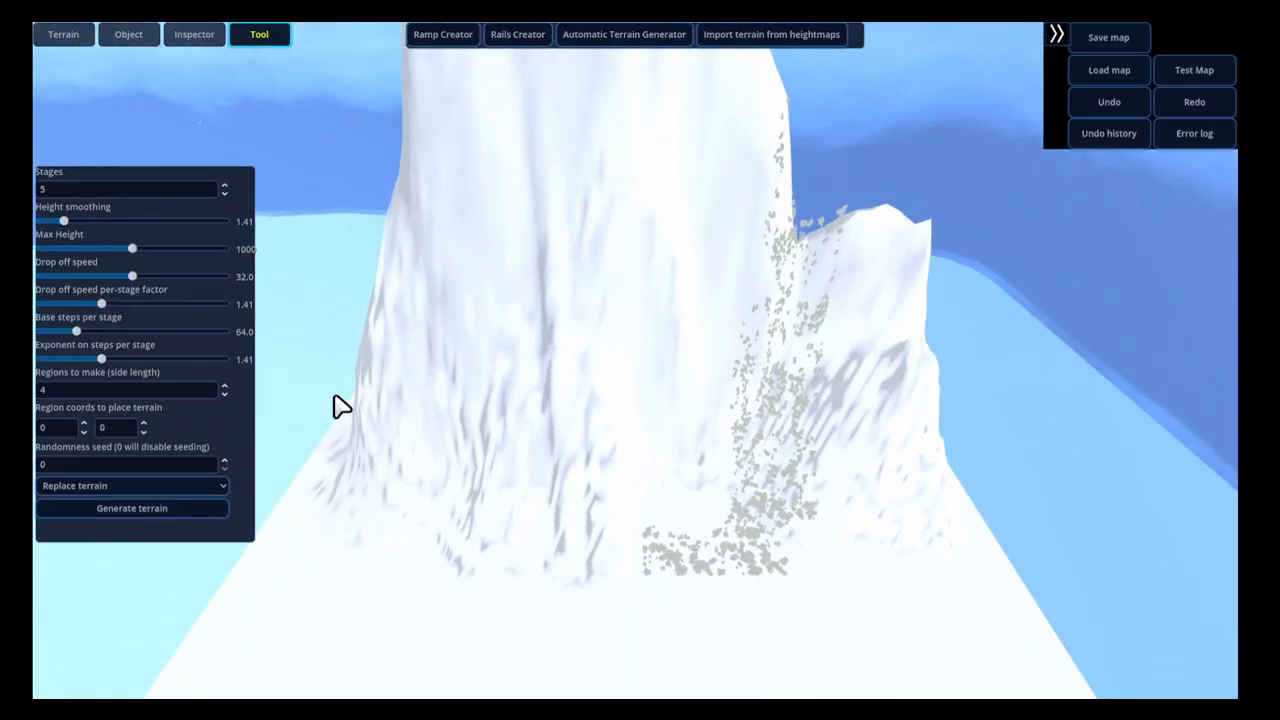
left_click(104, 484)
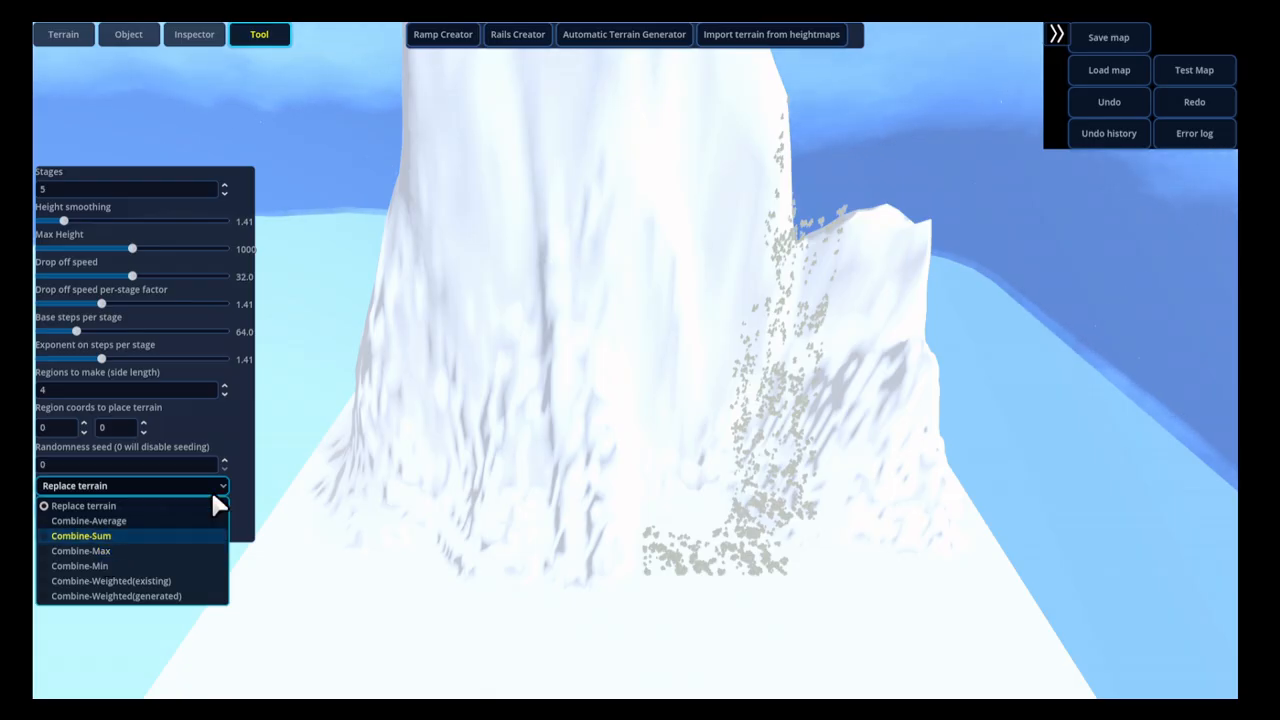
left_click(223, 413)
double_click(84, 423)
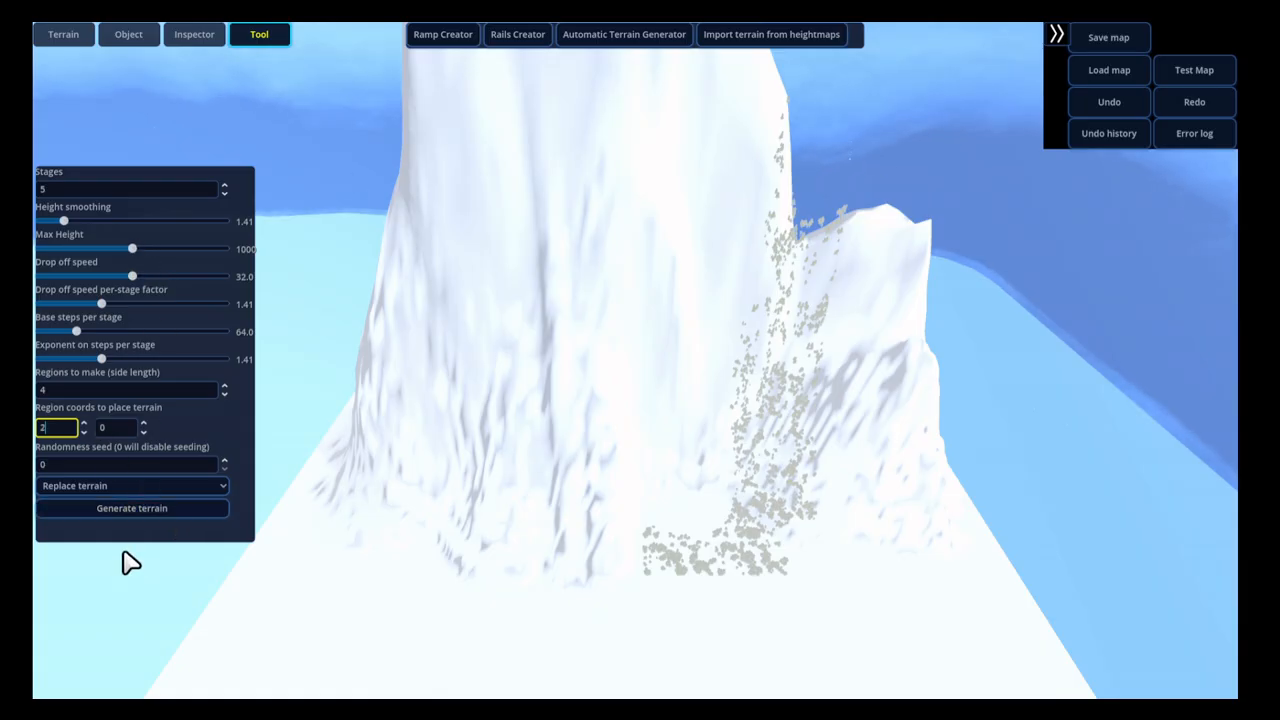
left_click_drag(123, 249, 77, 242)
left_click(131, 508)
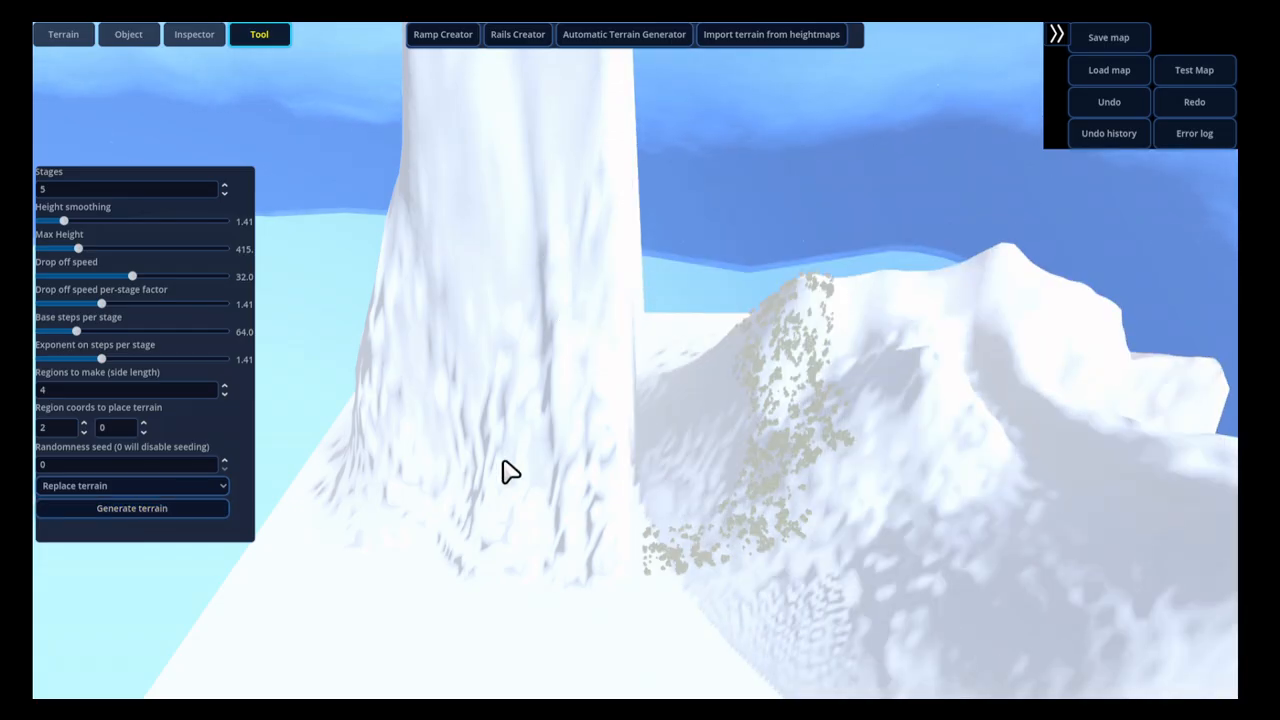
Switch the terrain mode to Combine-Max and generate terrain at region coords 5, 0
key("d")
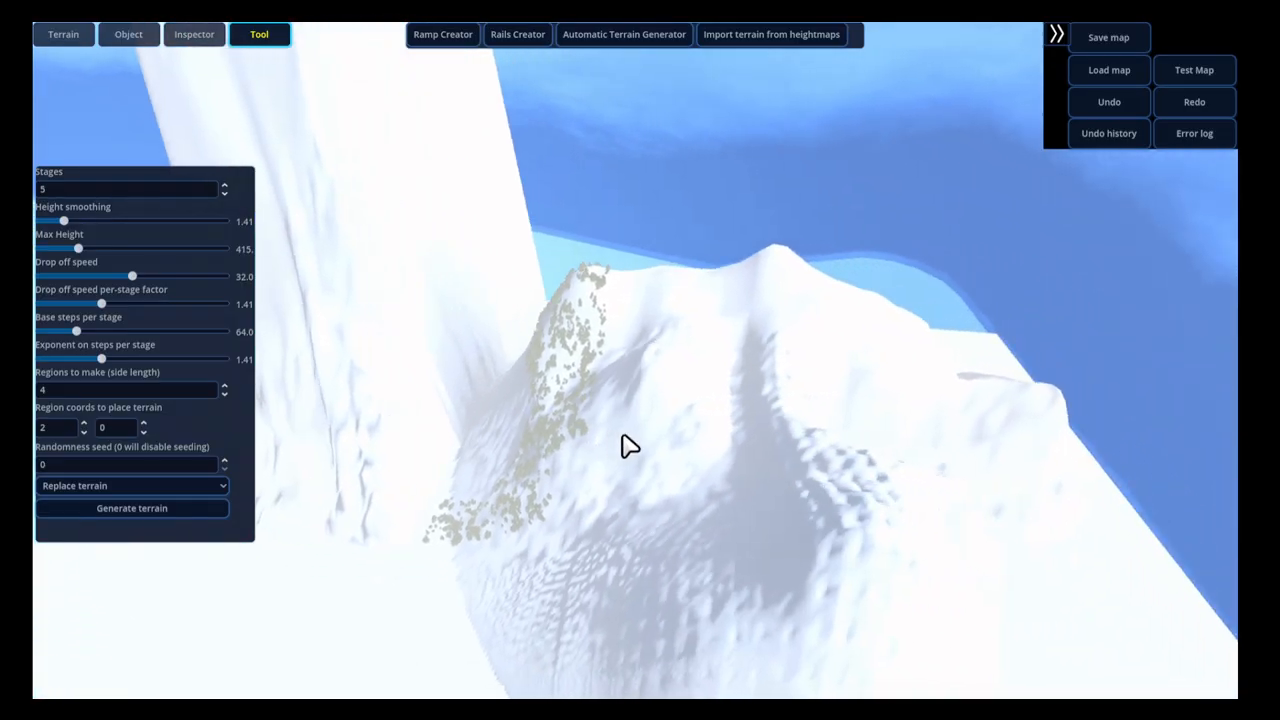
key("e")
key("s")
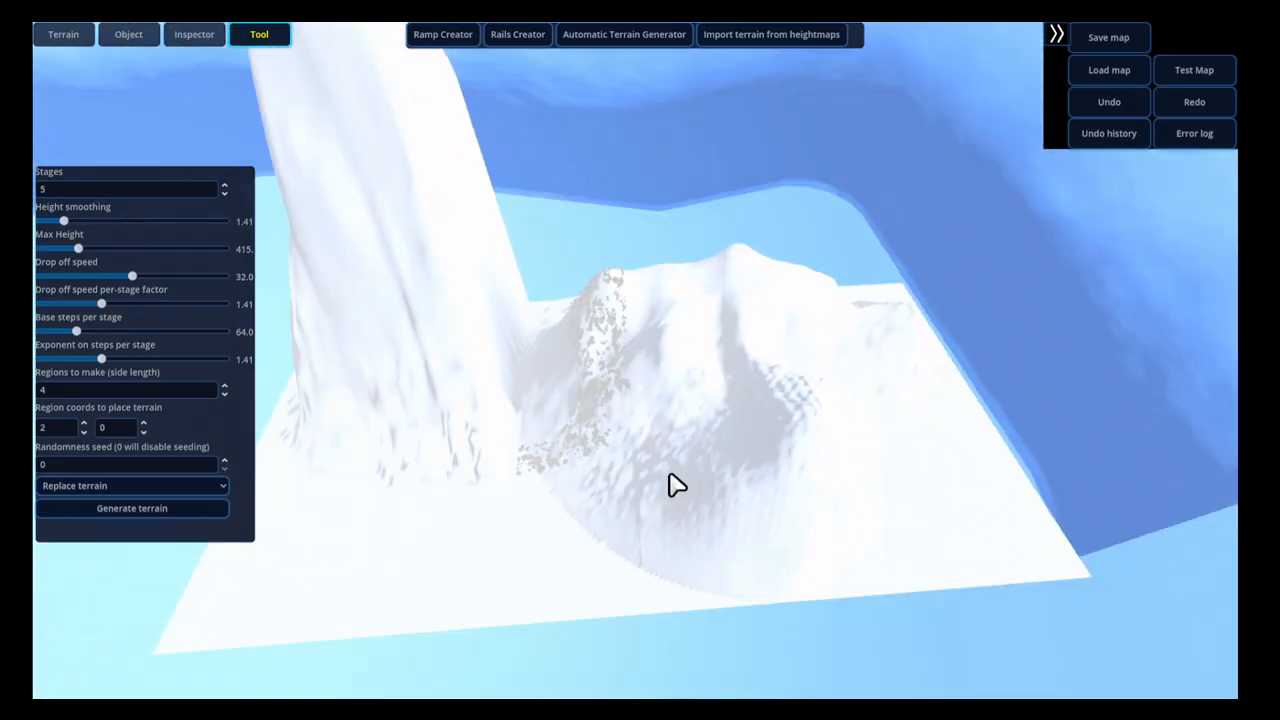
left_click(143, 485)
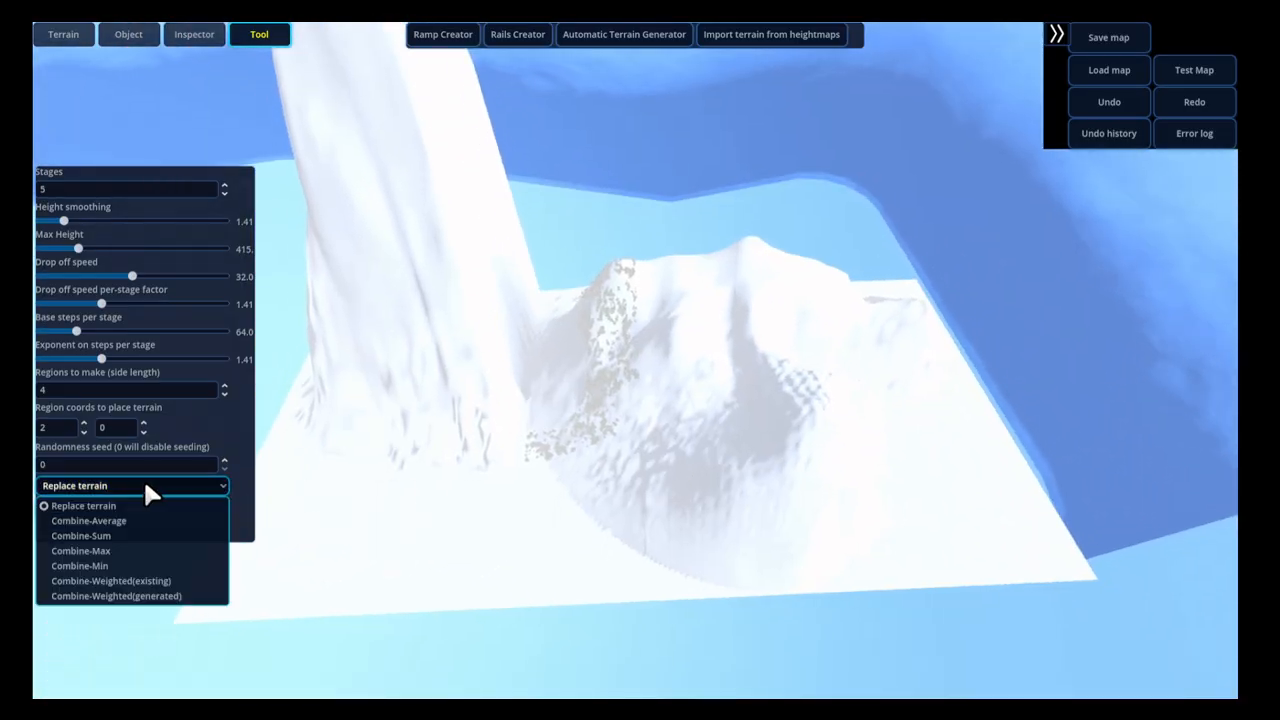
left_click(101, 551)
left_click(84, 422)
left_click(84, 422)
left_click(84, 422)
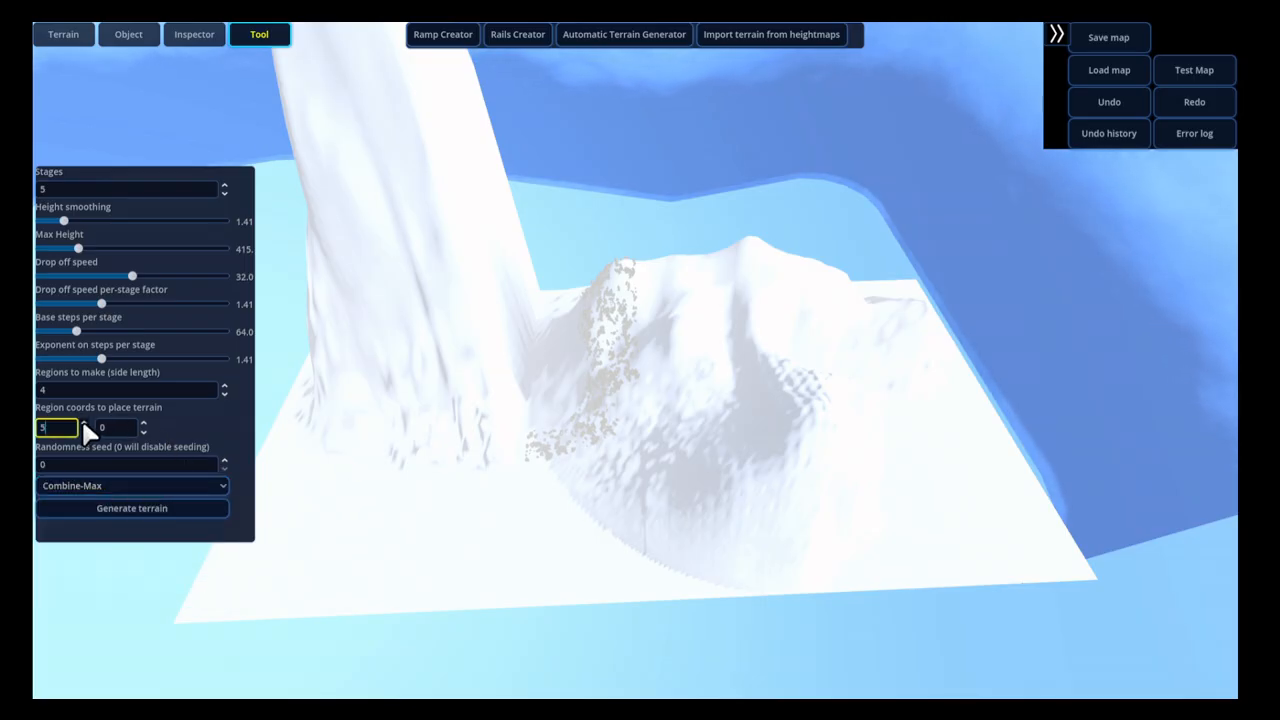
left_click(100, 508)
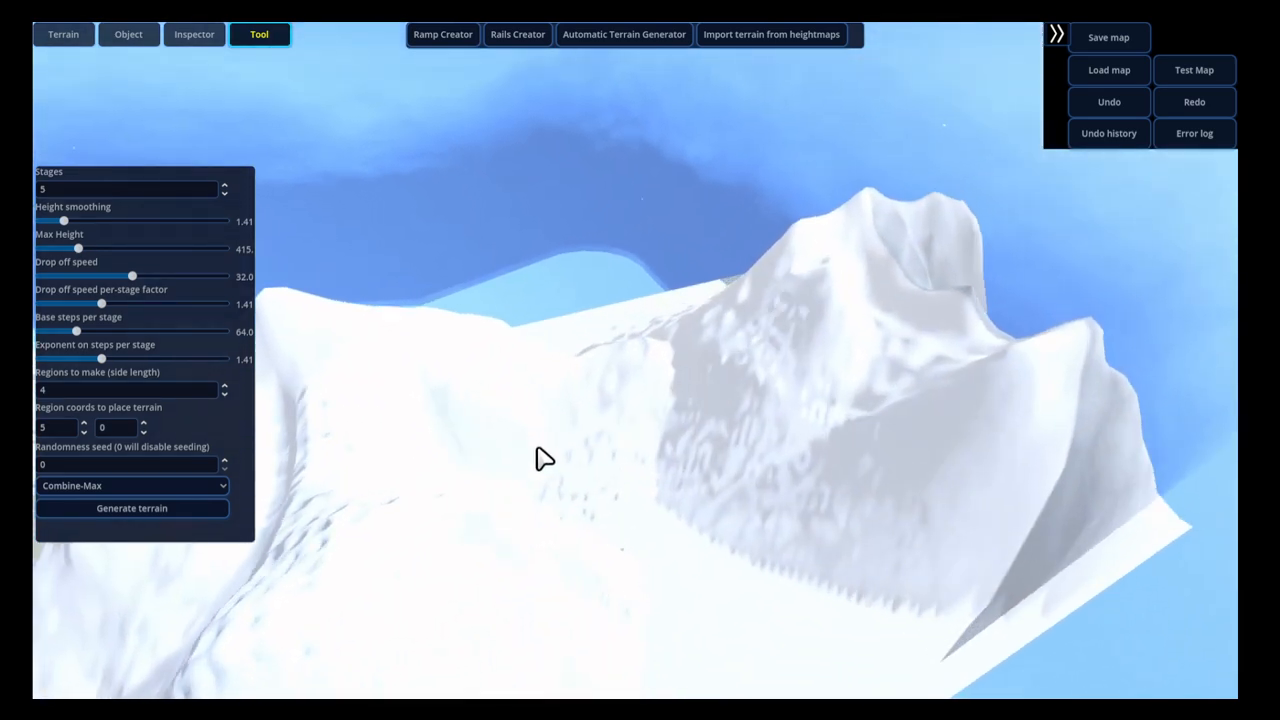
Examine the seam where the newly generated mountain meets the neighbouring terrain
key("w")
right_click_drag(545, 459, 563, 290)
key("w")
key("e")
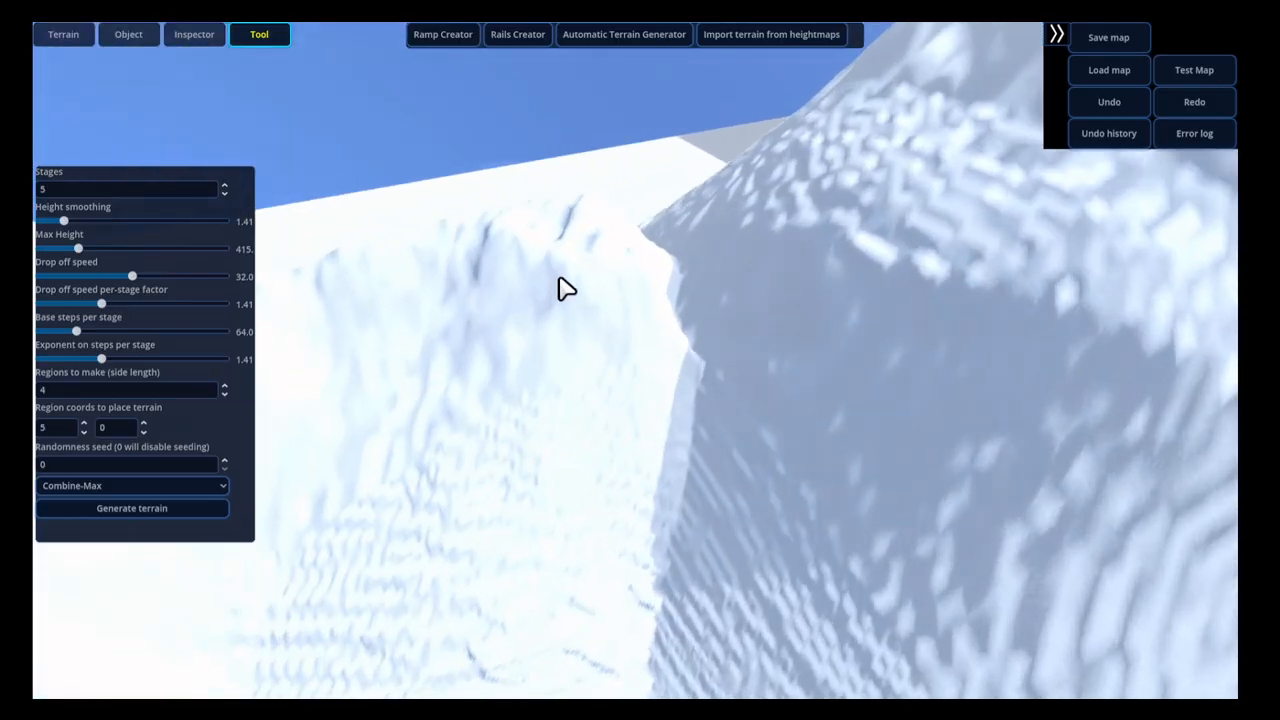
key("q")
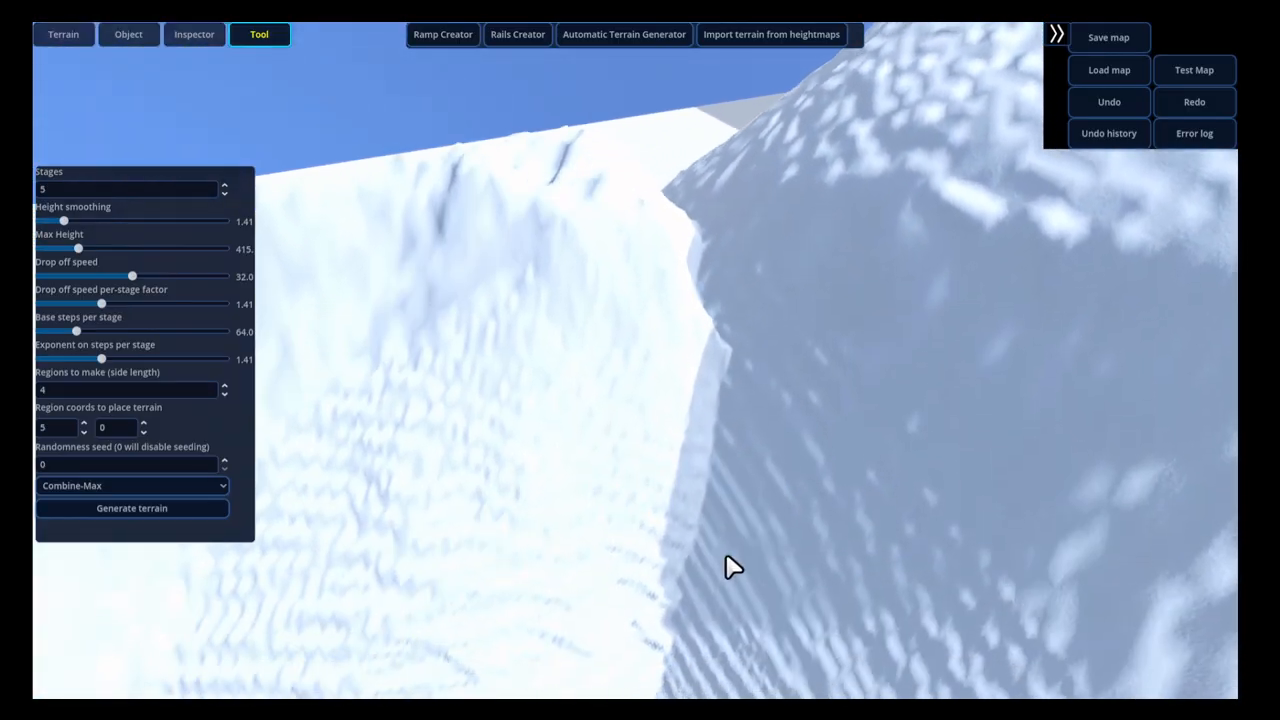
right_click_drag(729, 566, 712, 309)
right_click_drag(740, 392, 660, 337)
key("w")
key("s")
Generate another Combine-Max terrain at region coords 4, 0 to overlap the existing mountains
left_click(83, 431)
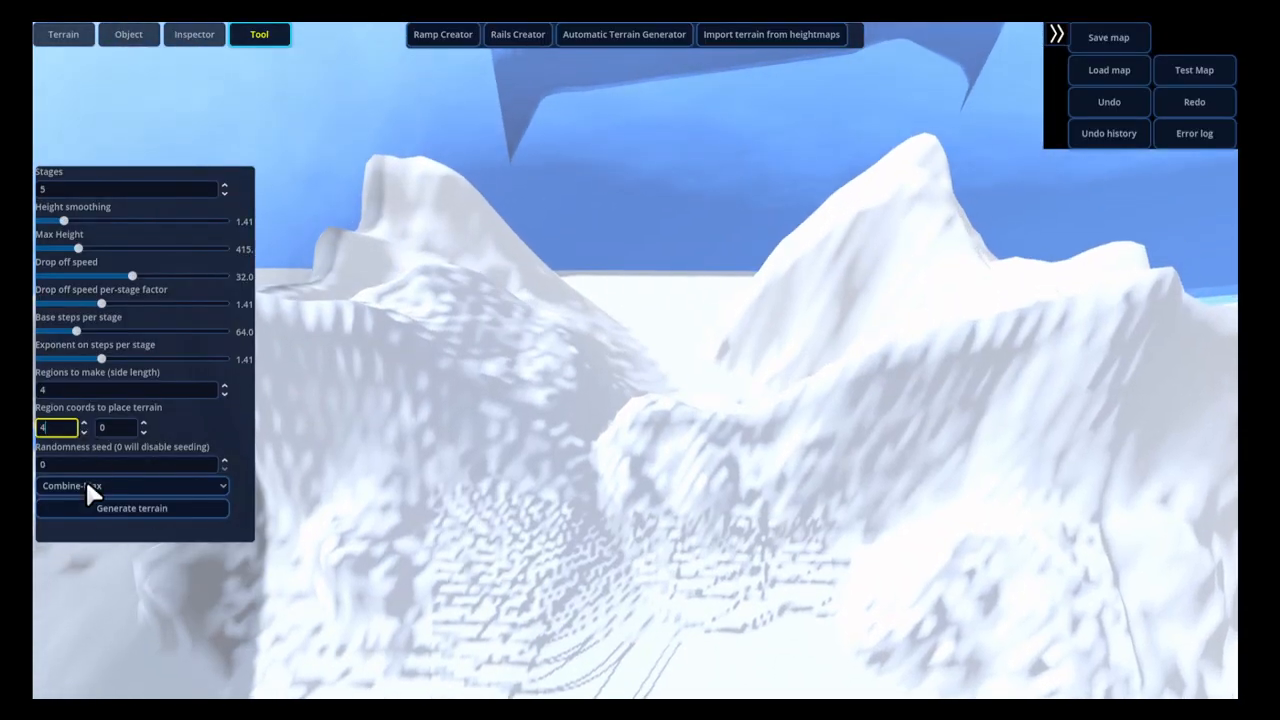
left_click(96, 508)
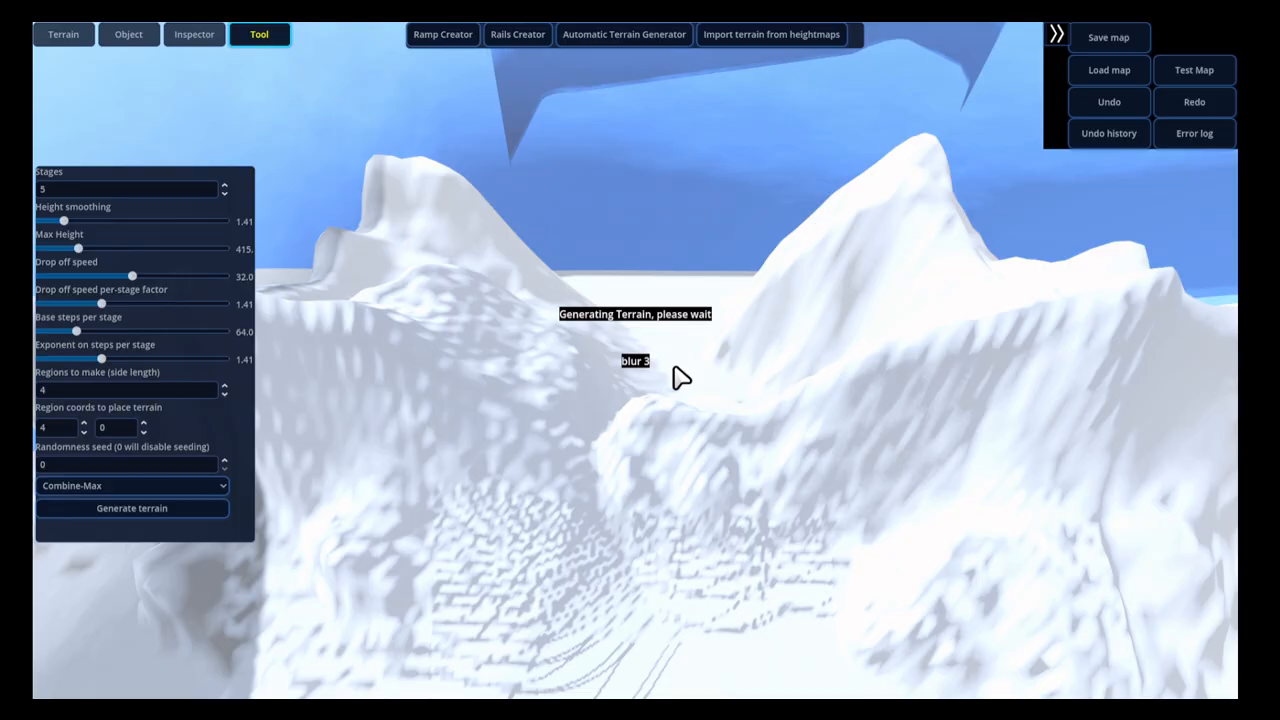
key("w")
right_click_drag(674, 367, 180, 418)
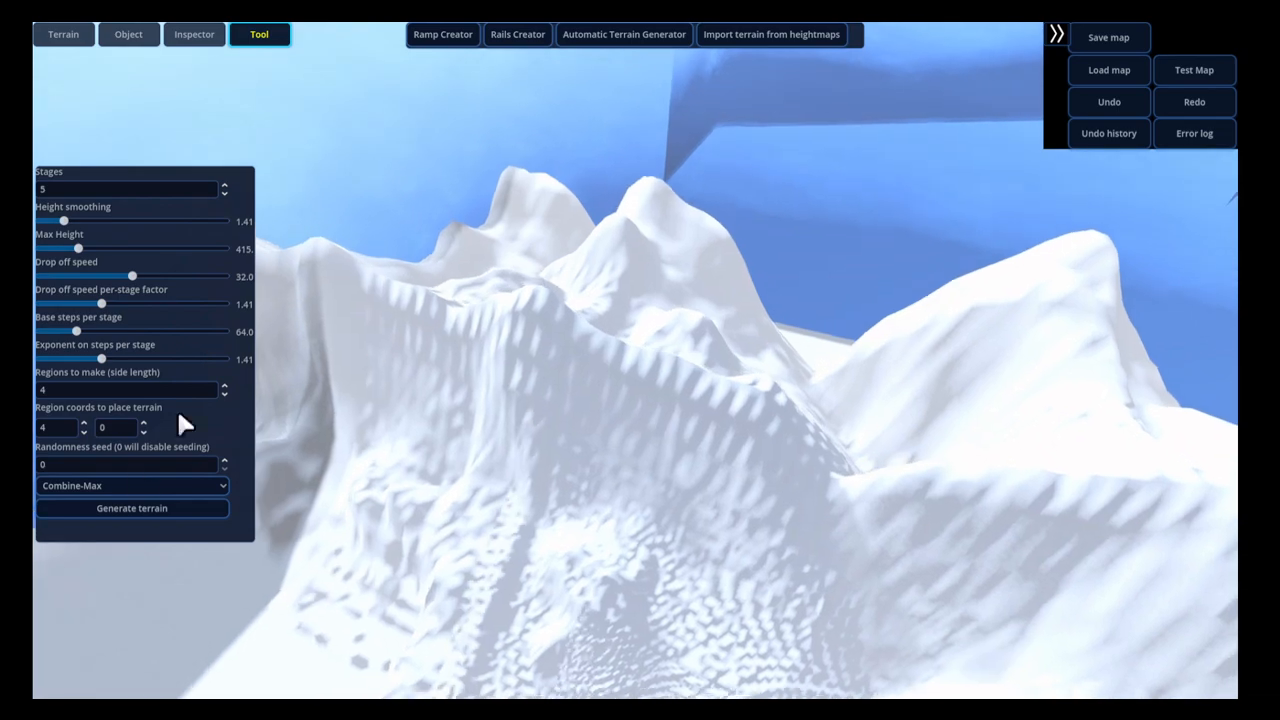
Choose Combine-Average as the terrain mode and examine the combined mountain ridges up close and from a distance
left_click(131, 485)
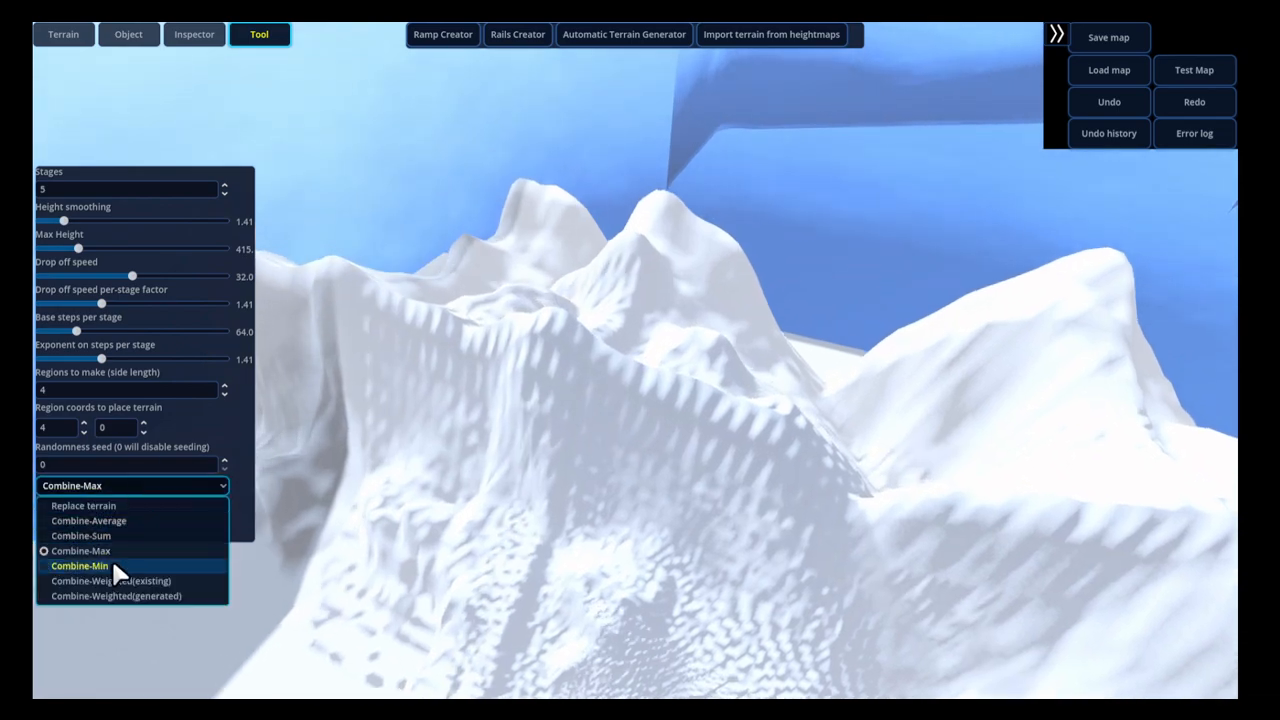
left_click(103, 521)
right_click_drag(386, 434, 642, 434)
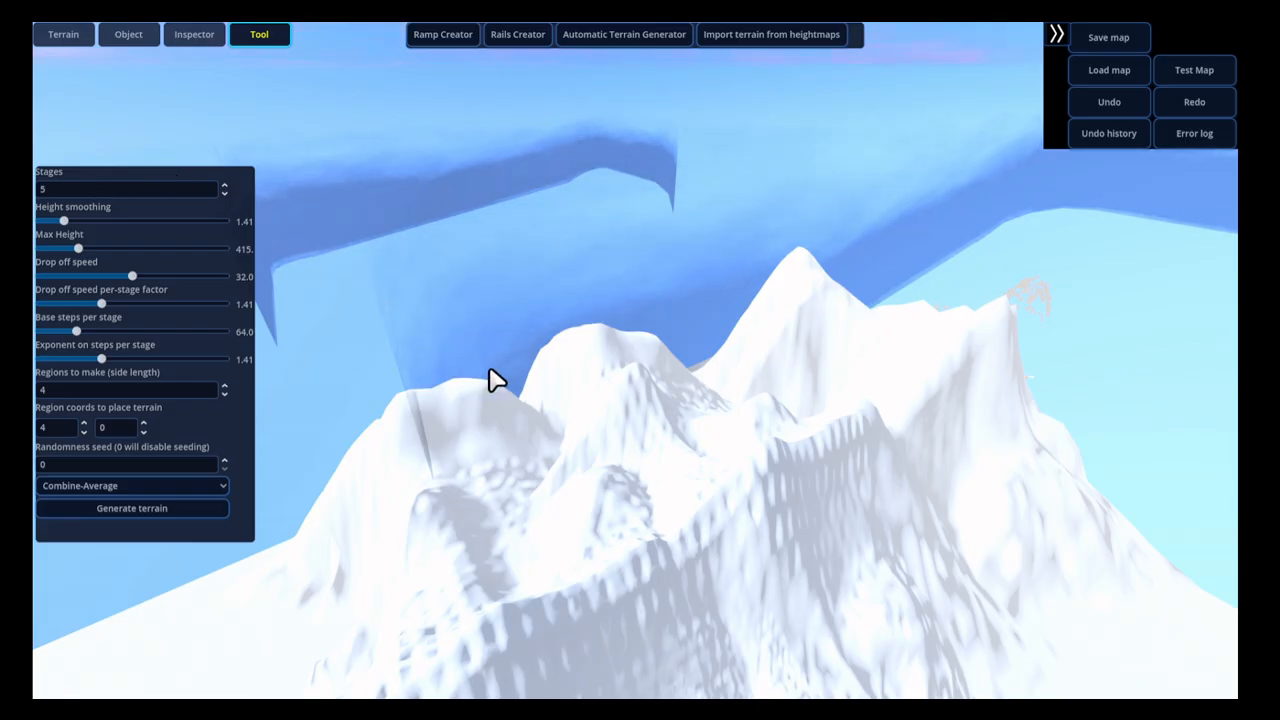
middle_click_drag(491, 378, 700, 376)
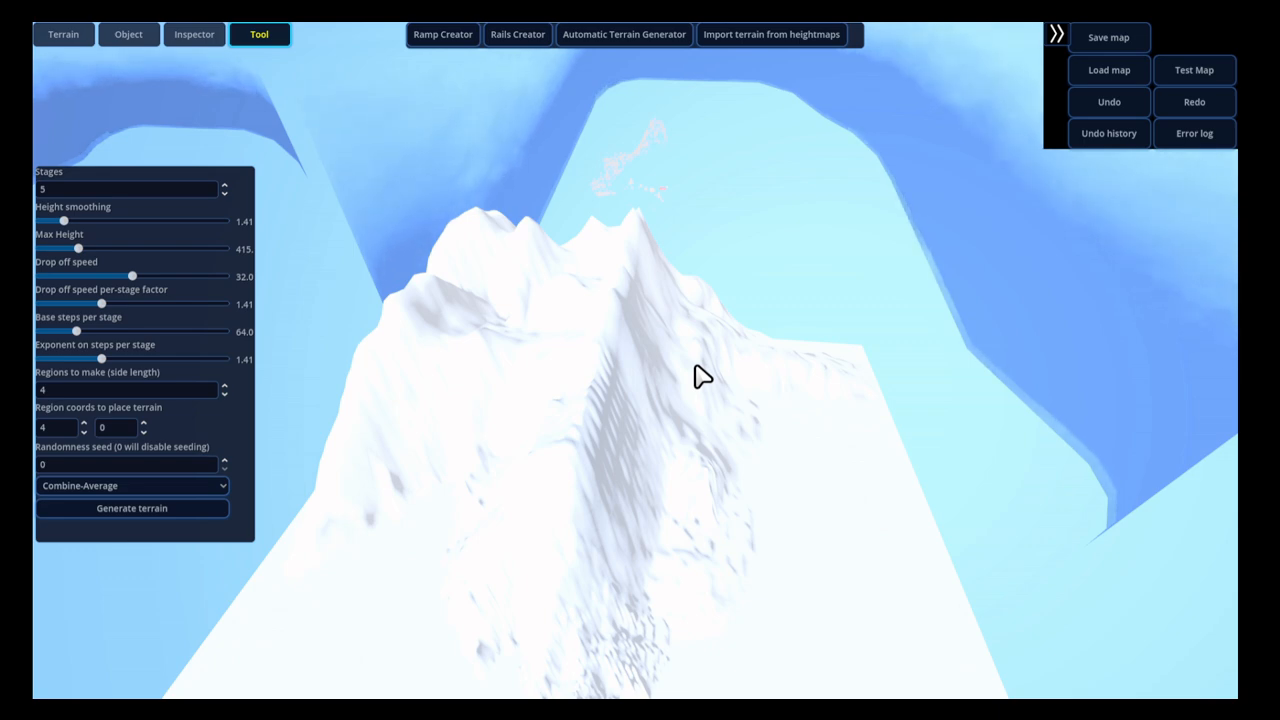
key("w")
middle_click_drag(671, 483, 662, 422)
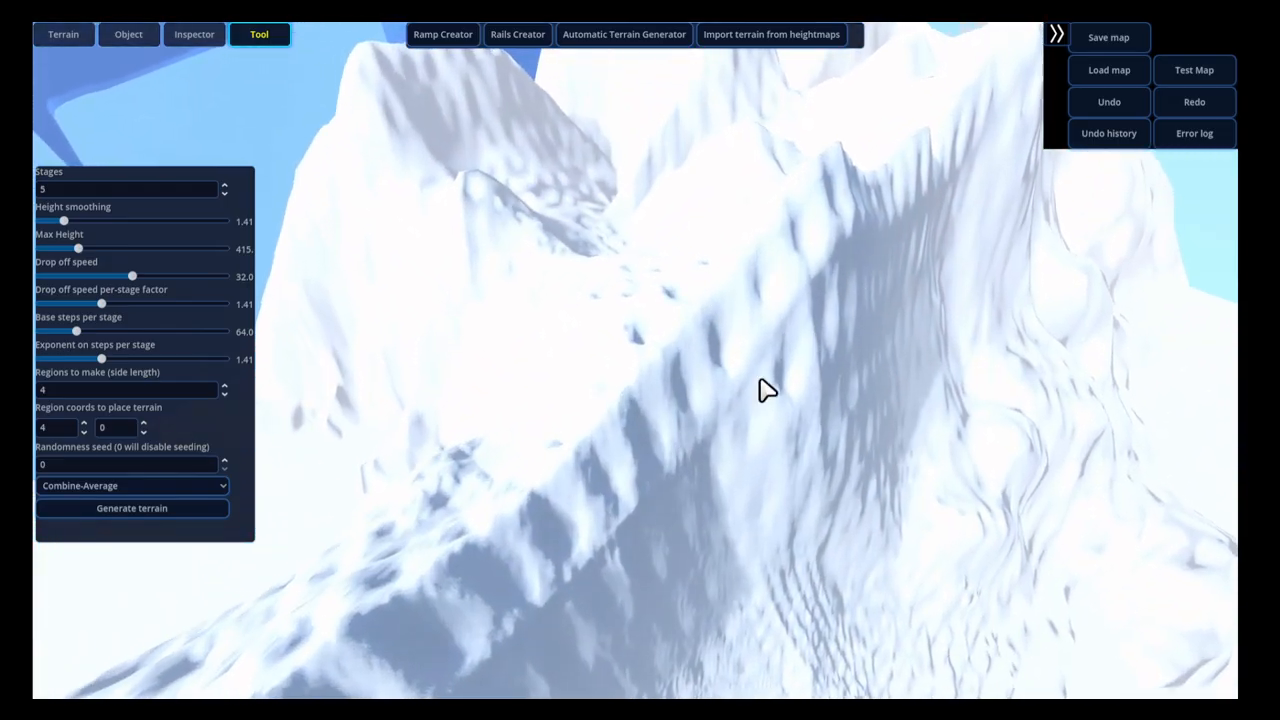
key("w")
mouse_move(760, 380)
middle_mouse_down()
mouse_move(723, 406)
mouse_move(627, 404)
mouse_move(723, 429)
mouse_move(794, 415)
mouse_move(780, 416)
middle_mouse_up()
key("s")
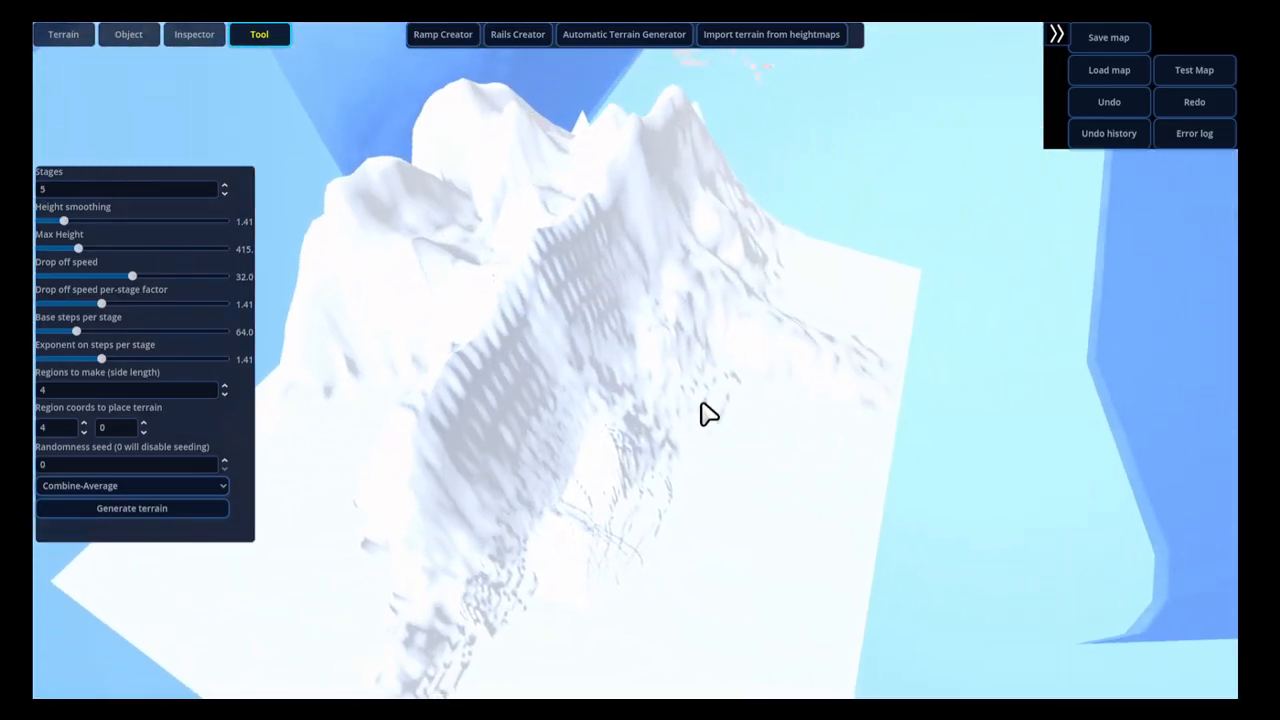
Generate a 7-stage terrain at region coords 9, 0 in Replace terrain mode
left_click(224, 184)
left_click(224, 184)
left_click(150, 486)
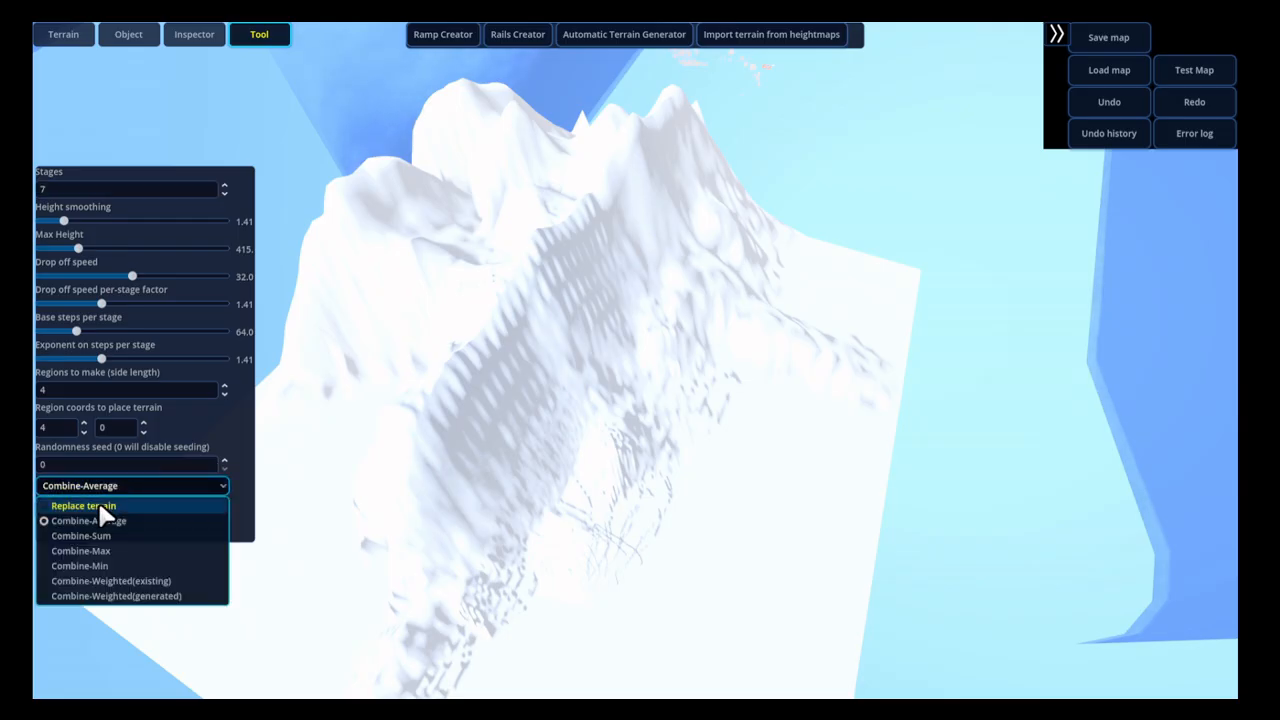
left_click(123, 505)
left_click(82, 422)
left_click(82, 422)
left_click(82, 422)
left_click(82, 422)
left_click(82, 422)
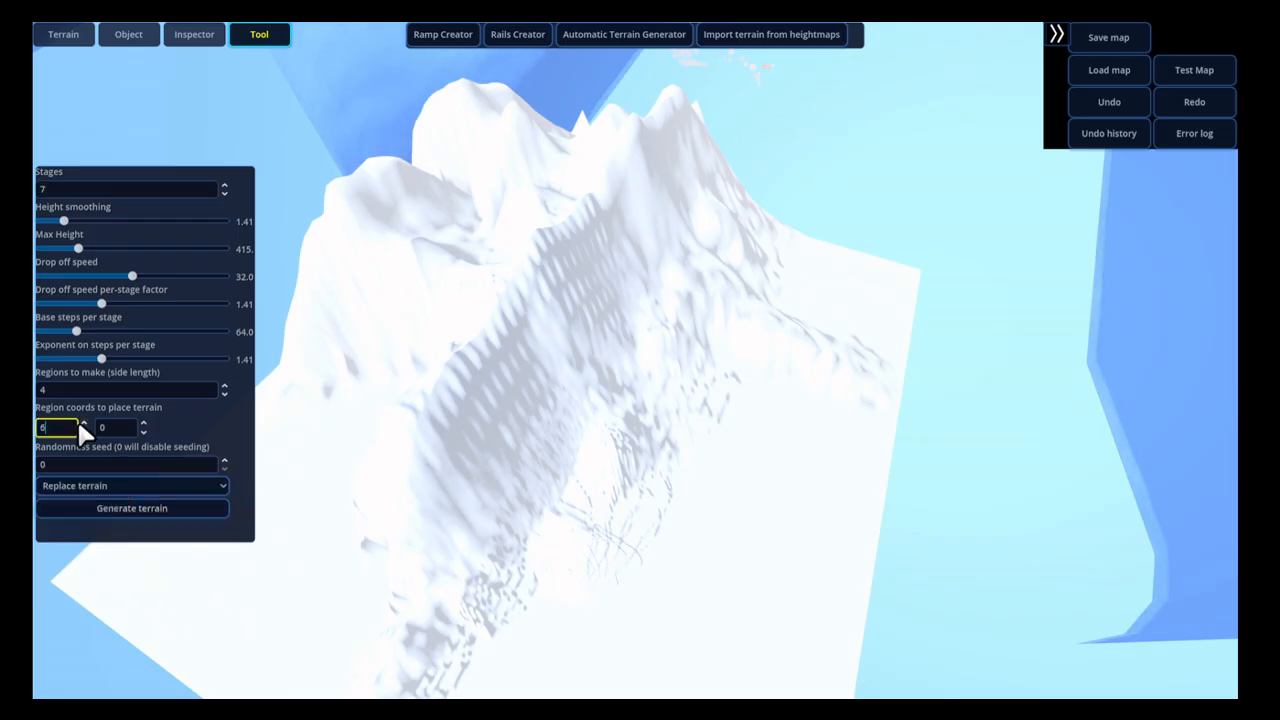
left_click(109, 502)
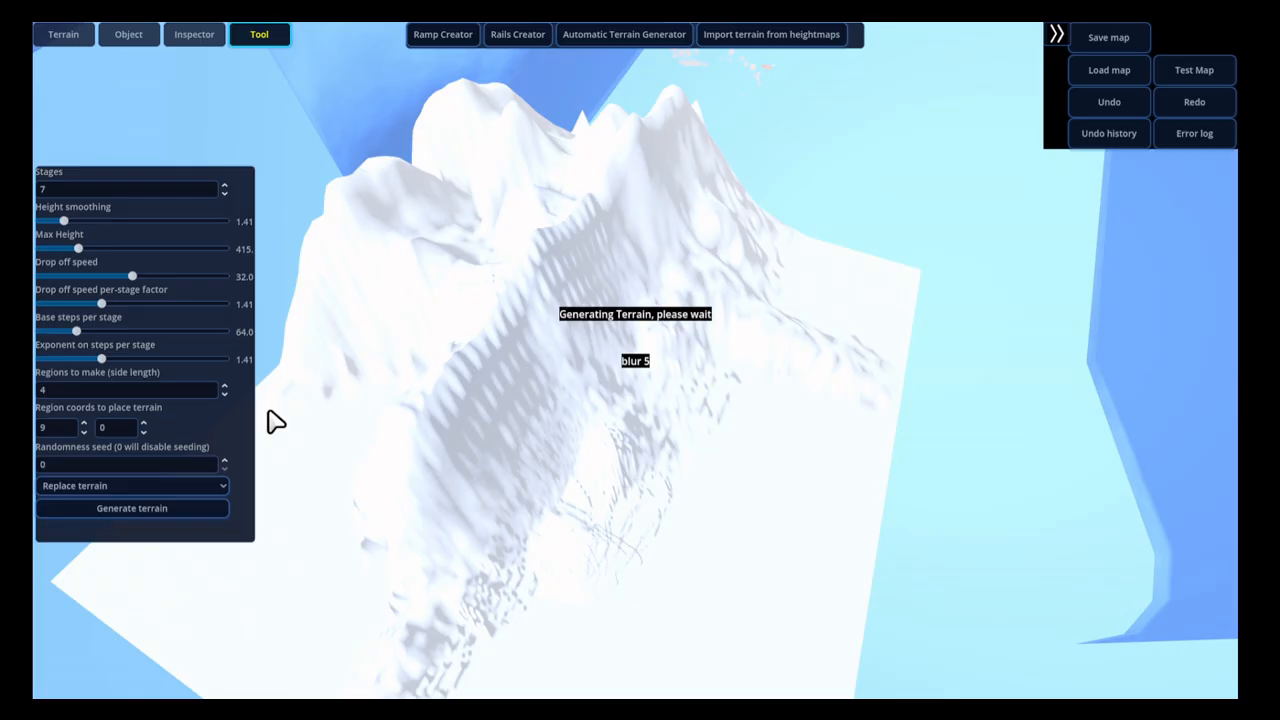
Inspect the 7-stage terrain and set the number of stages to 5
middle_click_drag(532, 418, 576, 214)
key("a")
key("w")
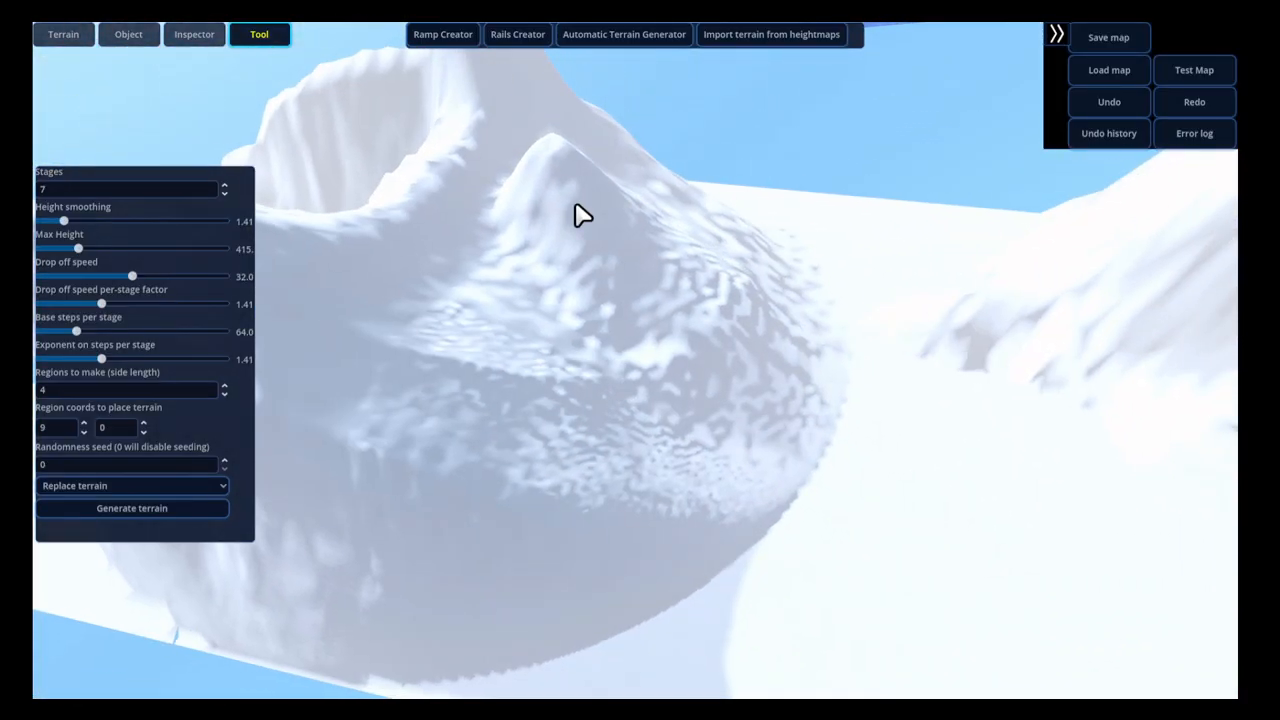
middle_click_drag(730, 433, 245, 235)
left_click(227, 192)
left_click(227, 192)
Examine the generated mountain's ridges and slopes from several angles
type("ed")
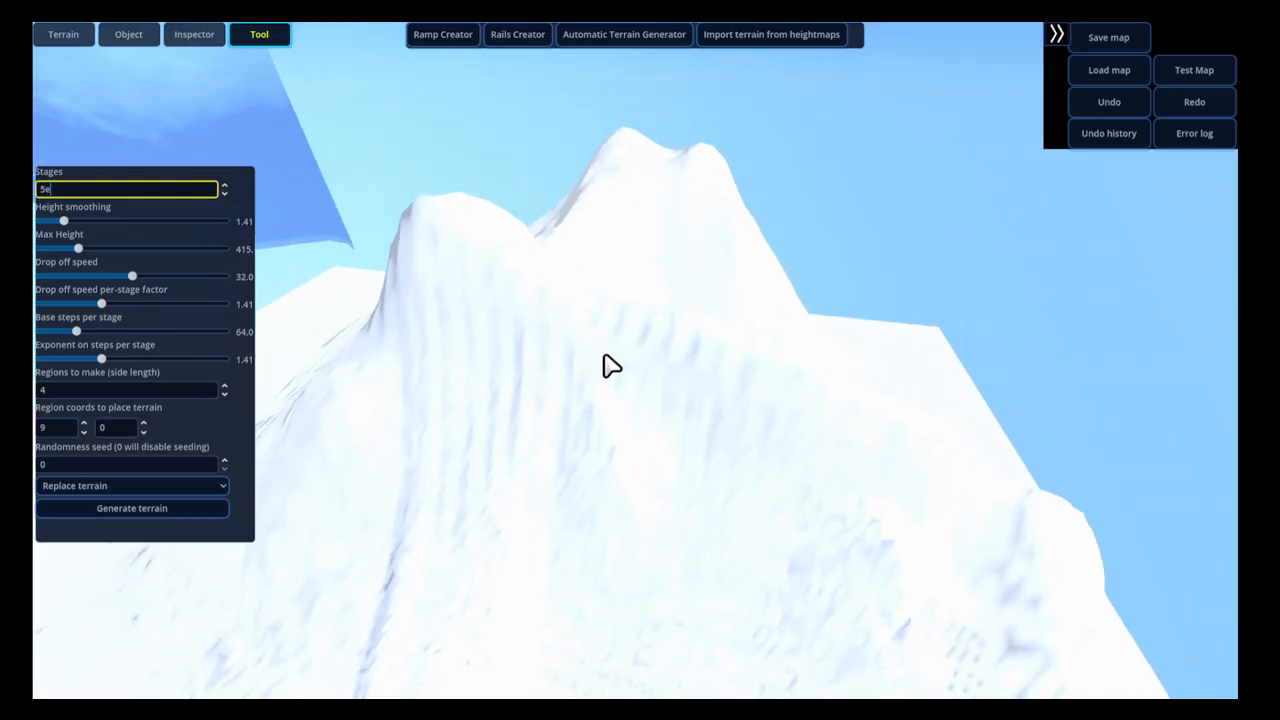
type("aweeeeeeeeeeeeeeeeeeeeeeeeeeeee")
middle_click_drag(602, 356, 609, 420)
type("eeeeeeeeeeeeeeeaaaaaaae")
type("weeeeee")
type("eeeeeeed")
type("s")
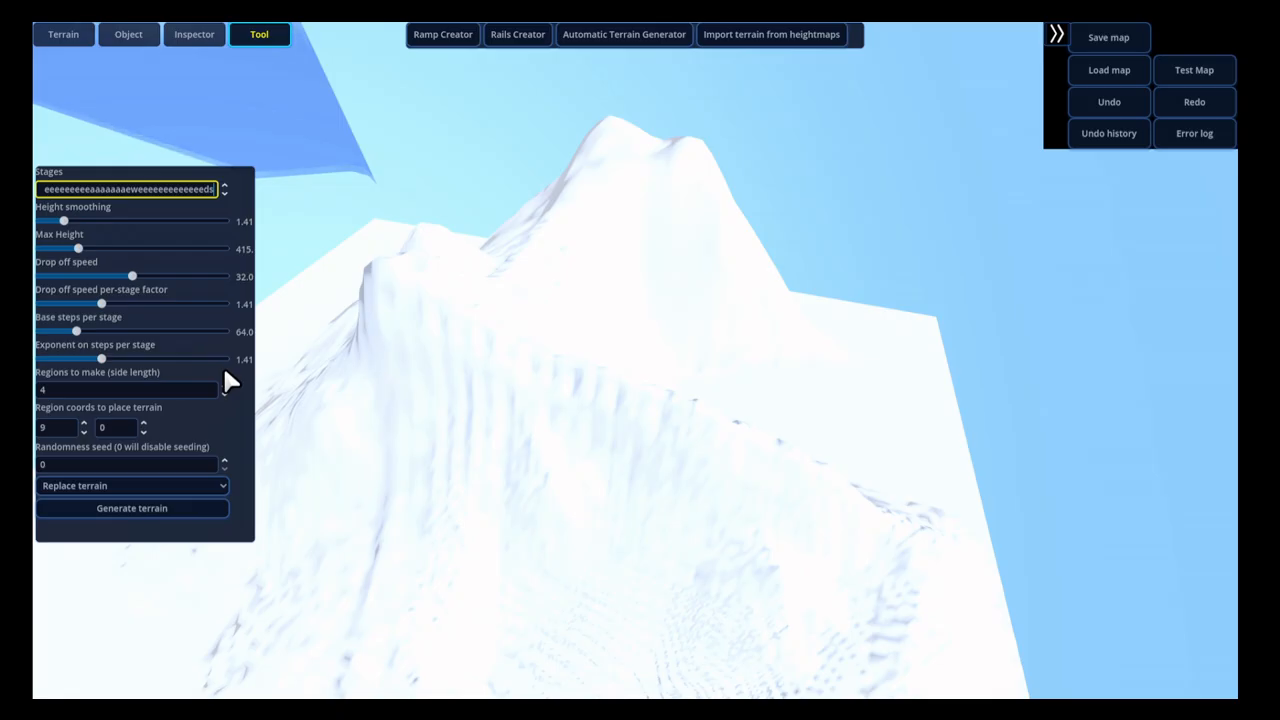
type("eds")
mouse_move(781, 484)
right_mouse_down()
mouse_move(753, 477)
mouse_move(765, 503)
right_mouse_up()
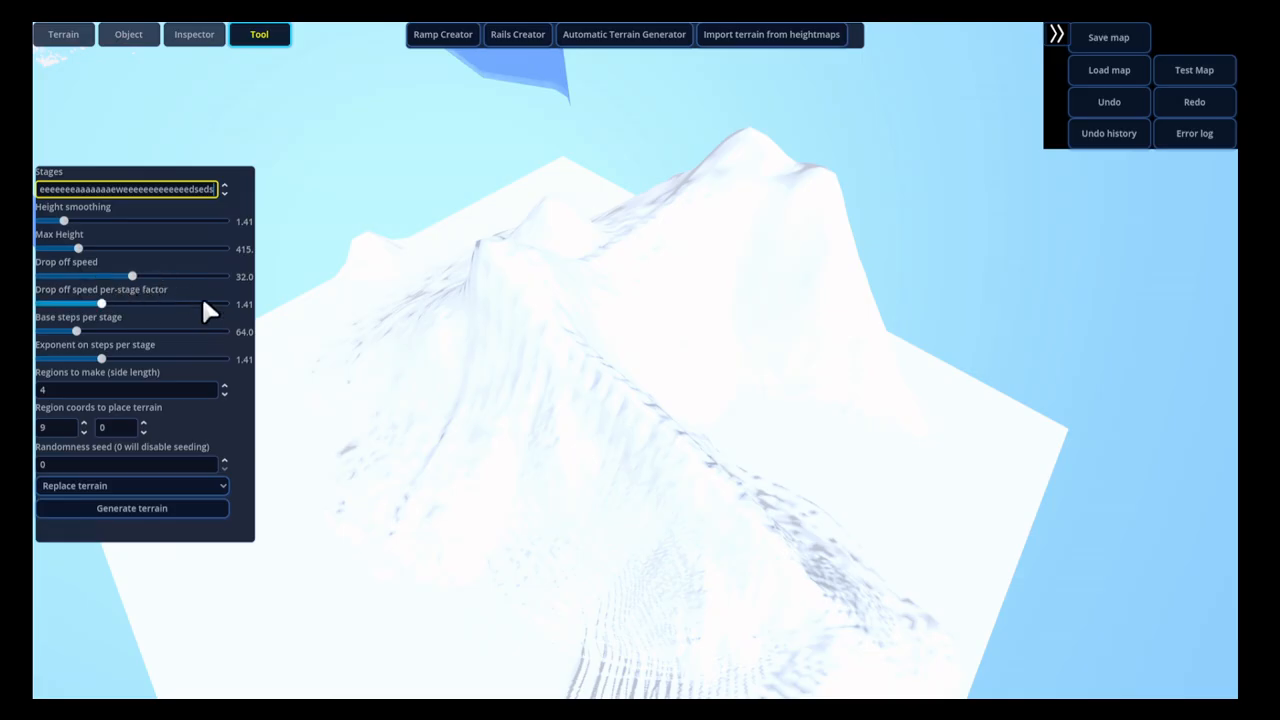
right_click_drag(473, 322, 490, 323)
type("a")
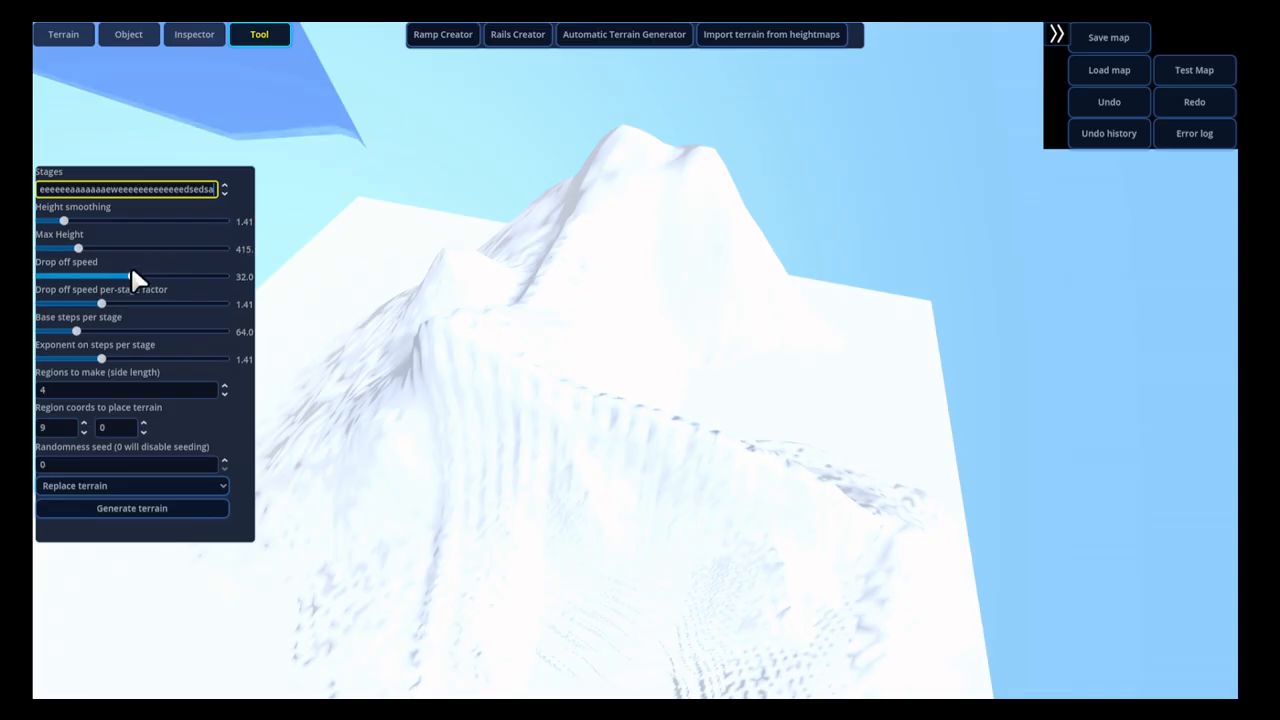
Set the drop off speed to 39, the drop off per-stage factor to 1.58 and the max height to about 571
left_click_drag(130, 270, 110, 306)
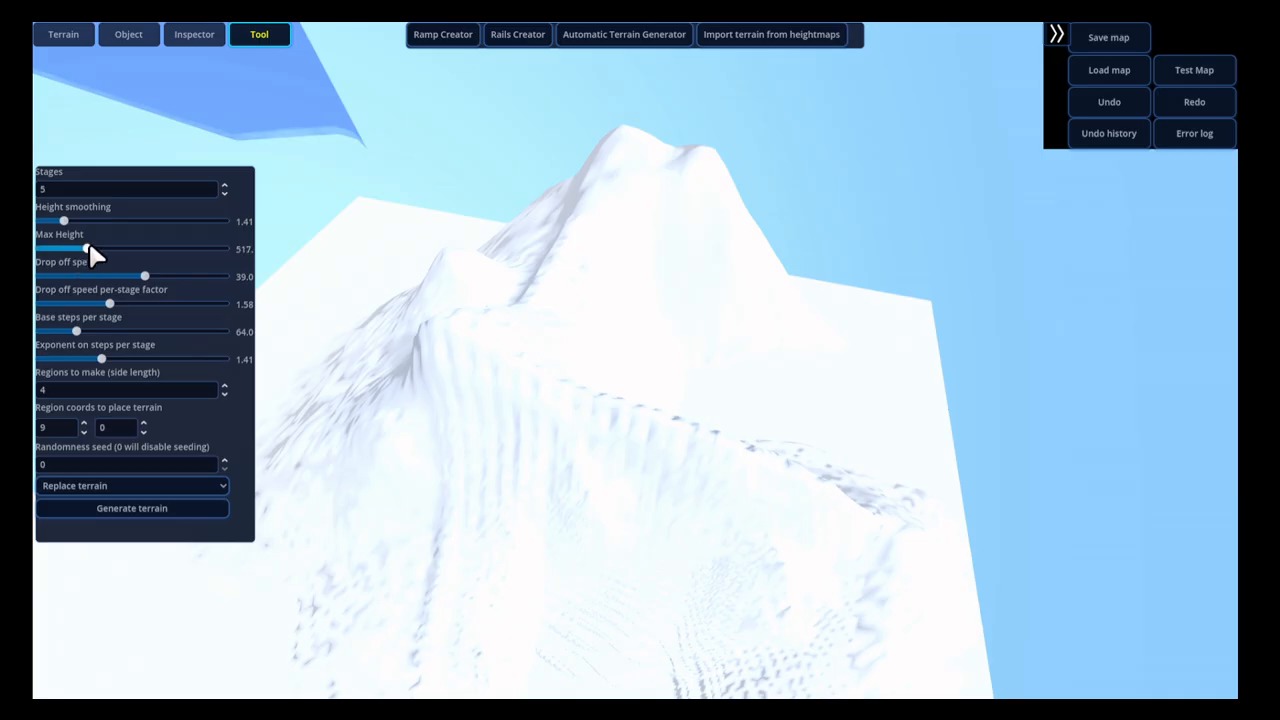
mouse_move(88, 250)
left_mouse_down()
mouse_move(157, 251)
mouse_move(92, 250)
left_mouse_up()
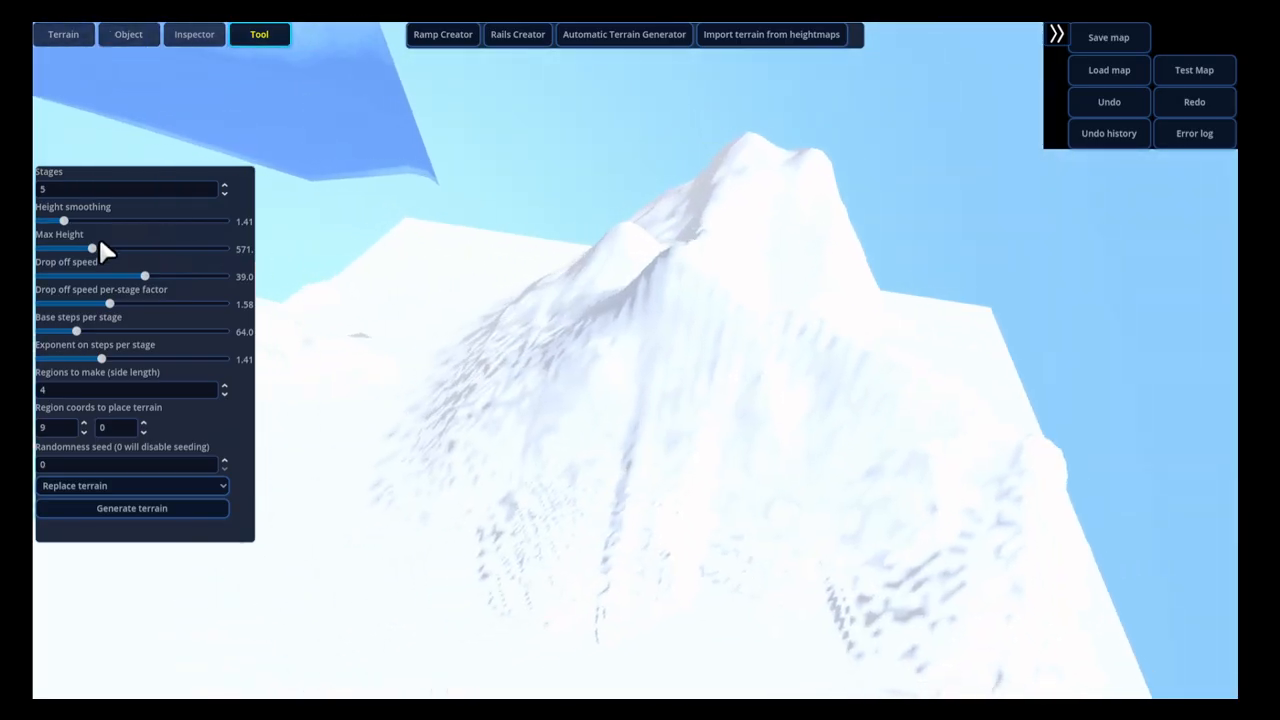
right_click_drag(549, 331, 321, 214)
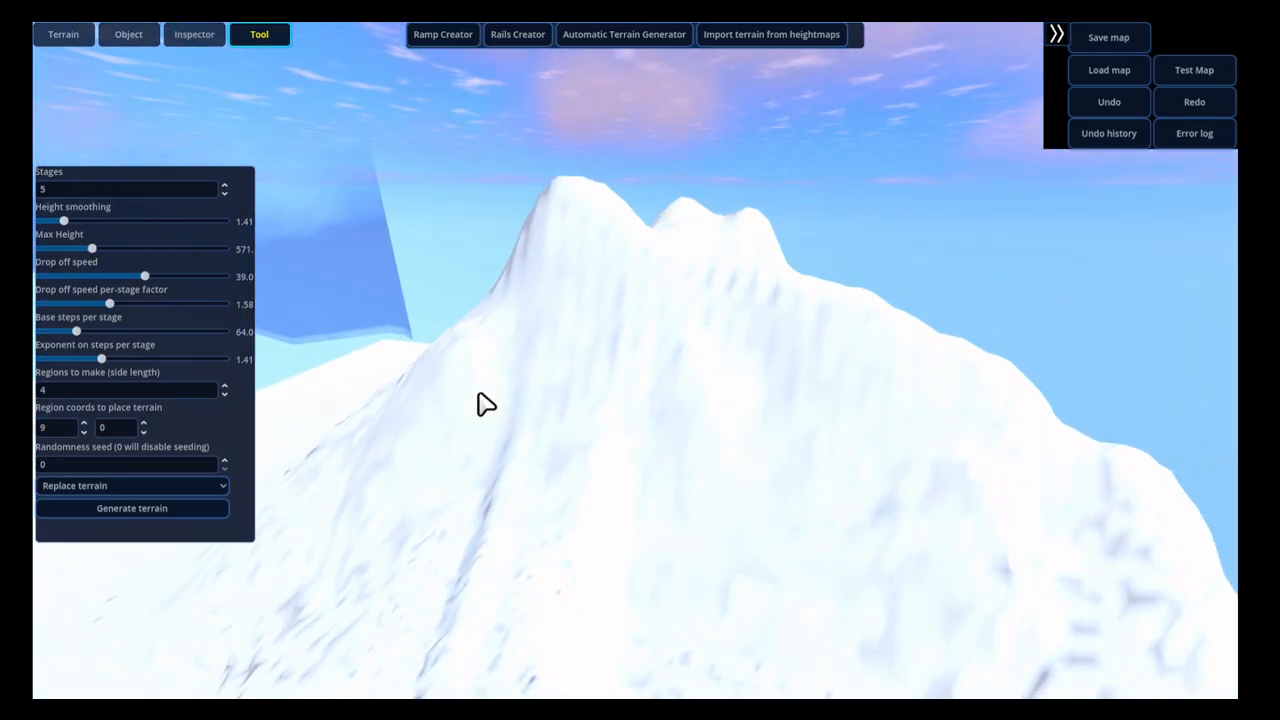
Examine the mountain's peaks, bowl and stepped lower slopes from different sides and heights
right_click_drag(480, 392, 406, 386)
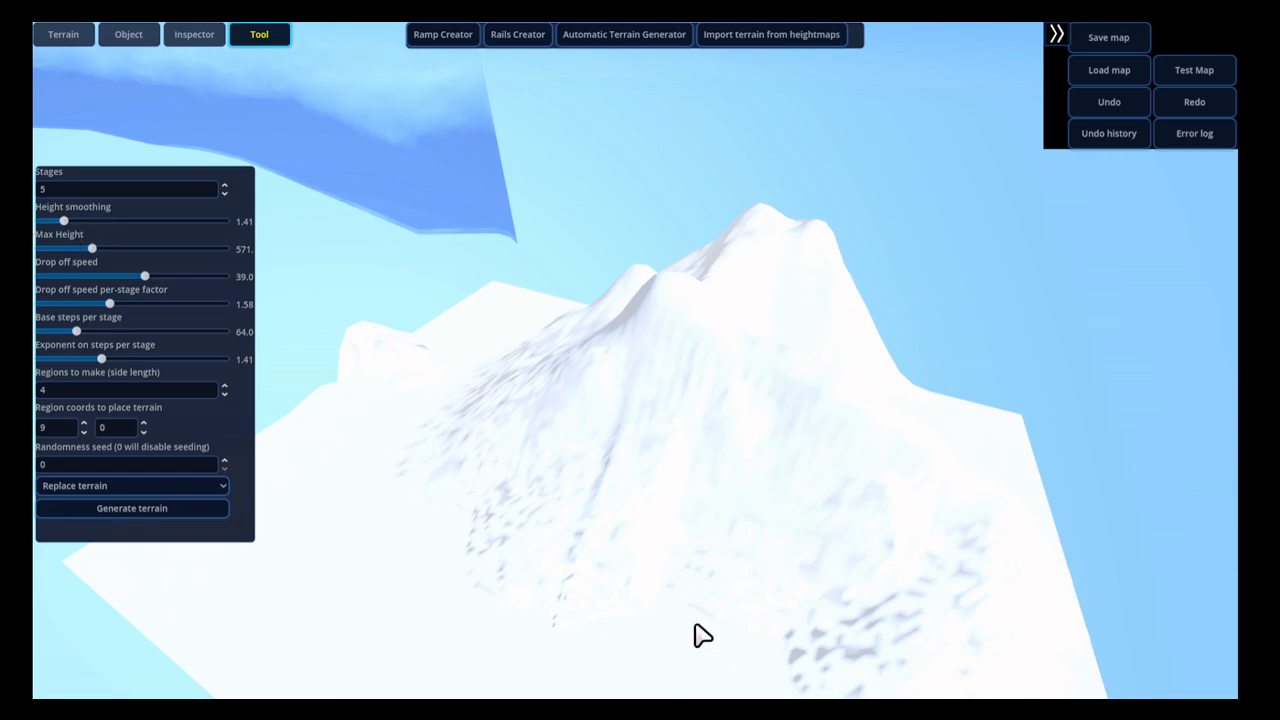
key("w")
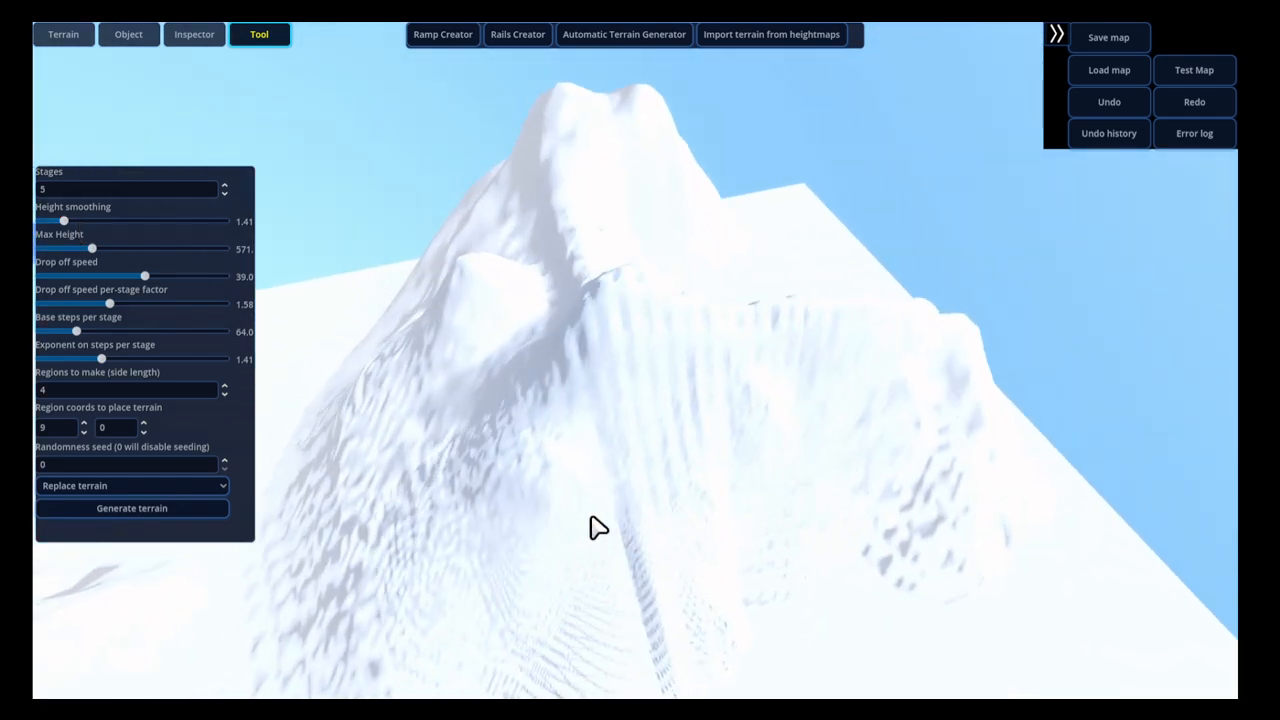
middle_click_drag(590, 517, 787, 445)
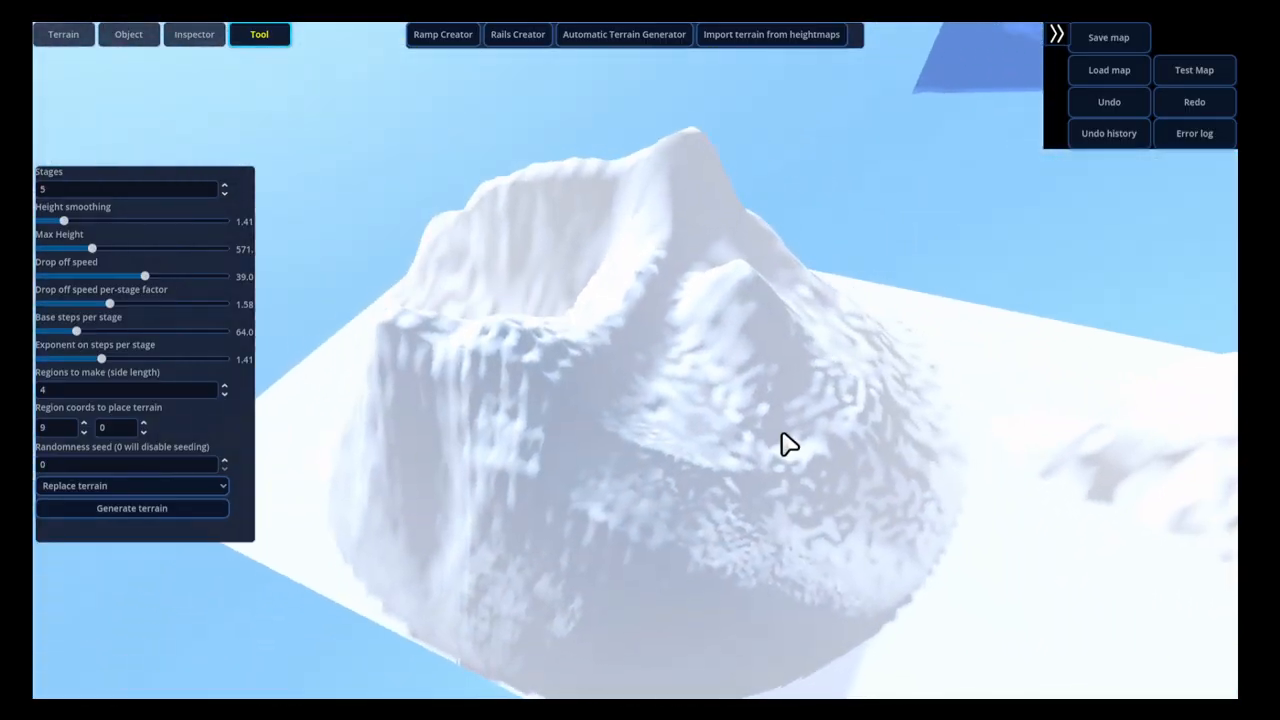
middle_click_drag(700, 443, 757, 317)
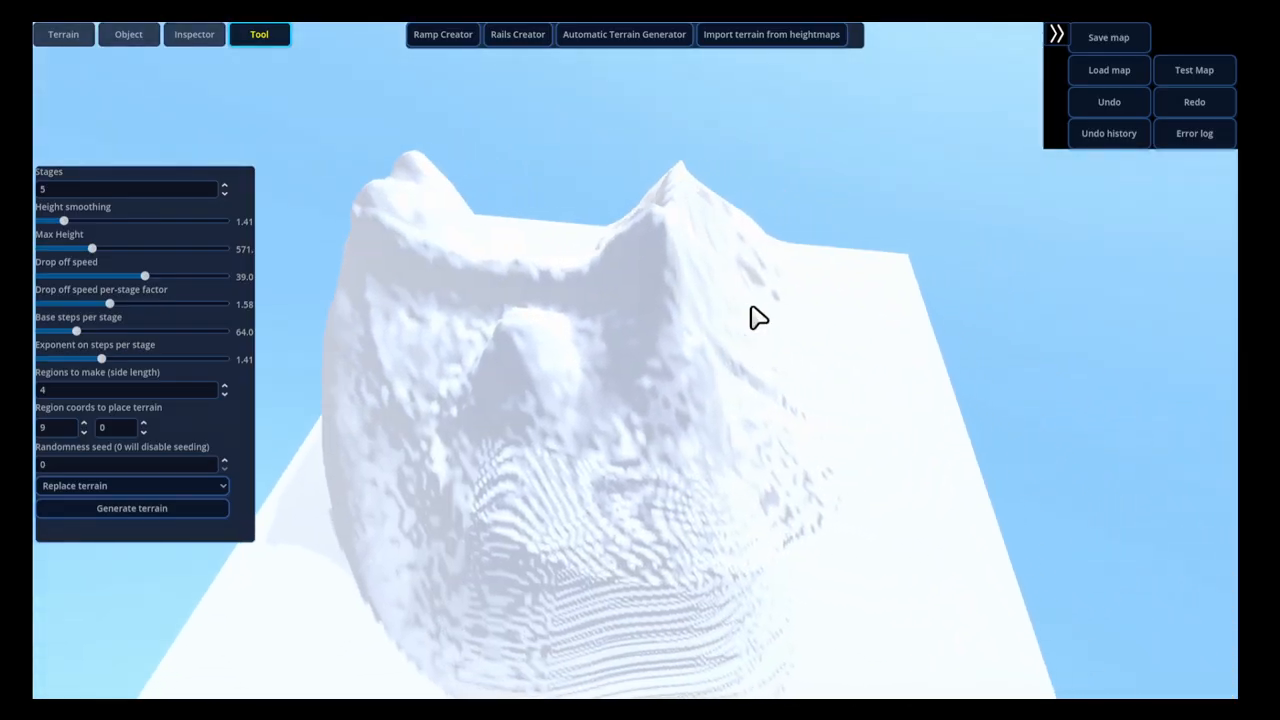
middle_click_drag(508, 324, 441, 326)
key("d")
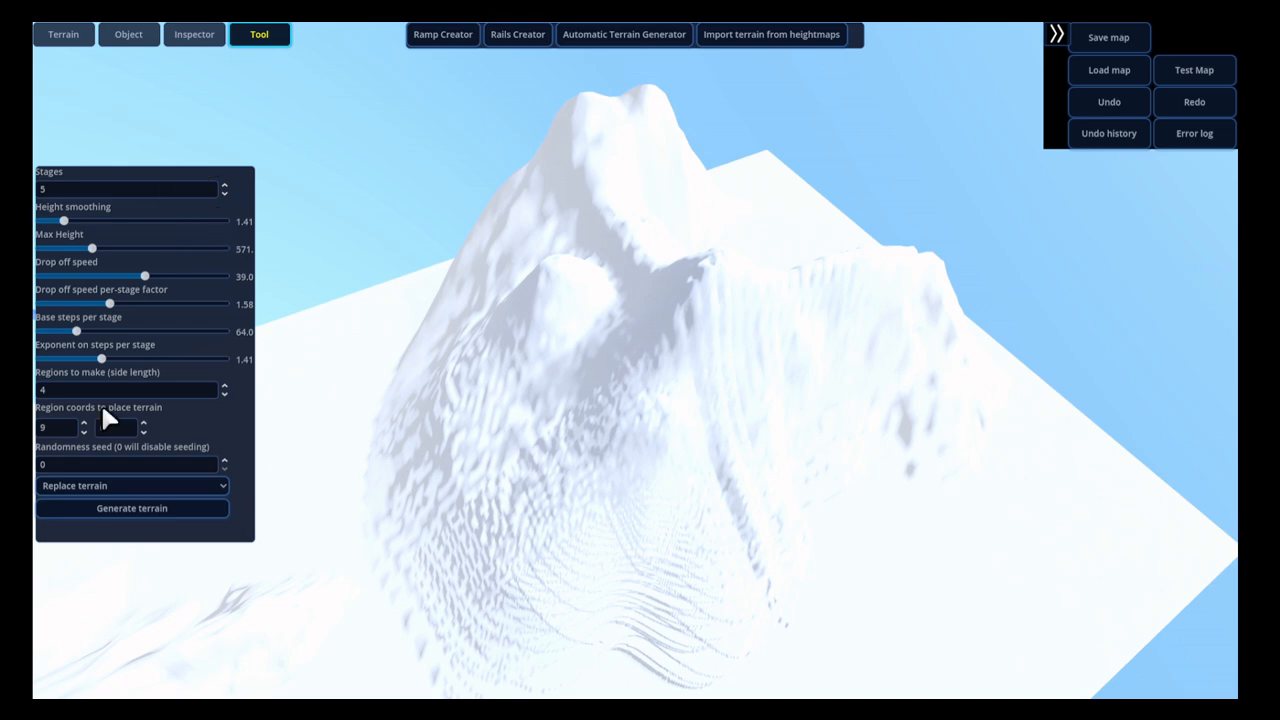
middle_click_drag(410, 352, 715, 623)
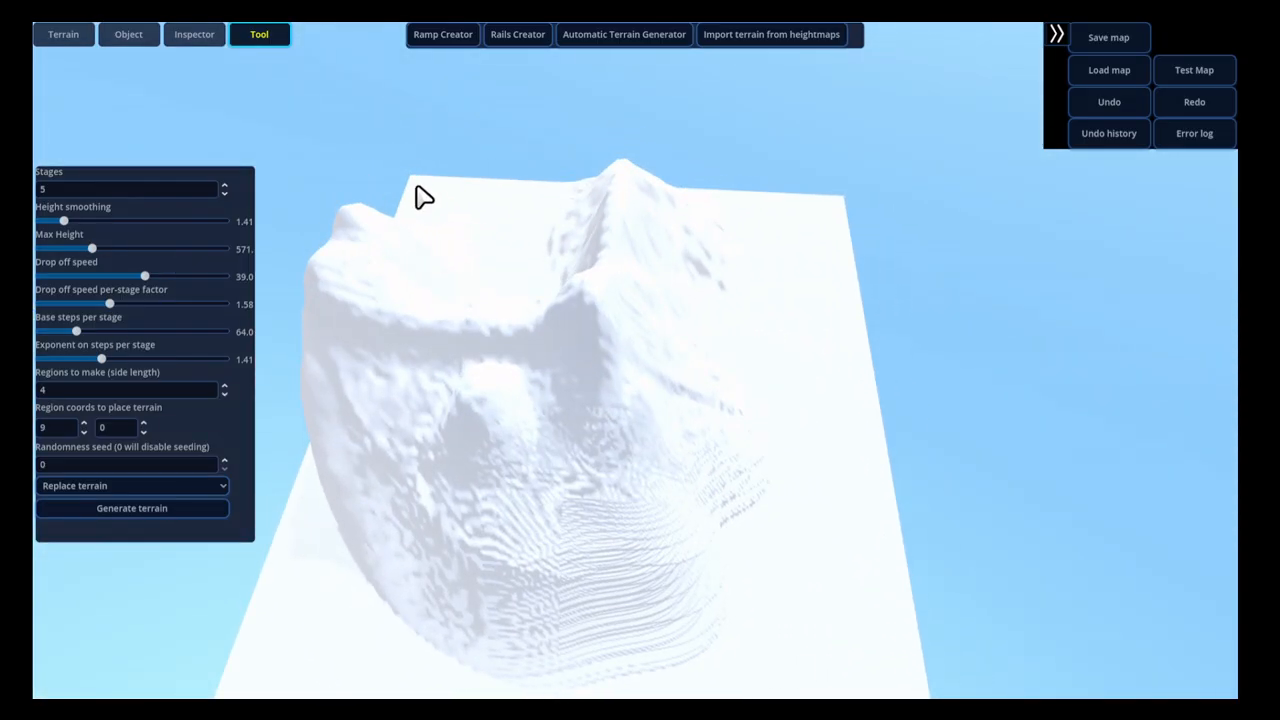
Set the regions side length to 8 and generate the terrain in Replace terrain mode
left_click(225, 385)
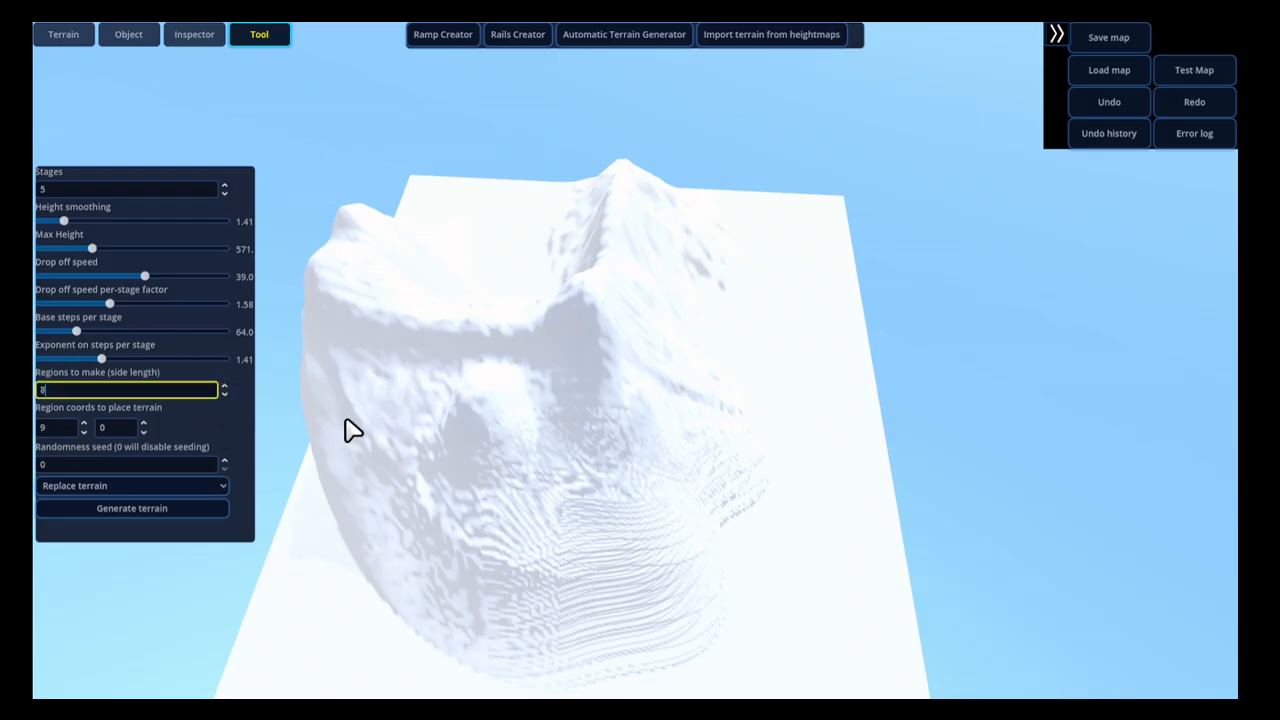
left_click(153, 505)
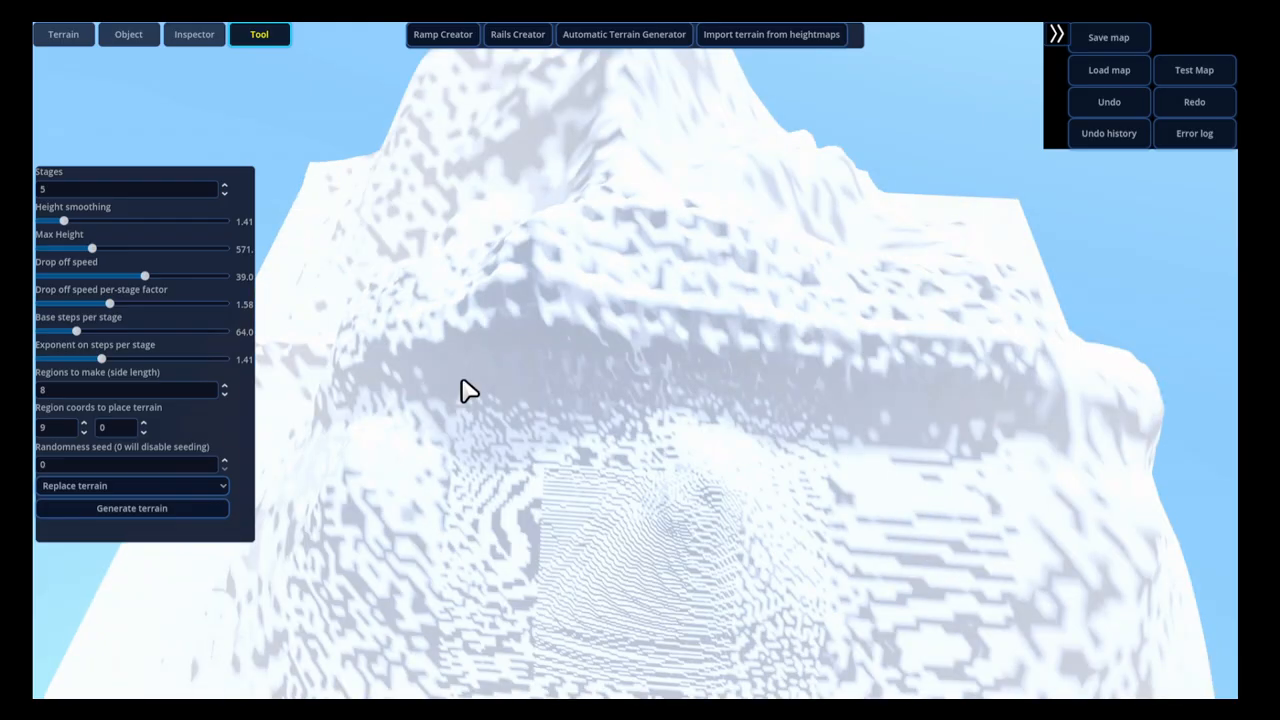
key("w")
right_click_drag(528, 348, 400, 310)
Switch to terrain sculpting, pick a terrain-shaping tool, reduce the brush size to under half and raise the brush strength to maximum
left_click(88, 36)
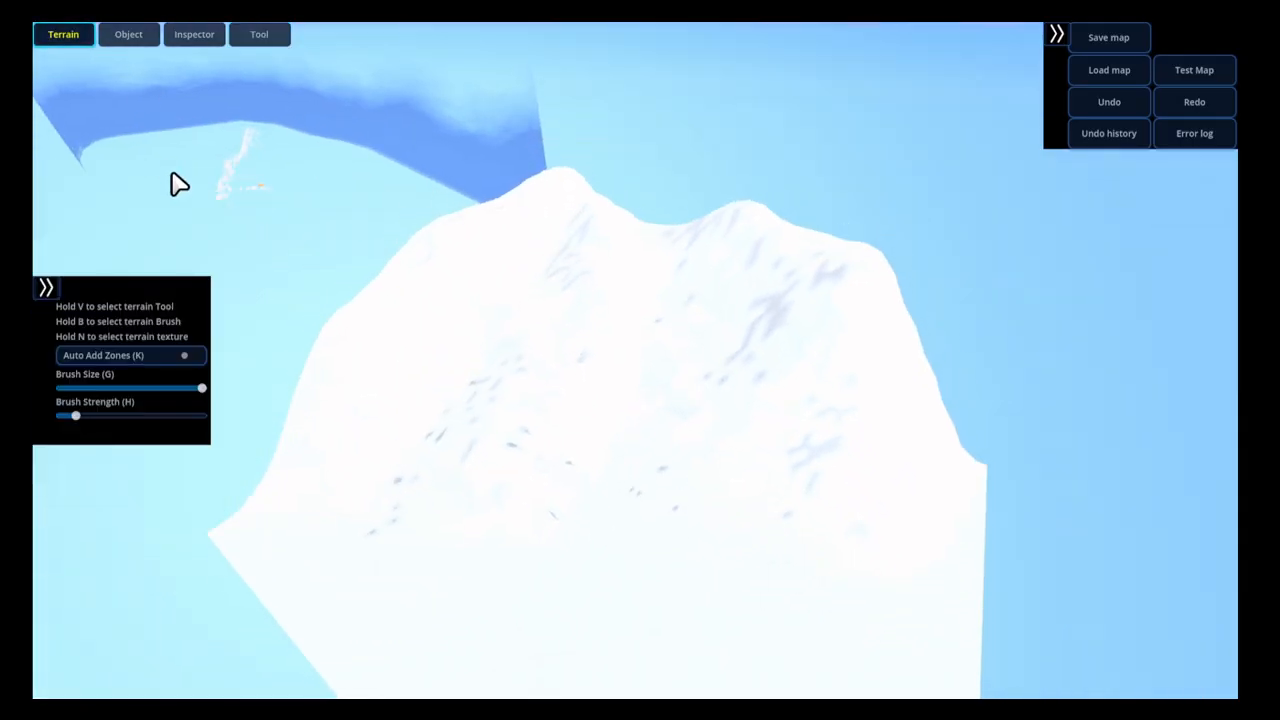
key("v")
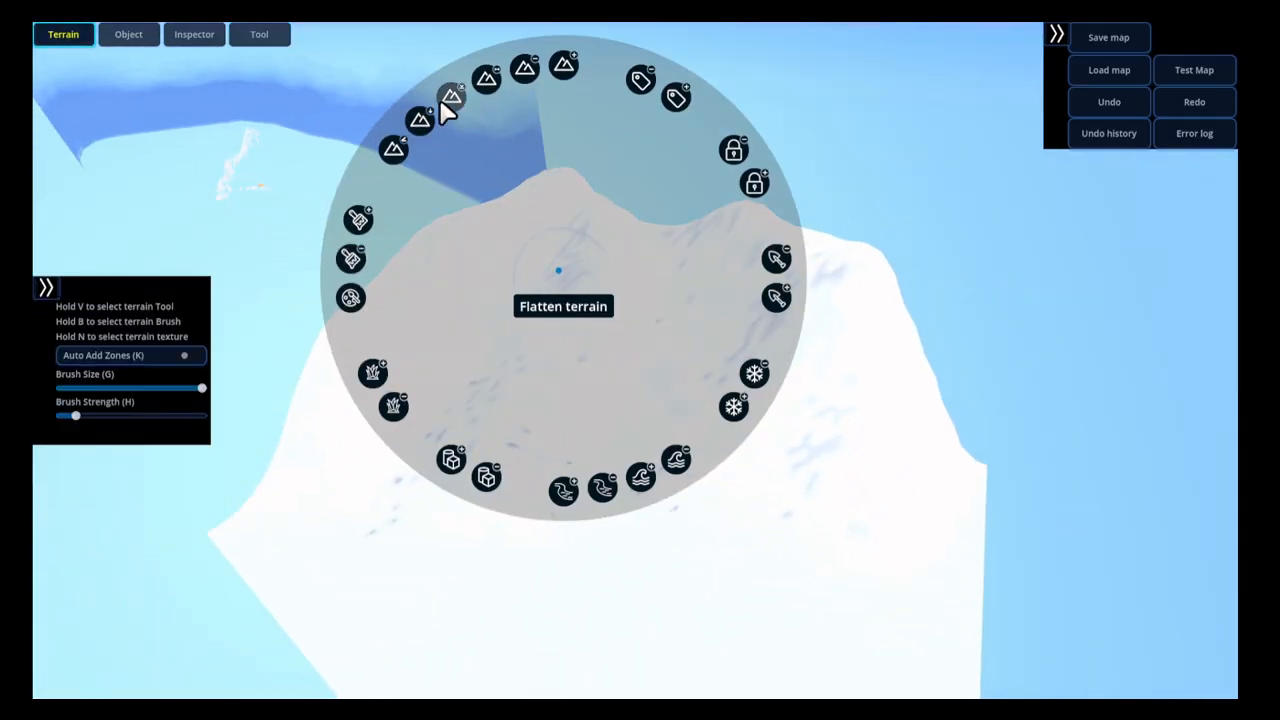
key("g")
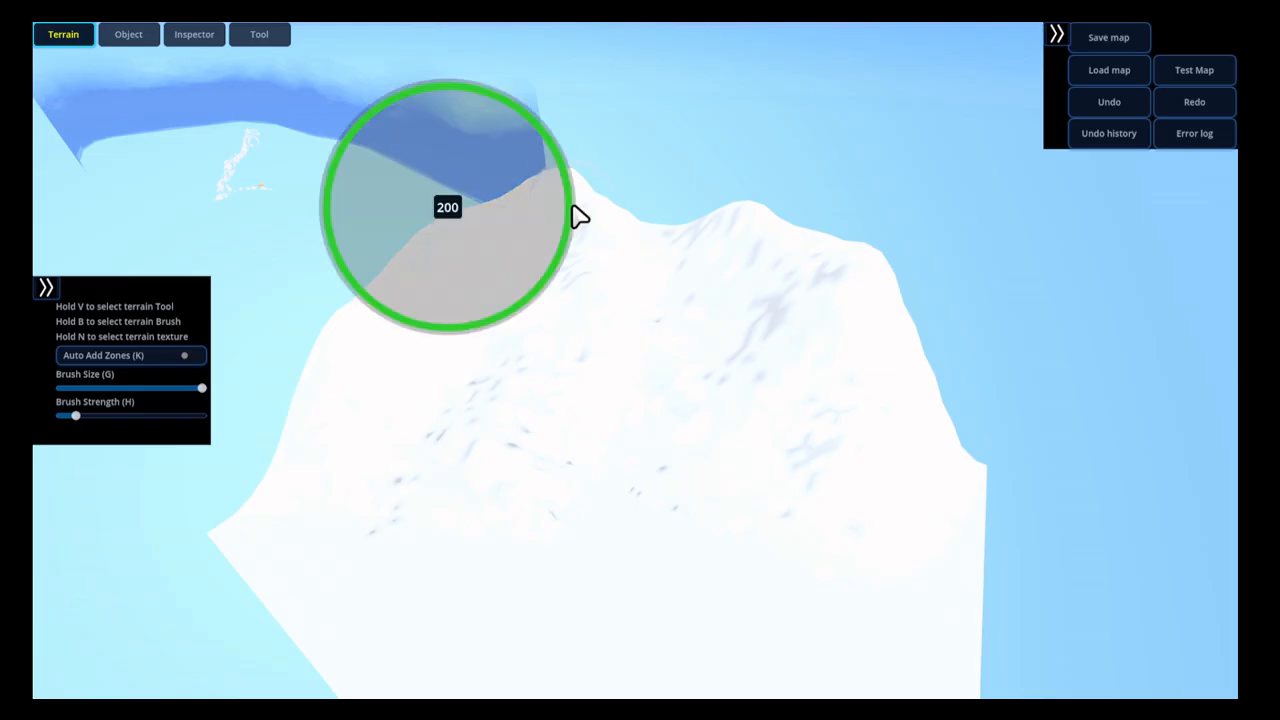
left_click(494, 214)
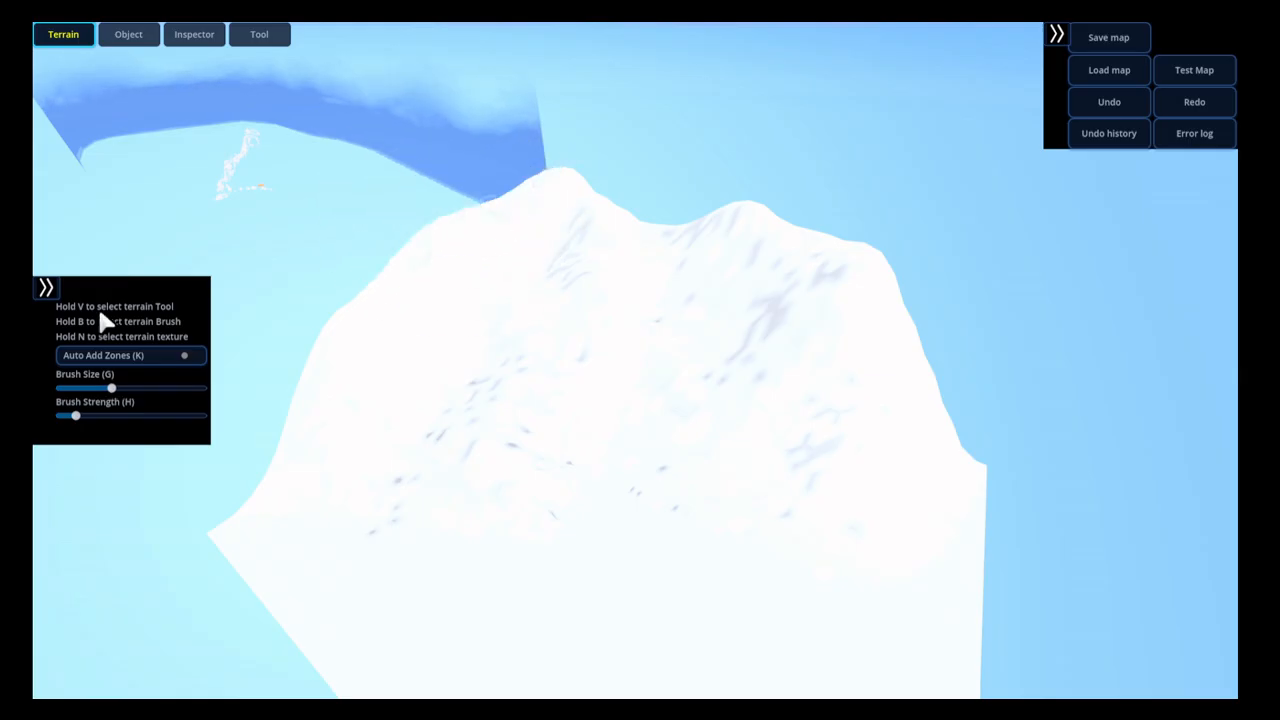
key("w")
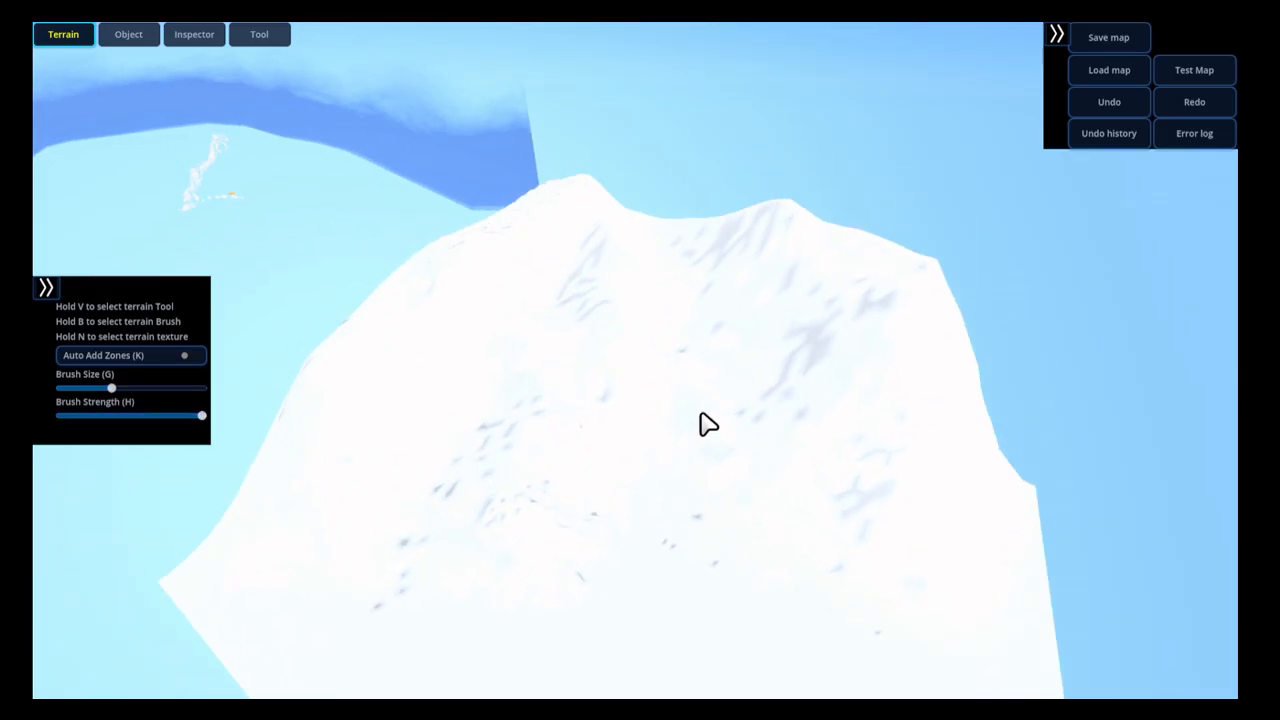
Brush a smooth strip down the rough, stepped slope of the large generated mountain
mouse_move(709, 424)
right_mouse_down()
mouse_move(788, 440)
mouse_move(723, 407)
mouse_move(720, 424)
right_mouse_up()
left_click_drag(673, 381, 657, 548)
mouse_move(660, 415)
left_mouse_down()
mouse_move(680, 317)
mouse_move(693, 468)
left_mouse_up()
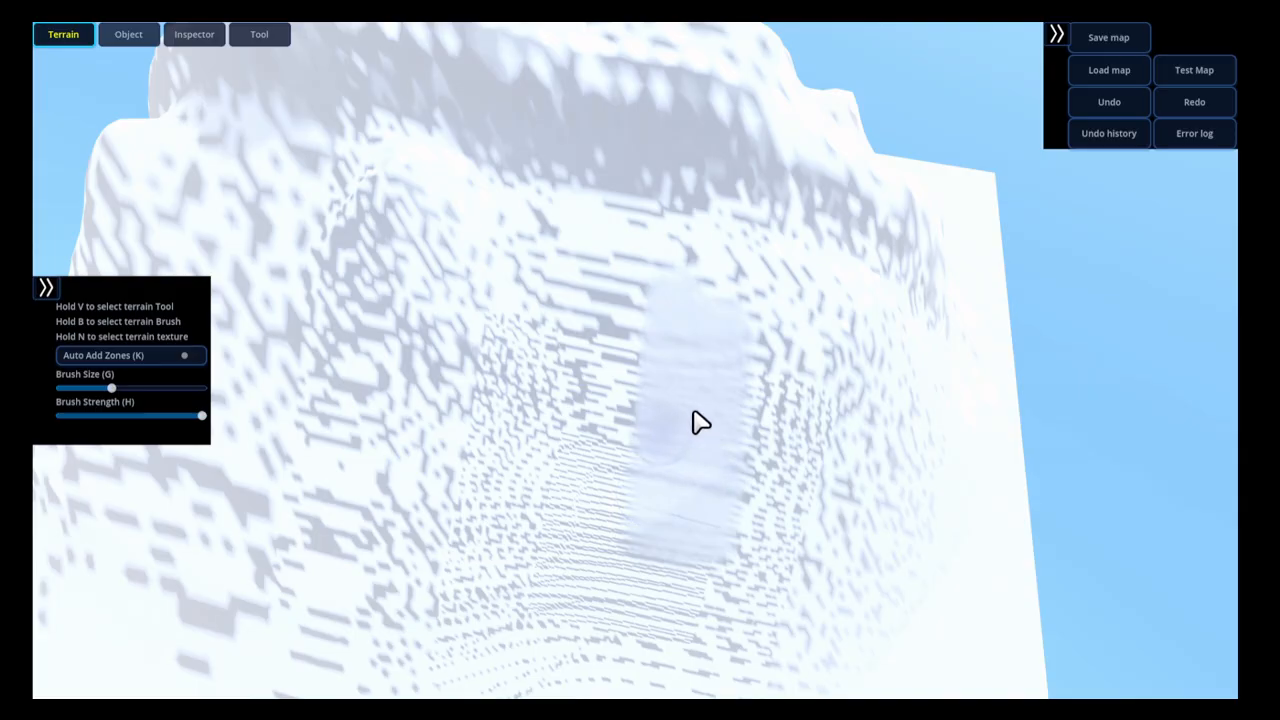
mouse_move(668, 331)
right_mouse_down()
mouse_move(723, 367)
mouse_move(811, 356)
mouse_move(920, 314)
mouse_move(811, 389)
mouse_move(634, 333)
mouse_move(669, 351)
mouse_move(649, 351)
mouse_move(663, 369)
mouse_move(612, 369)
mouse_move(477, 426)
mouse_move(511, 394)
mouse_move(686, 371)
mouse_move(769, 534)
mouse_move(726, 544)
mouse_move(727, 560)
mouse_move(578, 526)
mouse_move(777, 526)
mouse_move(721, 547)
right_mouse_up()
key("w")
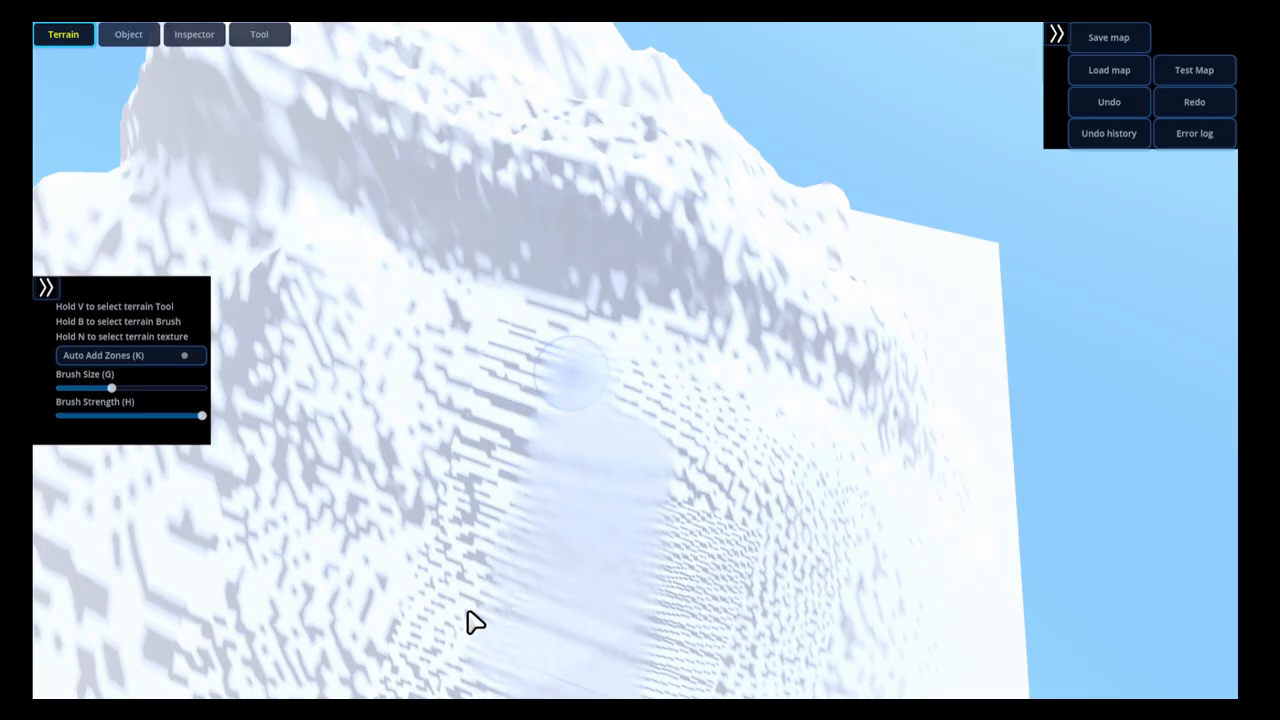
Examine the peaks, valleys, cliff edges and ridges of the generated mountains up close
right_click_drag(462, 548, 505, 442)
key("w")
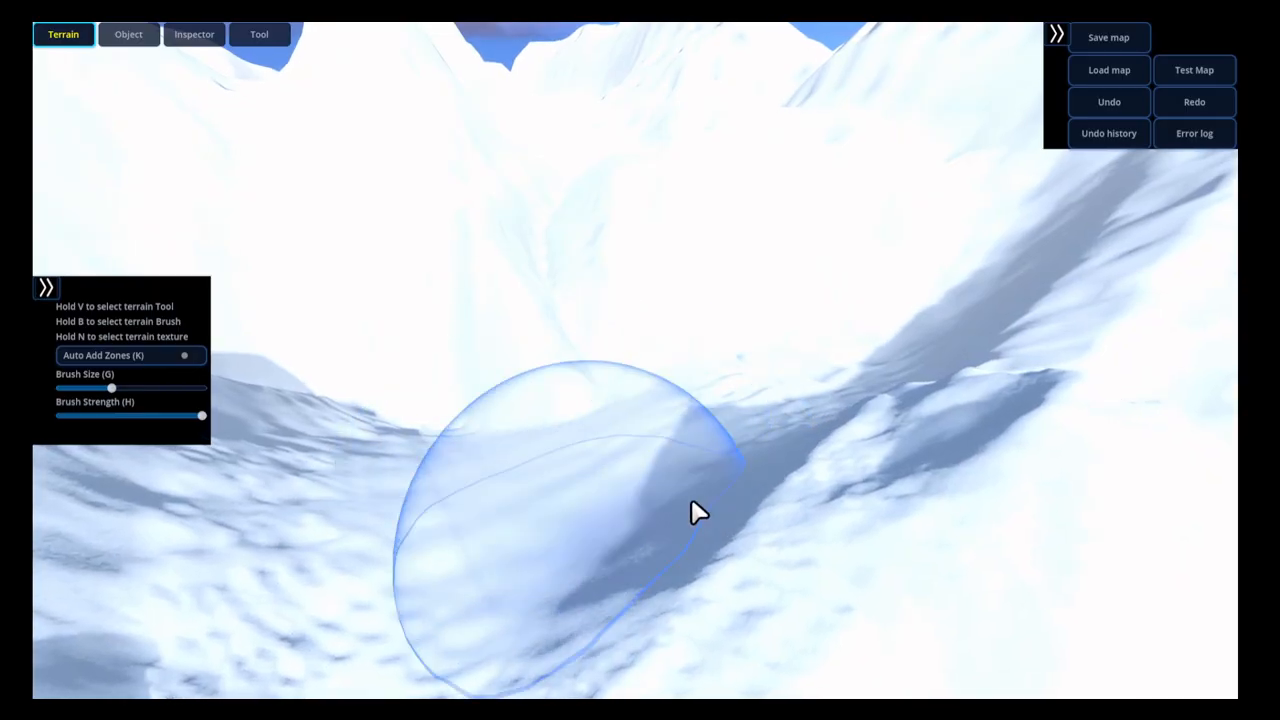
key("s")
right_click_drag(743, 403, 829, 348)
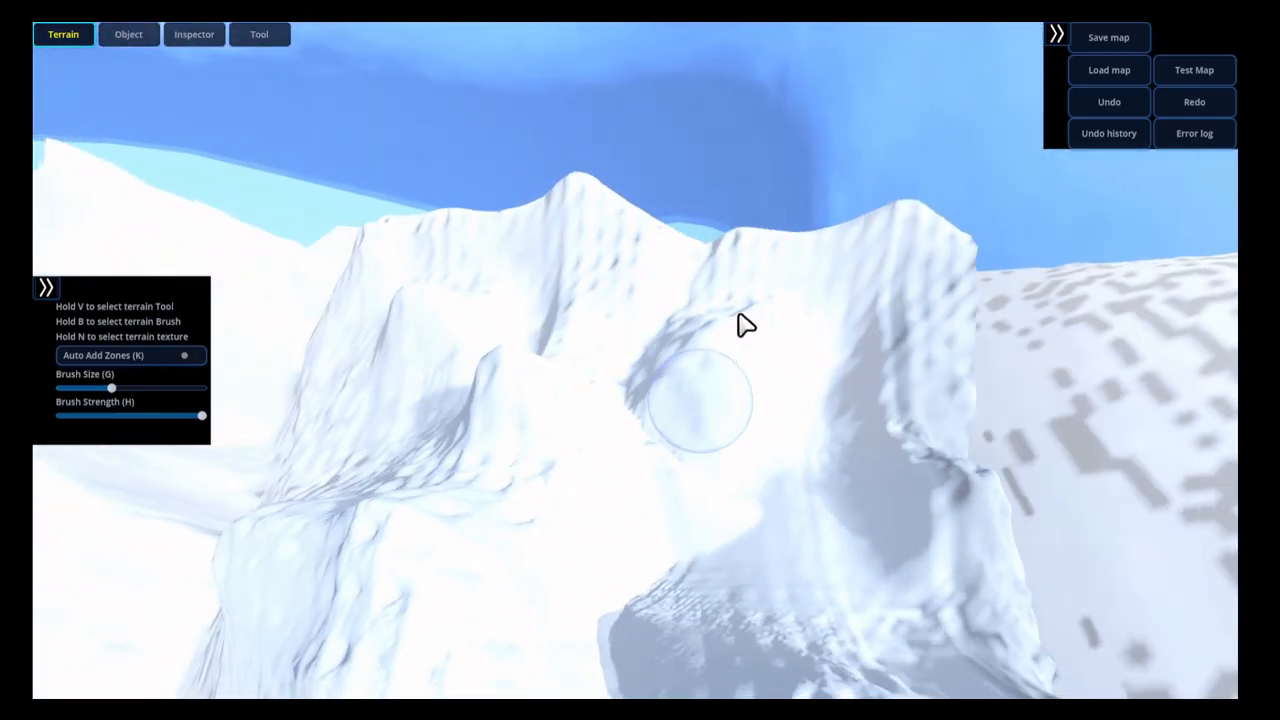
right_click_drag(685, 345, 622, 556)
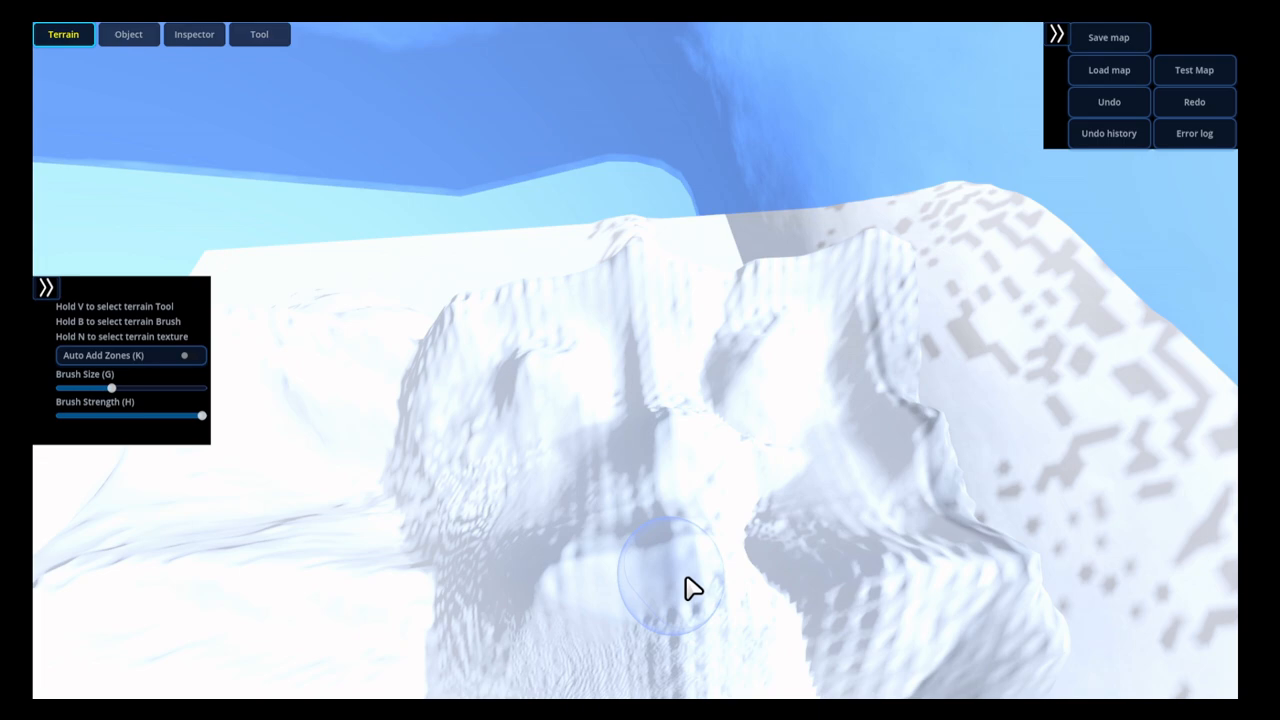
mouse_move(690, 588)
right_mouse_down()
mouse_move(789, 531)
mouse_move(682, 505)
mouse_move(743, 551)
mouse_move(643, 529)
right_mouse_up()
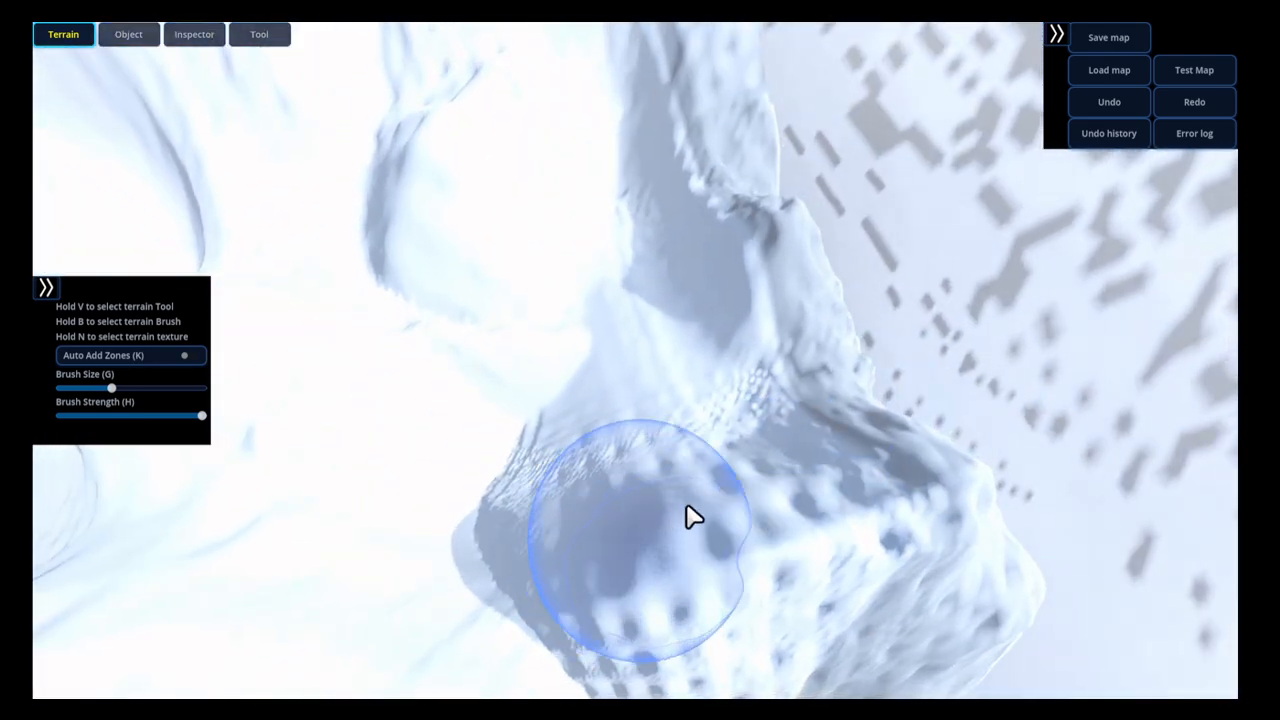
mouse_move(527, 447)
right_mouse_down()
mouse_move(623, 354)
mouse_move(574, 320)
mouse_move(554, 340)
mouse_move(435, 327)
mouse_move(526, 331)
mouse_move(500, 334)
mouse_move(503, 366)
mouse_move(614, 449)
mouse_move(601, 402)
right_mouse_up()
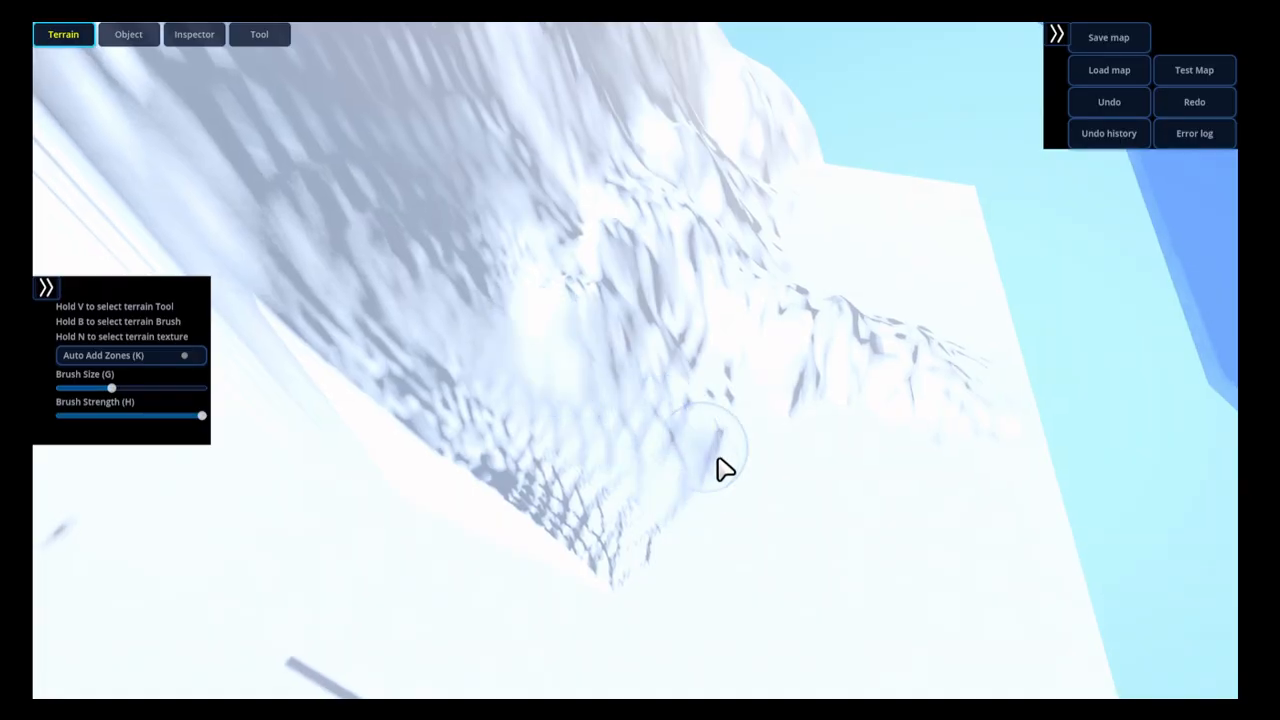
mouse_move(666, 365)
right_mouse_down()
mouse_move(709, 423)
mouse_move(794, 429)
mouse_move(813, 412)
mouse_move(694, 411)
mouse_move(666, 383)
right_mouse_up()
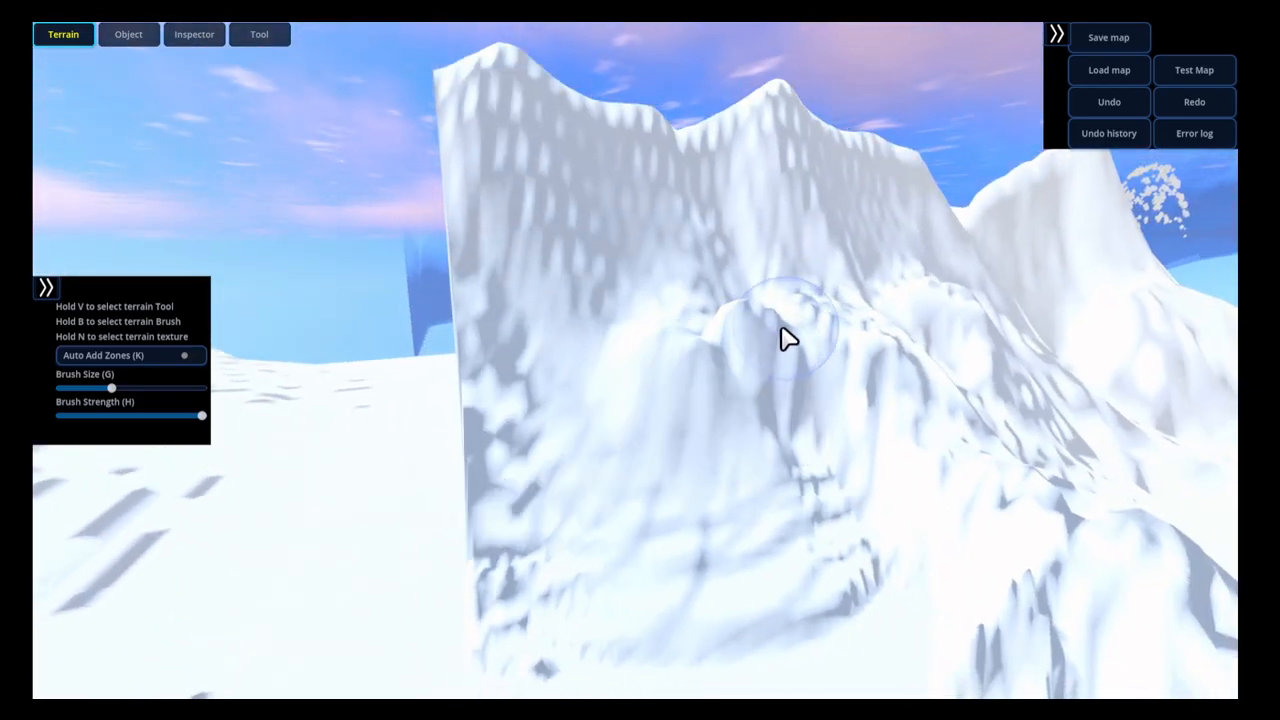
mouse_move(797, 451)
right_mouse_down()
mouse_move(857, 463)
mouse_move(797, 469)
mouse_move(706, 254)
mouse_move(738, 346)
mouse_move(786, 344)
right_mouse_up()
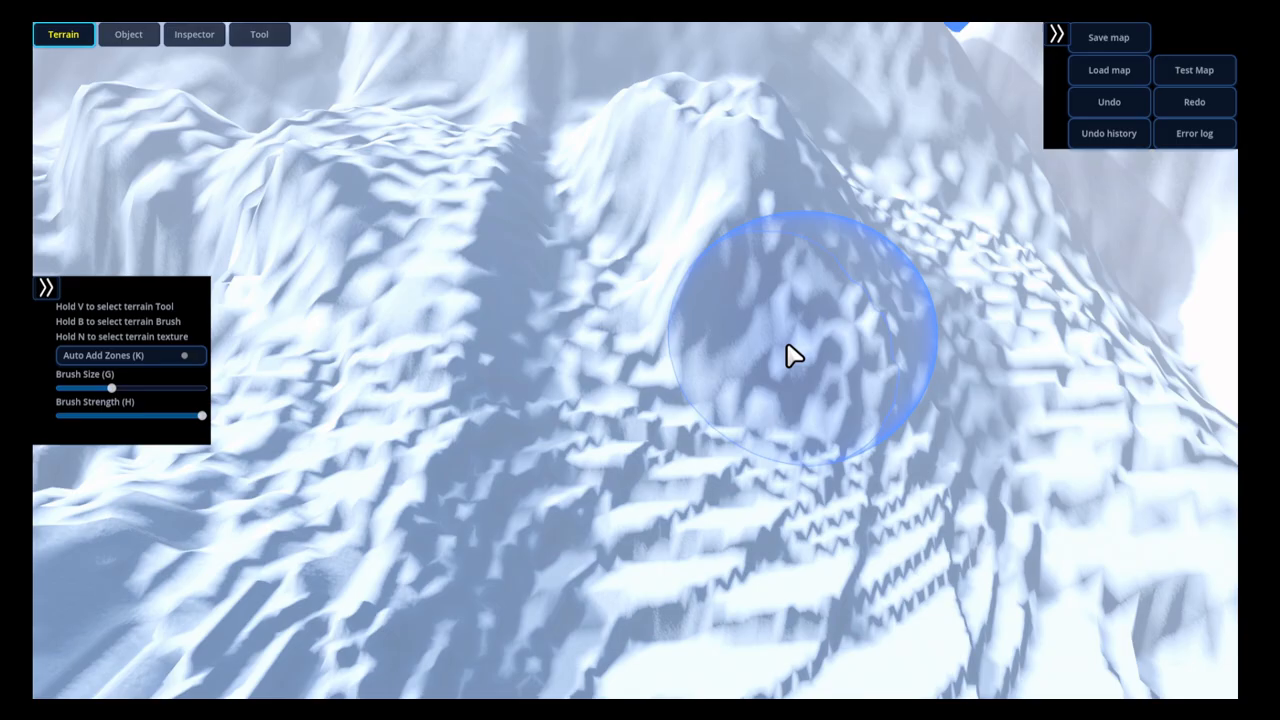
mouse_move(786, 347)
left_mouse_down()
mouse_move(683, 251)
mouse_move(620, 409)
mouse_move(866, 614)
mouse_move(736, 328)
mouse_move(951, 480)
left_mouse_up()
mouse_move(951, 480)
right_mouse_down()
mouse_move(911, 483)
mouse_move(877, 543)
mouse_move(626, 242)
right_mouse_up()
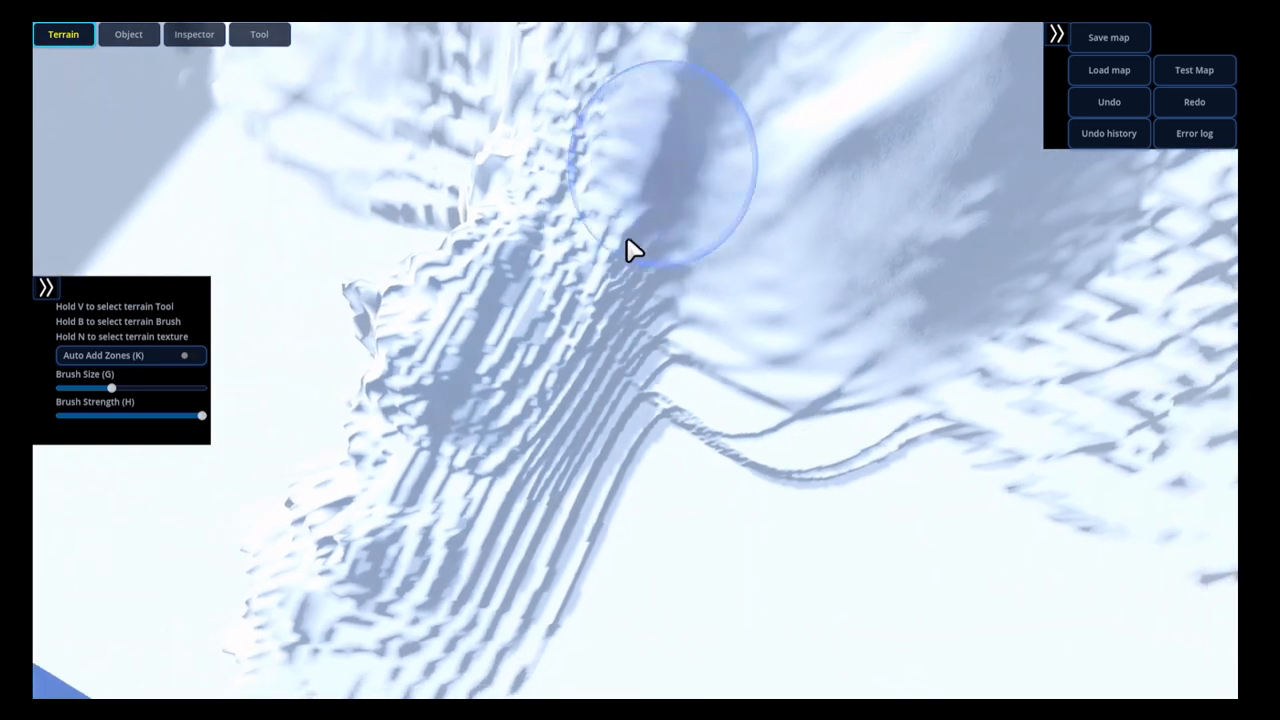
mouse_move(634, 250)
left_mouse_down()
mouse_move(569, 554)
mouse_move(554, 386)
mouse_move(491, 334)
mouse_move(385, 312)
mouse_move(600, 134)
mouse_move(660, 246)
mouse_move(909, 443)
mouse_move(985, 425)
left_mouse_up()
mouse_move(985, 425)
right_mouse_down()
mouse_move(637, 402)
mouse_move(723, 367)
mouse_move(711, 366)
right_mouse_up()
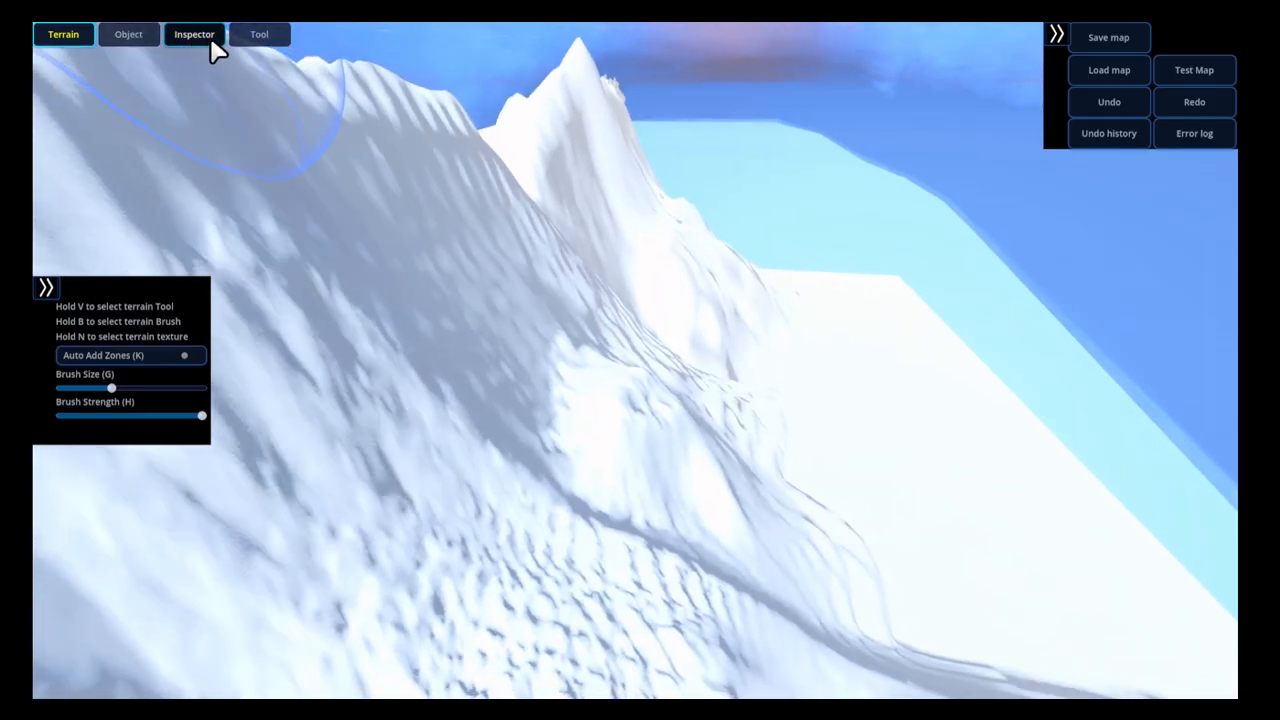
Reopen the Automatic Terrain Generator and set the randomness seed to 1312
left_click(211, 42)
left_click(257, 36)
left_click(594, 38)
right_click_drag(606, 386, 543, 392)
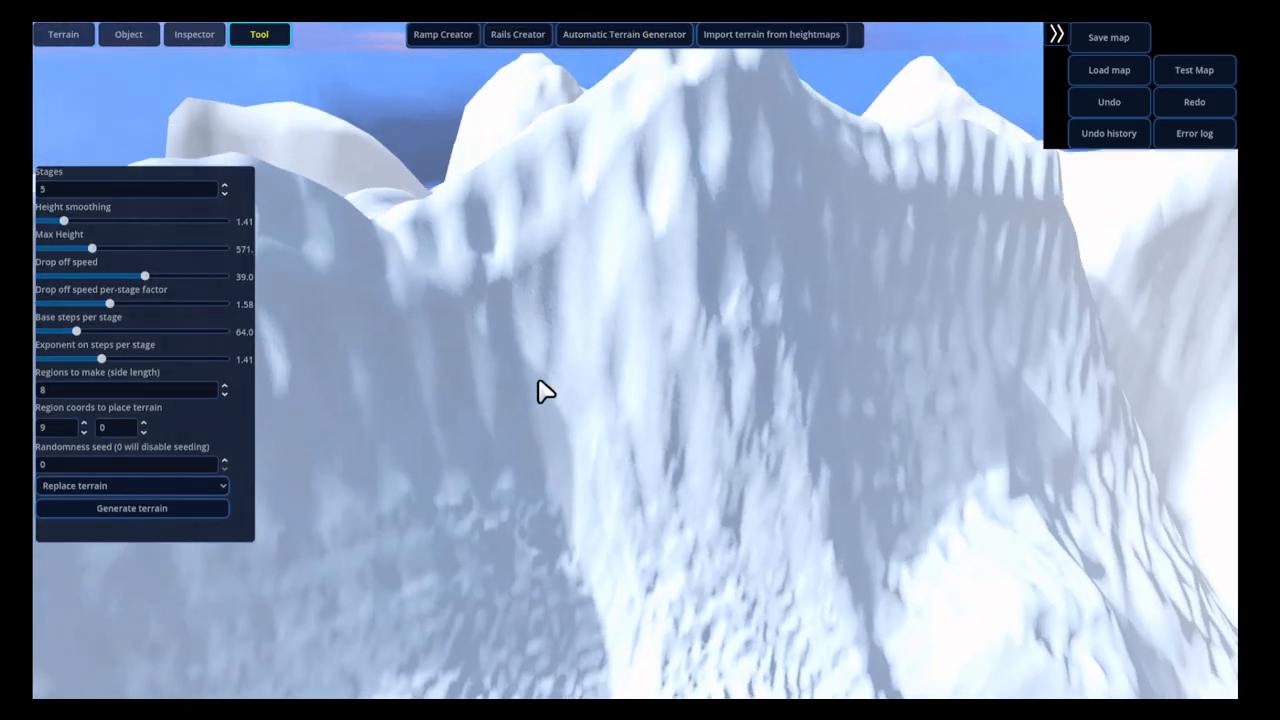
key("s")
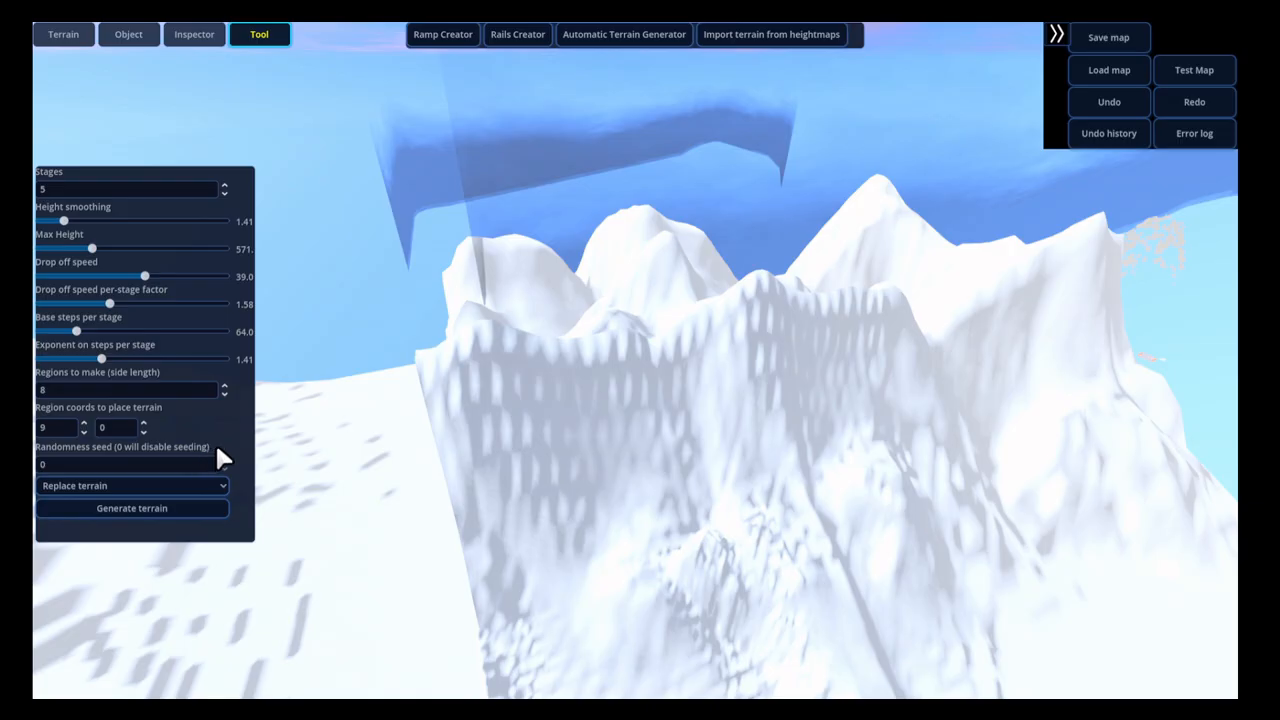
right_click_drag(862, 501, 835, 488)
key("w")
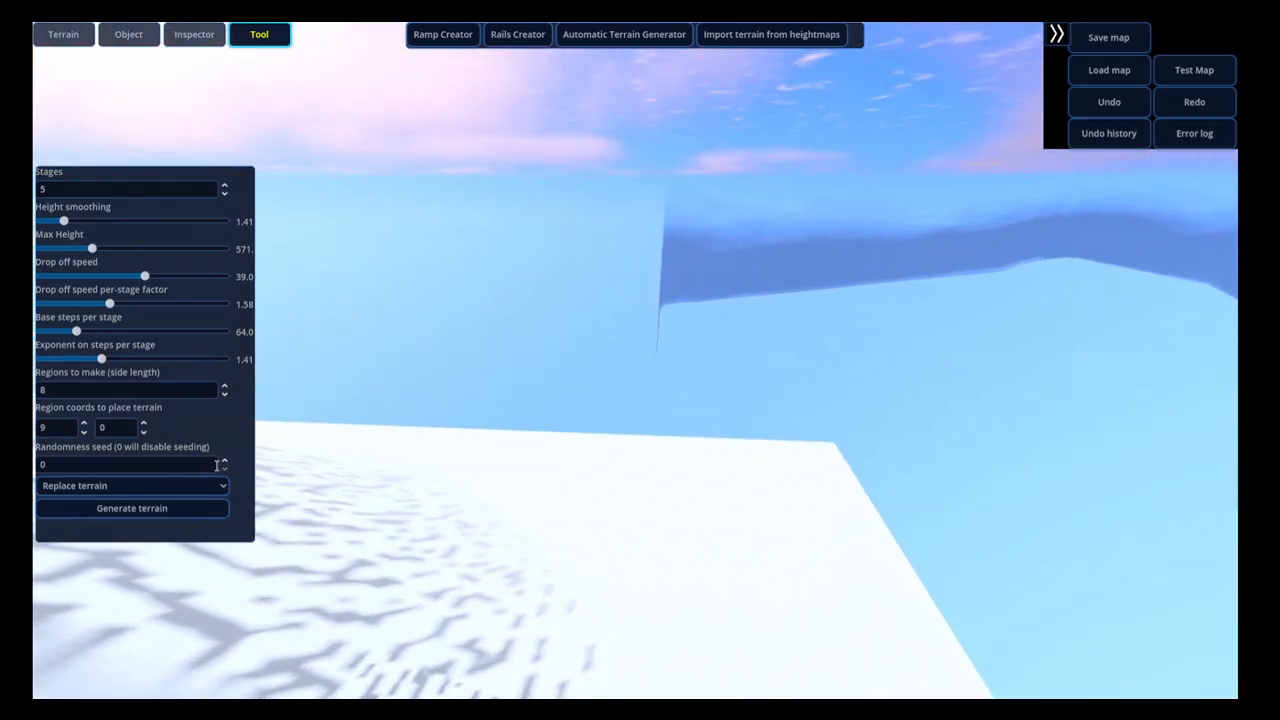
left_click(218, 463)
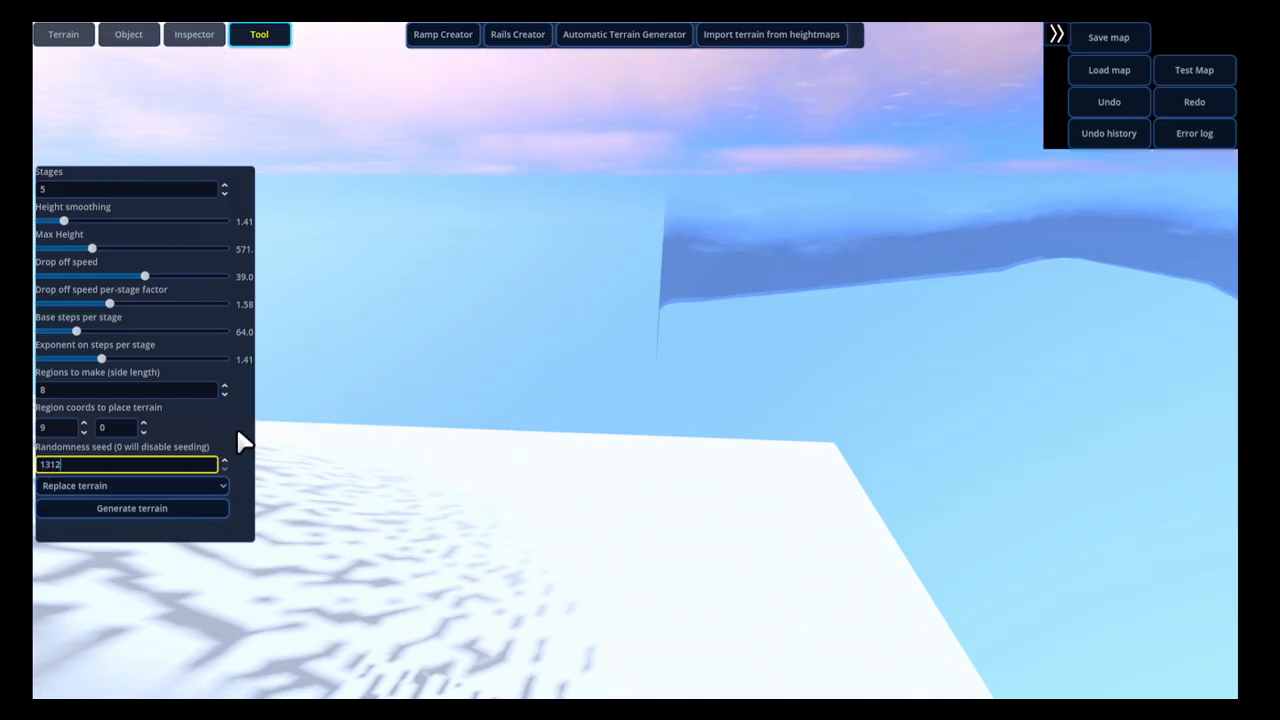
Generate a terrain 2 regions wide at region coords 0, -4 with randomness seed 100, and inspect its shape
left_click(60, 390)
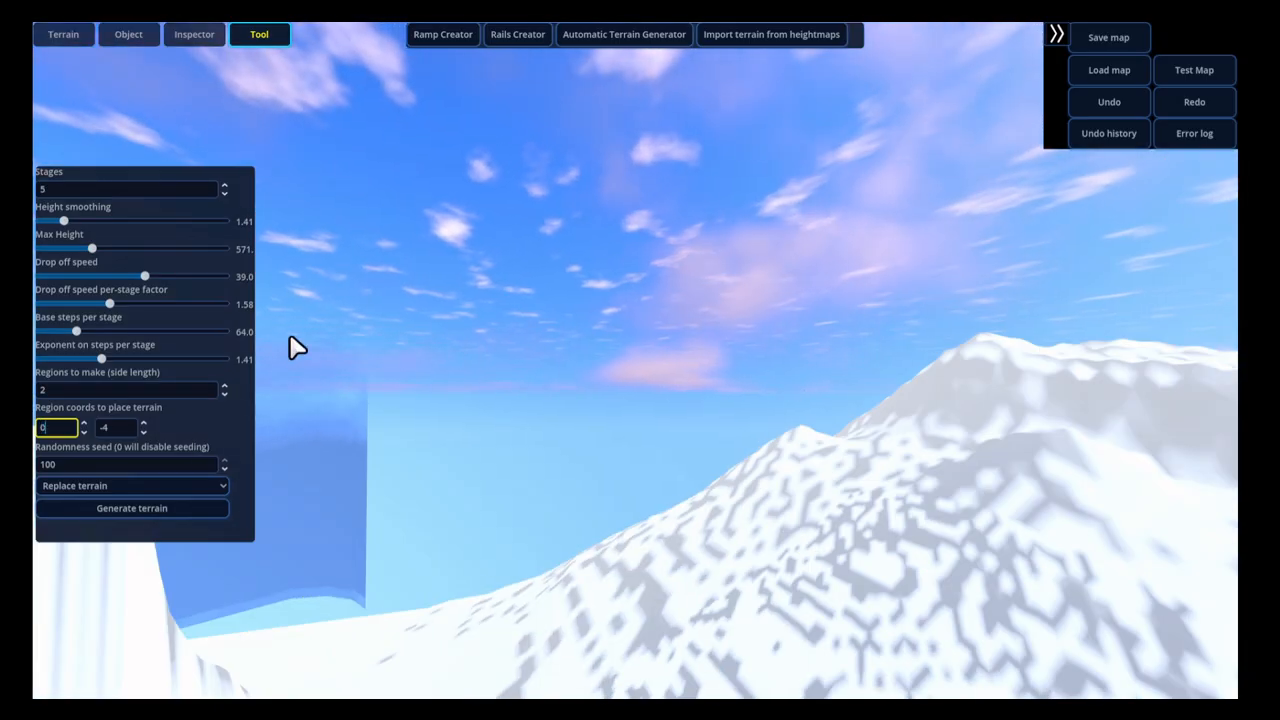
left_click(161, 467)
type("weeeeeeeeeeeeeeee")
right_click_drag(300, 466, 343, 511)
type("eeeeeeeeea")
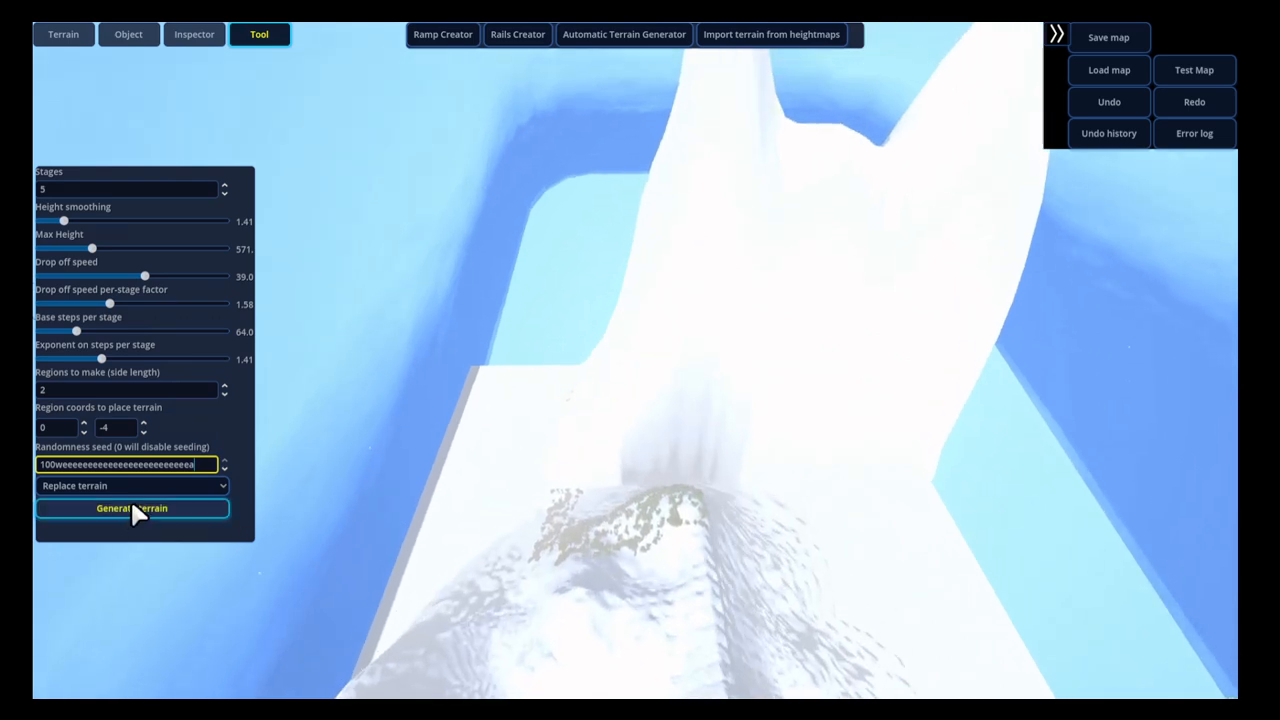
left_click(133, 505)
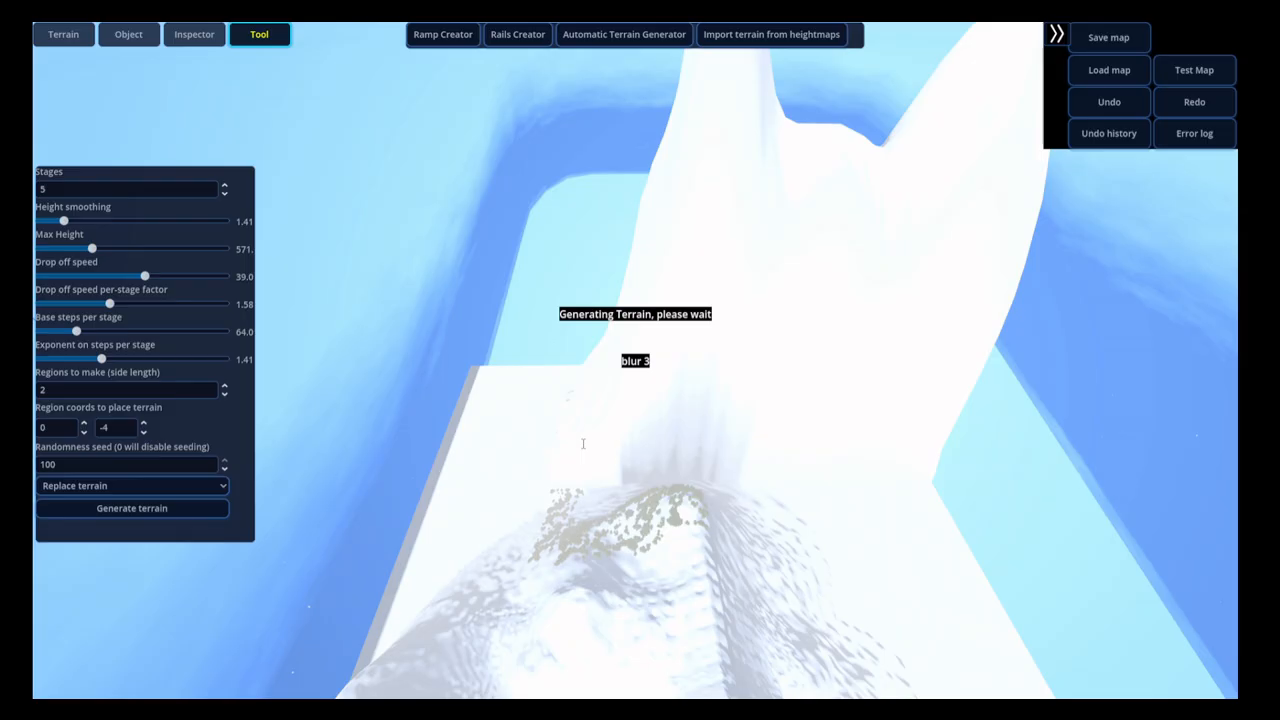
key("e")
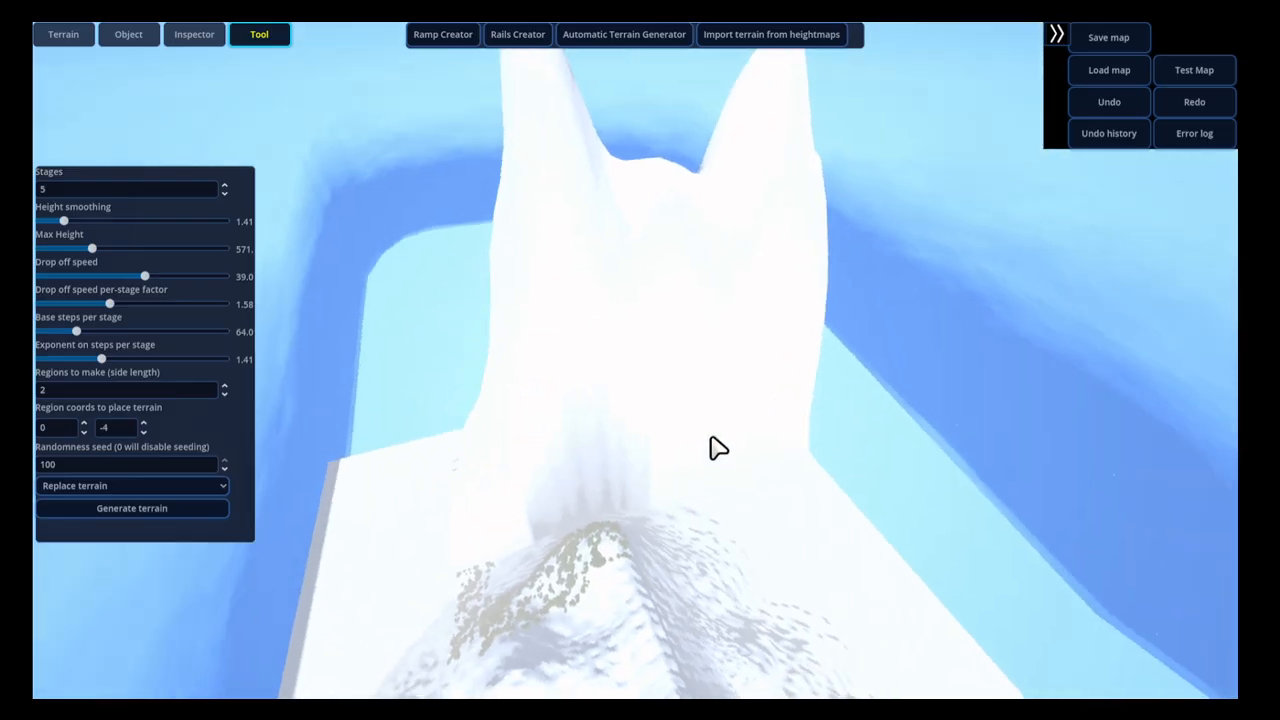
right_click_drag(717, 446, 802, 442)
key("s")
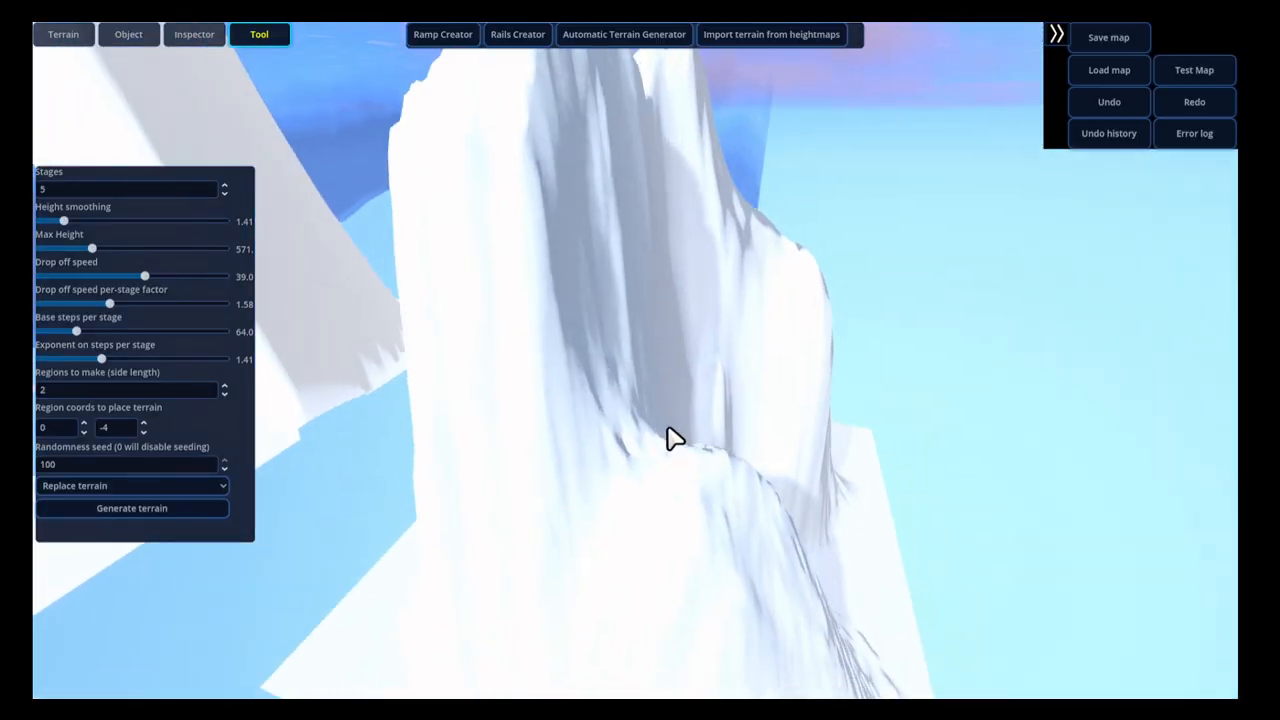
key("d")
Generate the terrain again with the same seed and settings to compare the mountain's shape
left_click(146, 505)
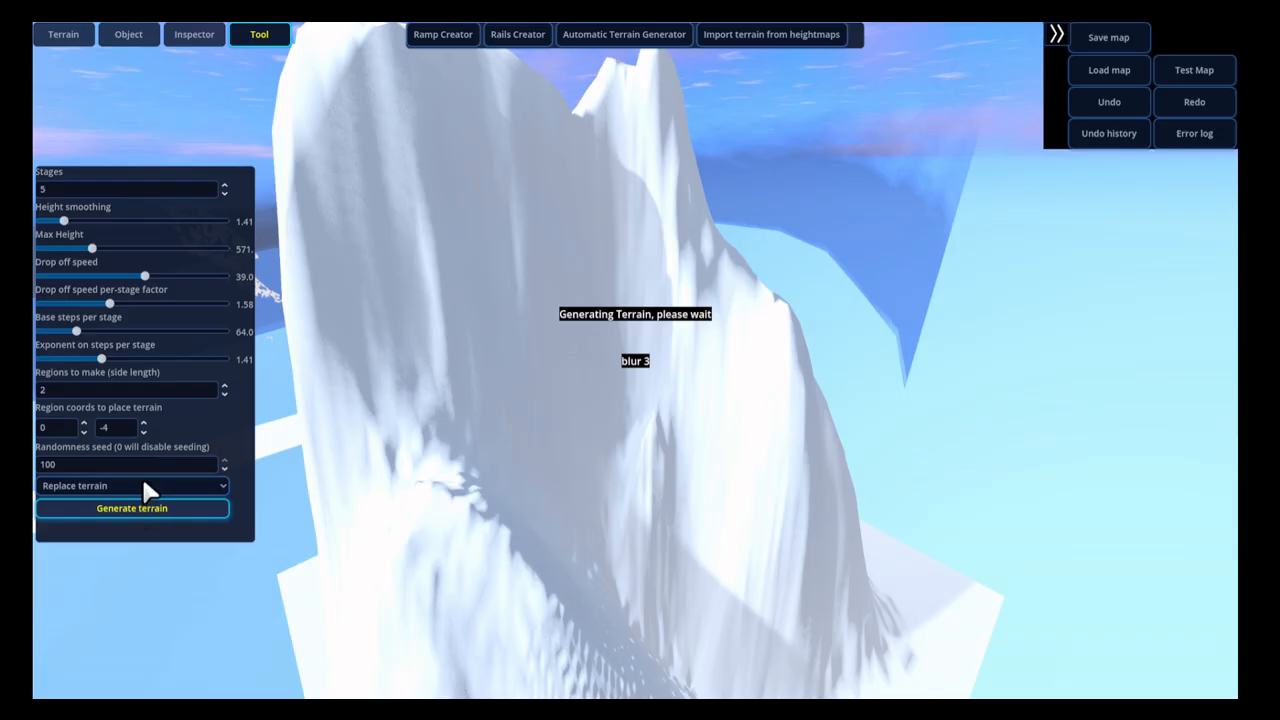
key("s")
key("d")
right_click_drag(683, 437, 571, 443)
key("d")
key("s")
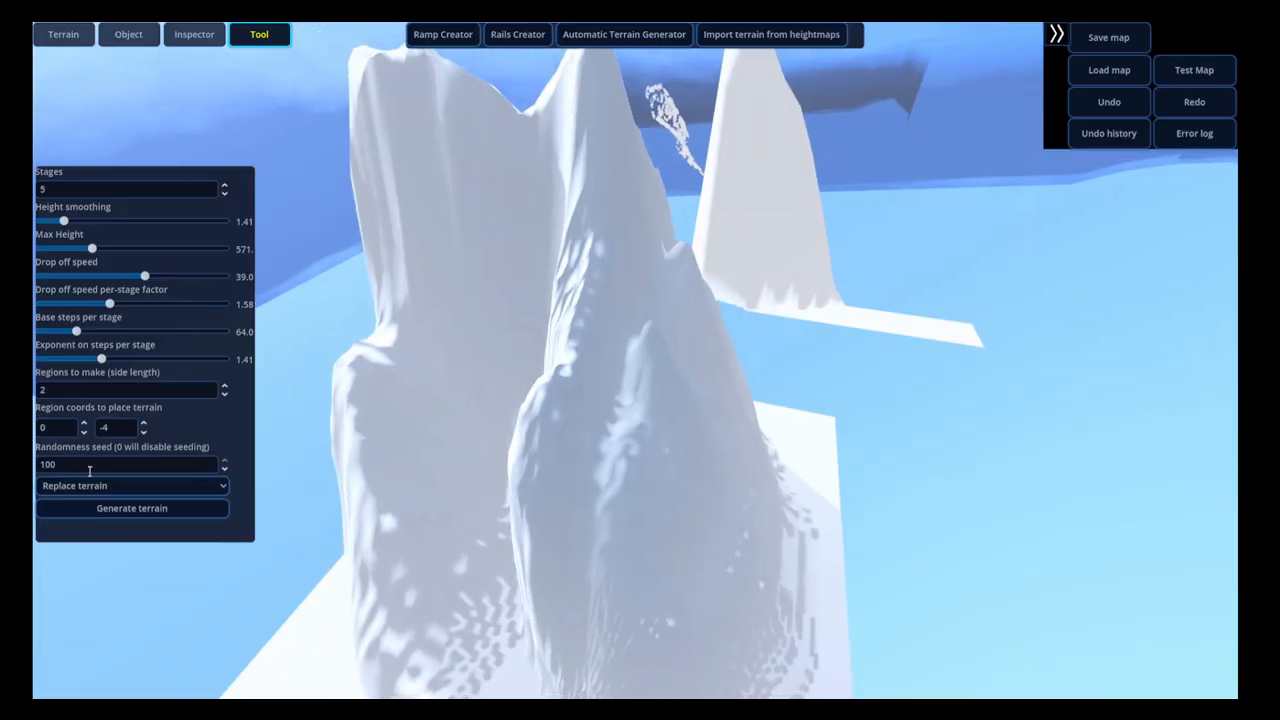
Generate the terrain twice with the randomness seed set to 0, and inspect how the mountain's shape varies
double_click(89, 465)
type("0")
left_click(150, 508)
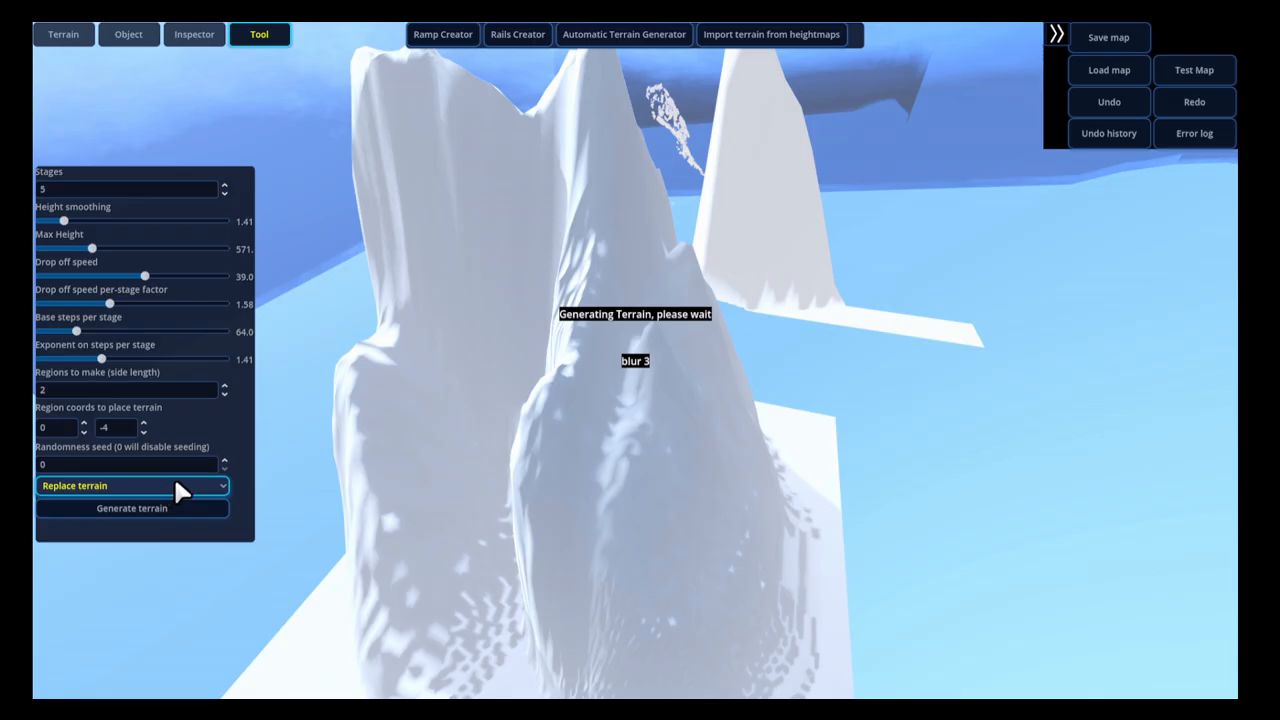
left_click(140, 512)
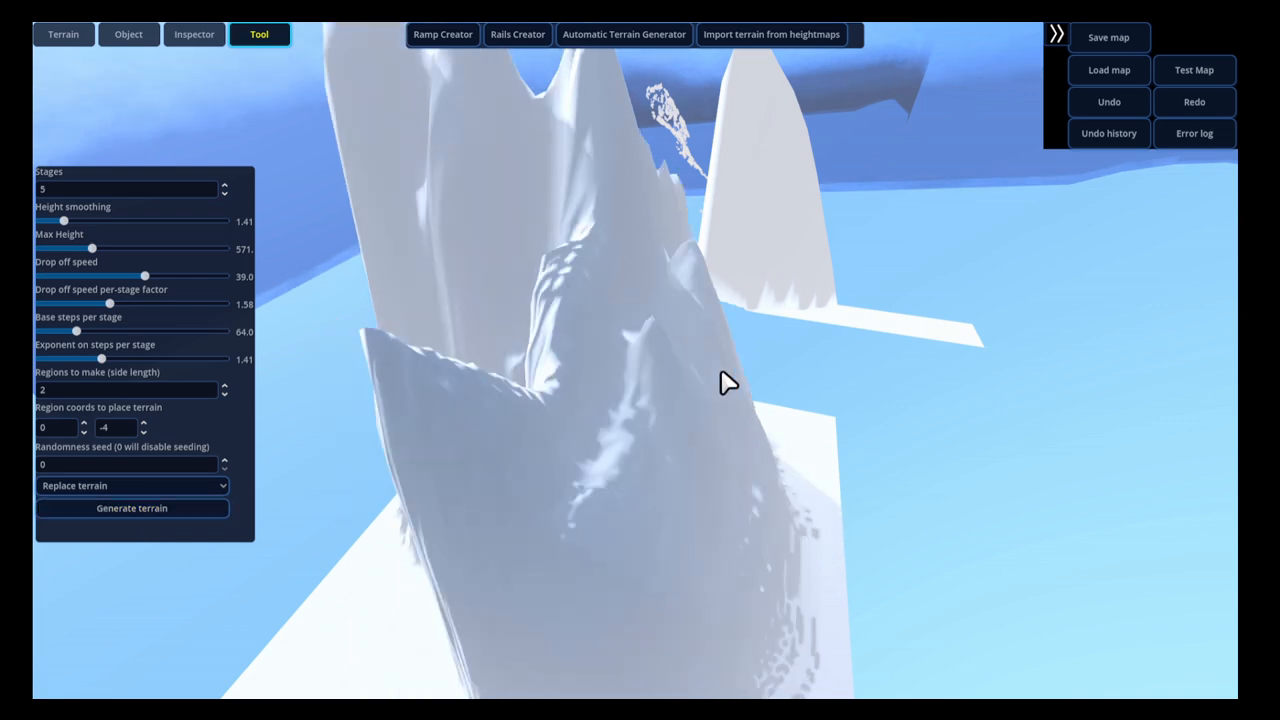
middle_click_drag(714, 377, 778, 415)
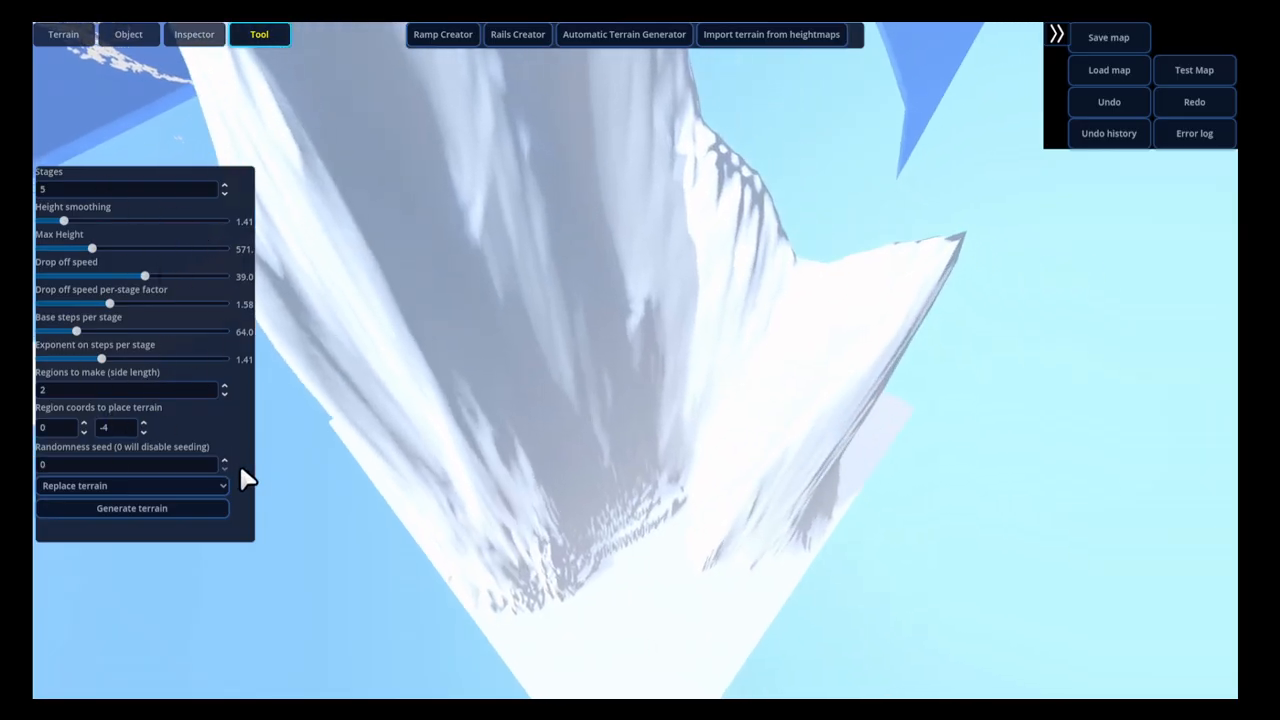
middle_click_drag(700, 455, 623, 437)
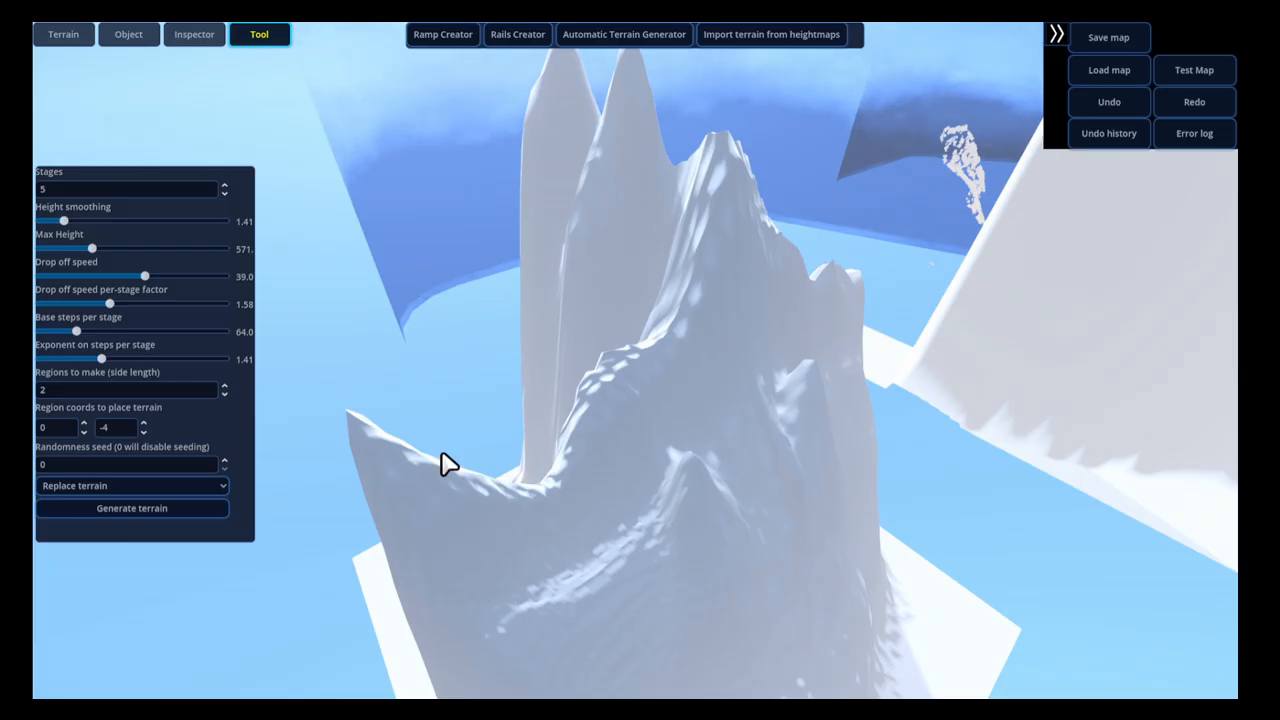
Open the tool for importing terrain from heightmaps, and try the Height Multiplier at 2000 before resetting it to 1.0
left_click(758, 28)
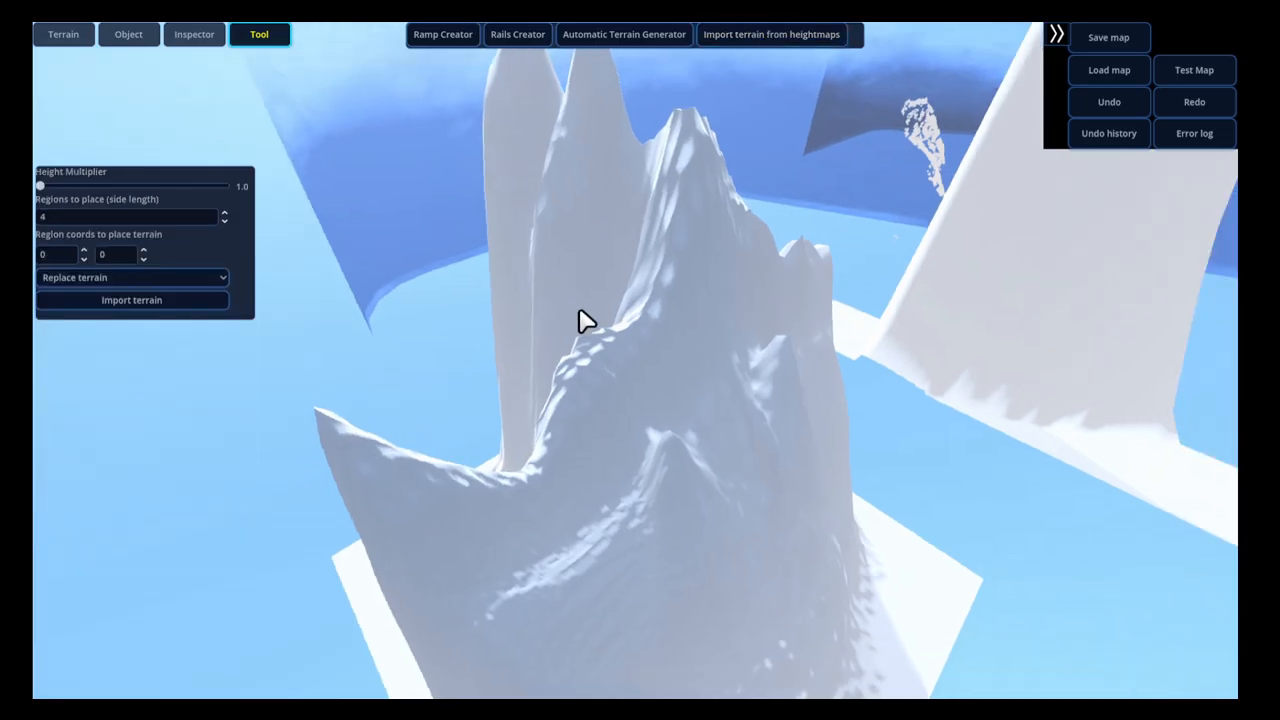
key("w")
middle_click_drag(578, 309, 650, 397)
key("w")
key("w")
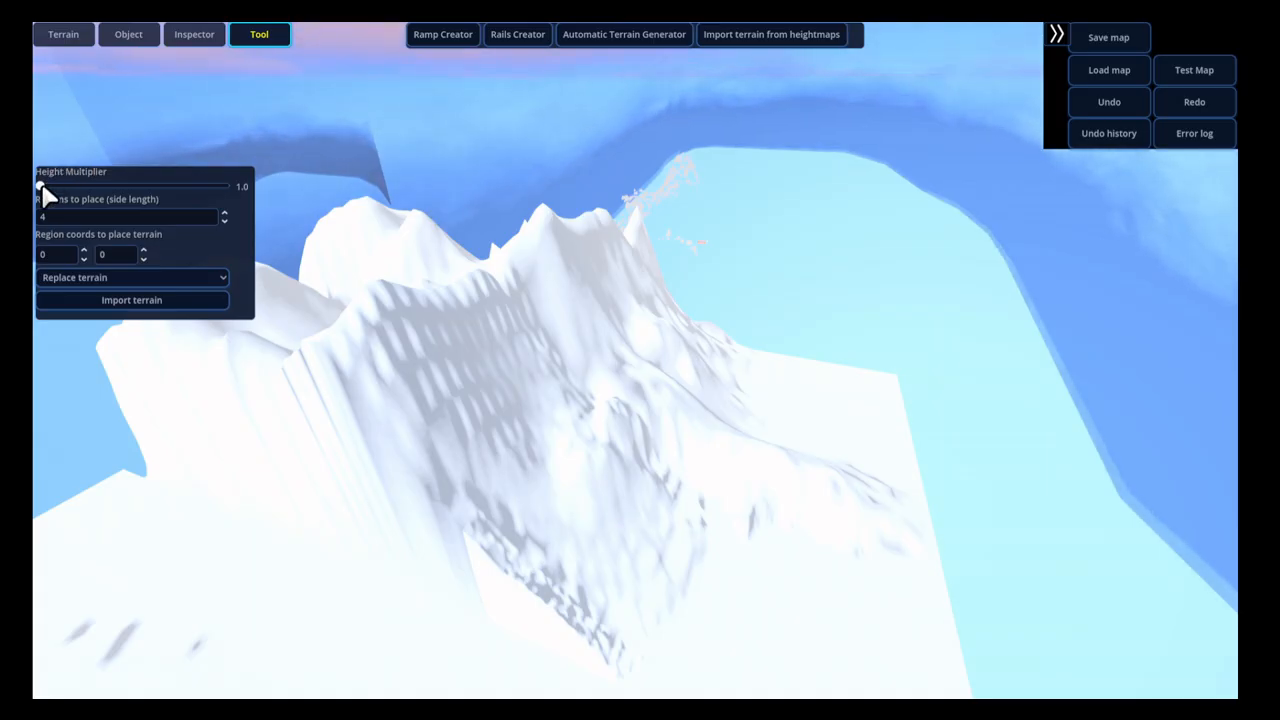
left_click_drag(43, 186, 223, 196)
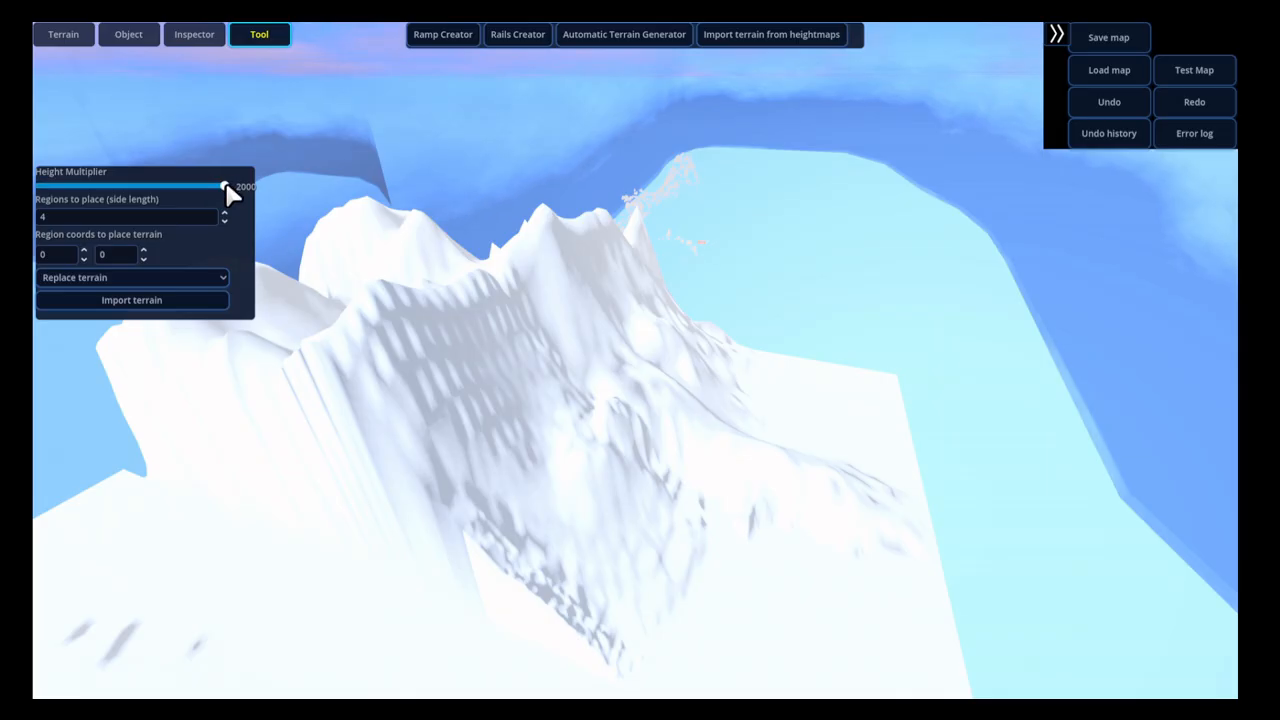
left_click_drag(226, 188, 38, 228)
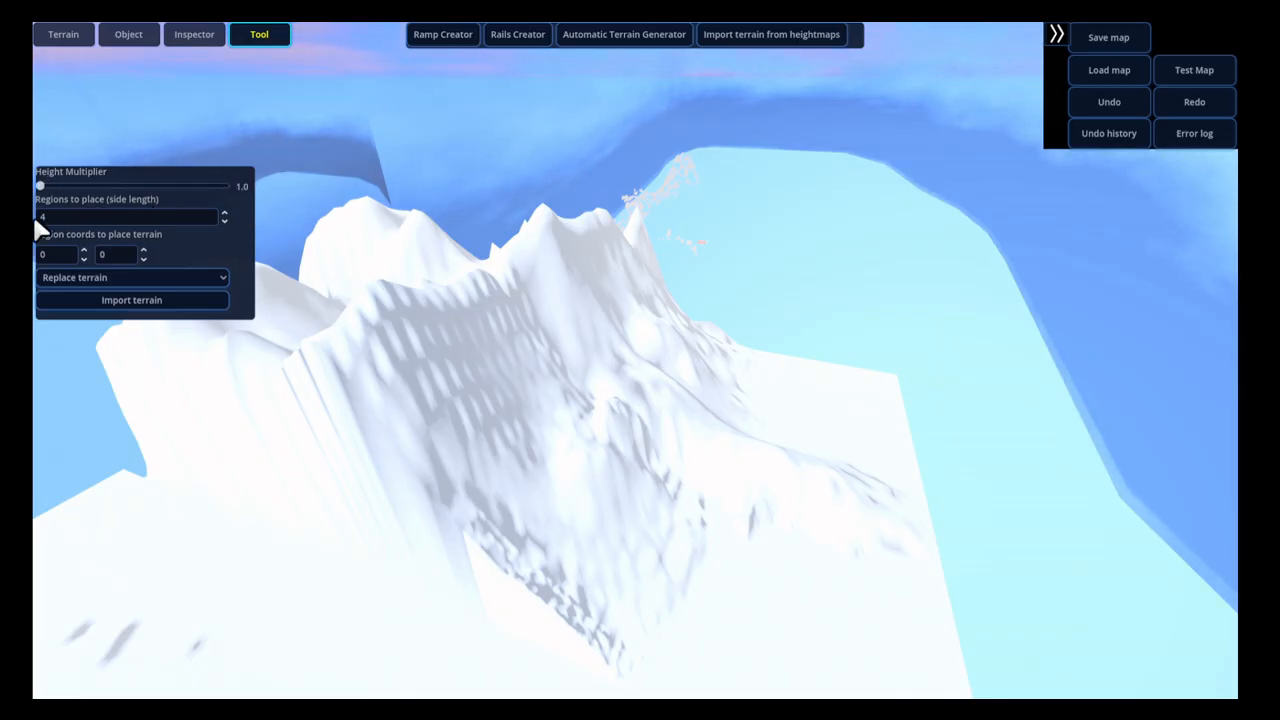
double_click(100, 215)
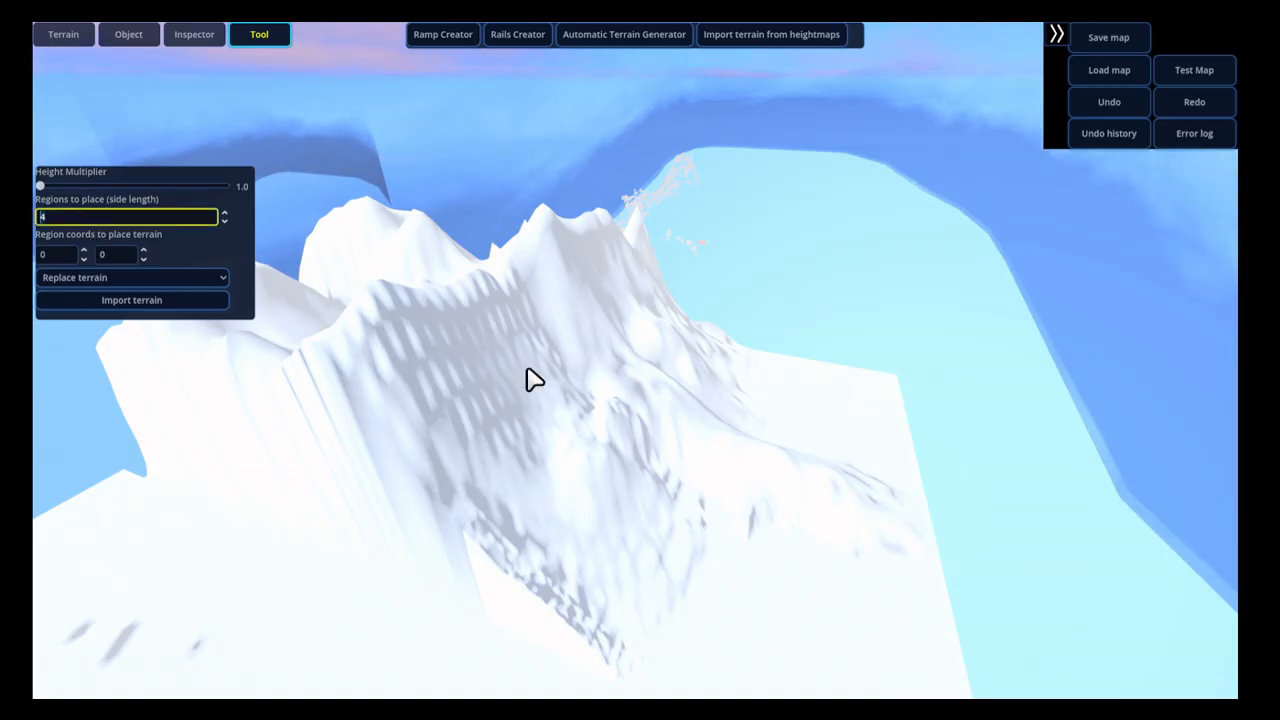
type("eewdddddddd")
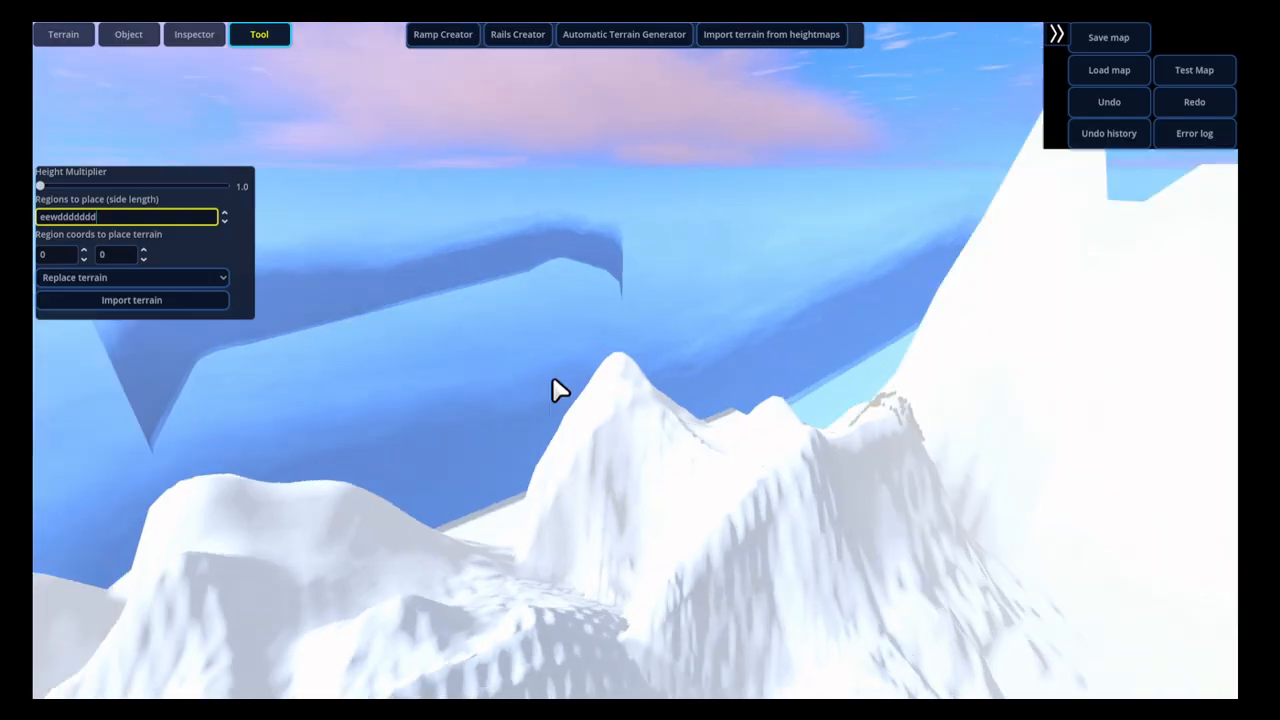
type("ddd")
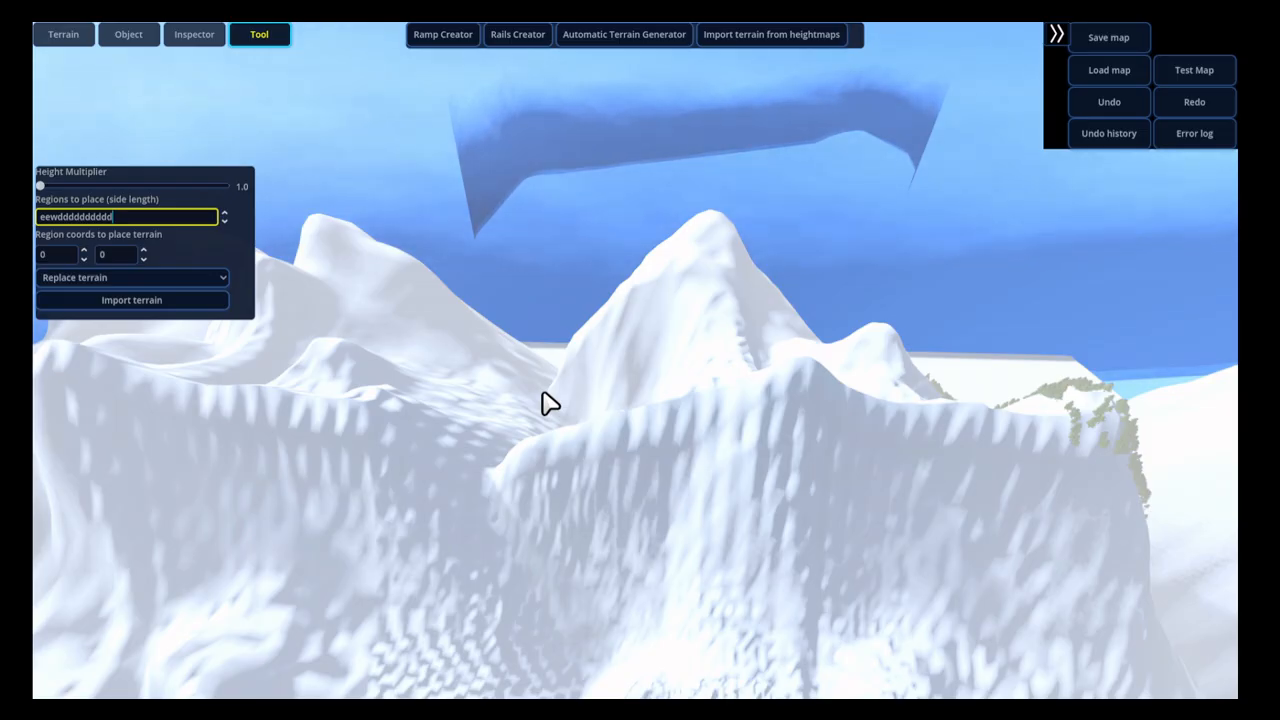
key("BackSpace")
key("BackSpace")
key("BackSpace")
key("BackSpace")
key("BackSpace")
key("BackSpace")
key("BackSpace")
key("BackSpace")
key("BackSpace")
key("BackSpace")
key("BackSpace")
key("BackSpace")
key("BackSpace")
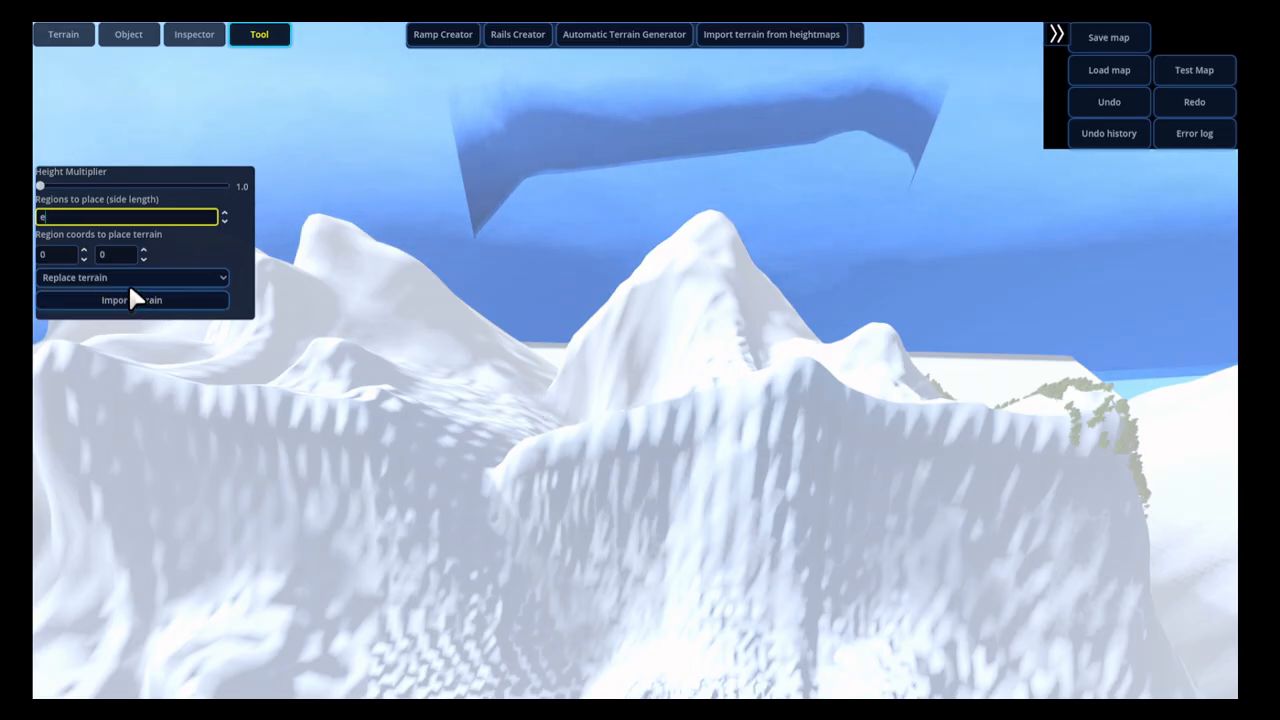
key("BackSpace")
type("4")
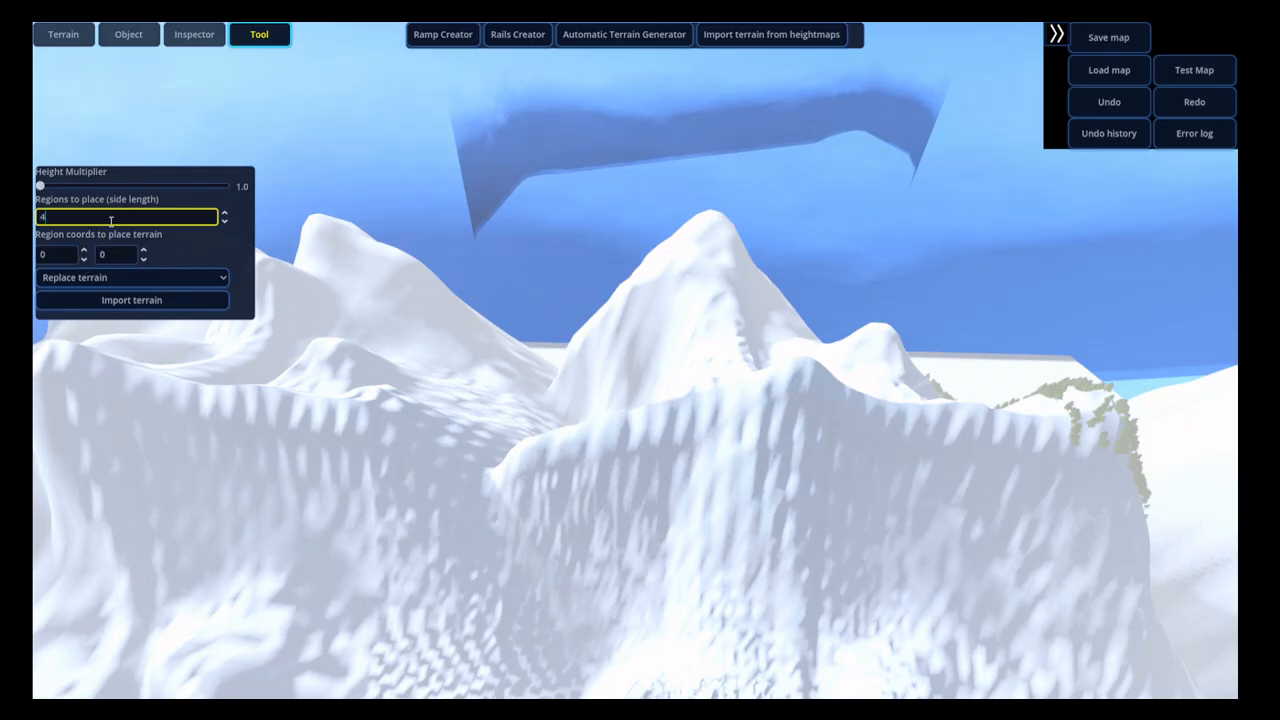
Set the import's region coords to 2, 0 and review the terrain combine modes, keeping Replace terrain
left_click(118, 254)
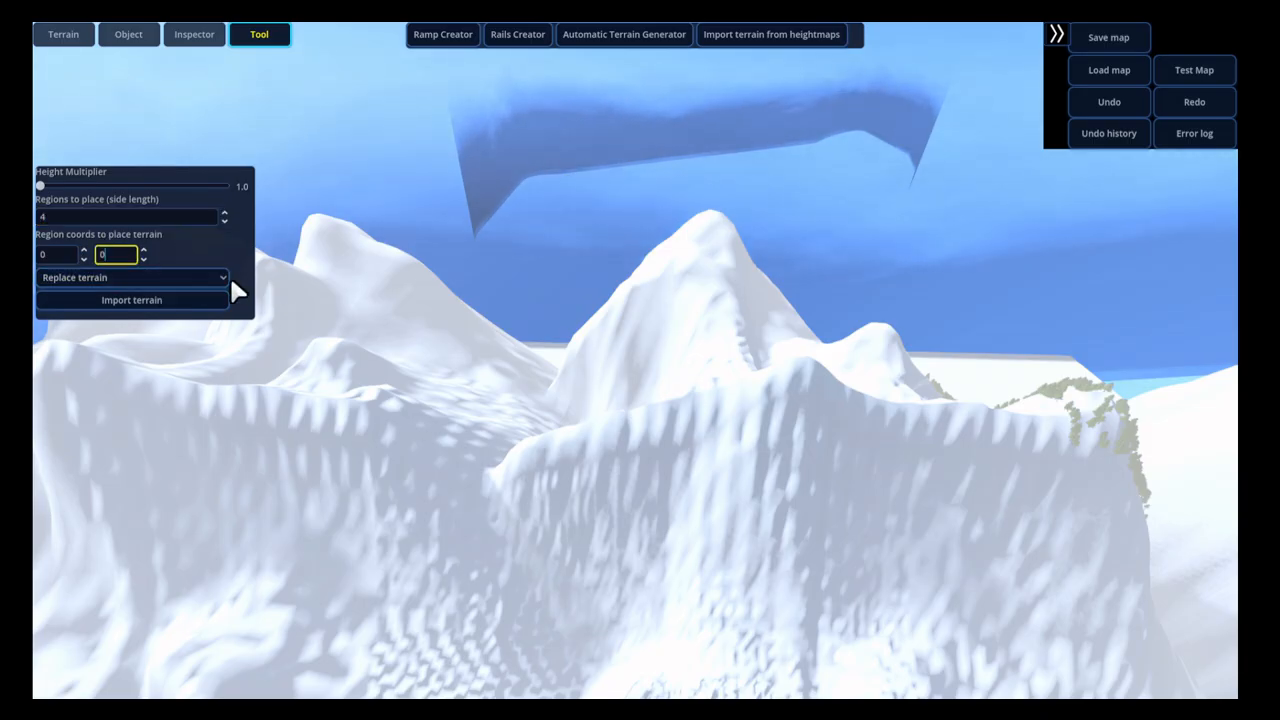
left_click(84, 249)
left_click(84, 249)
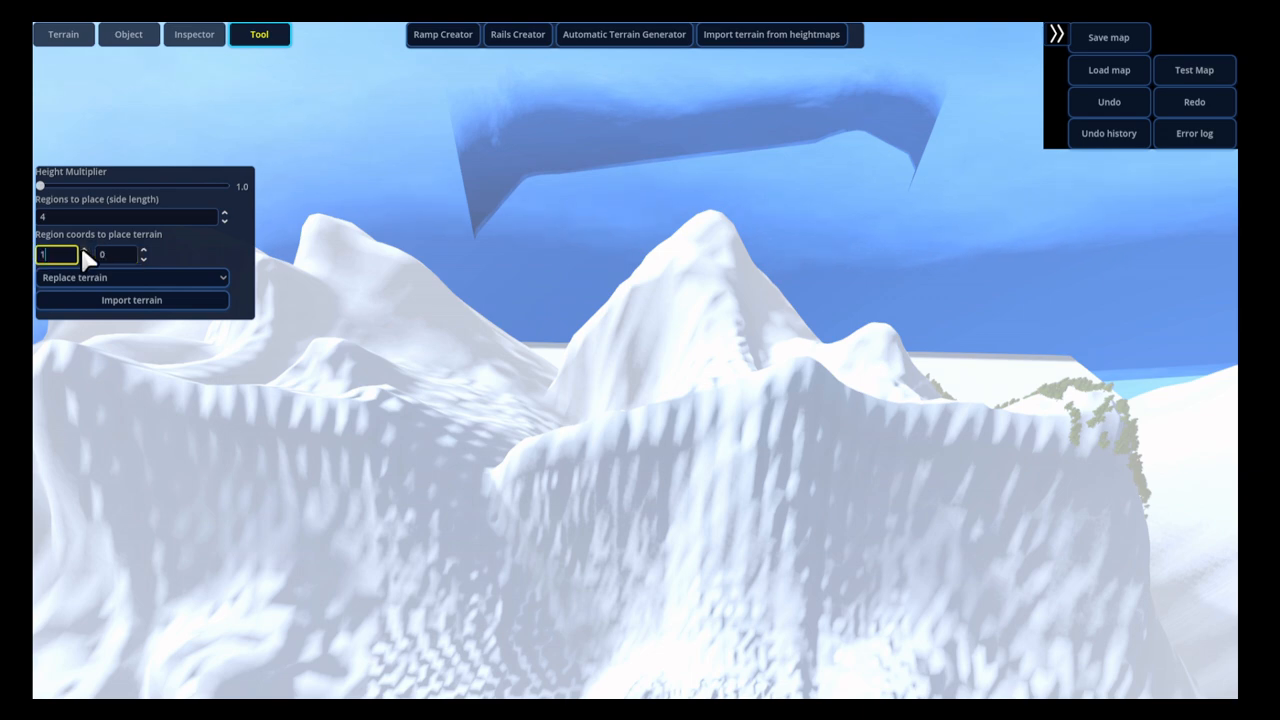
left_click(113, 276)
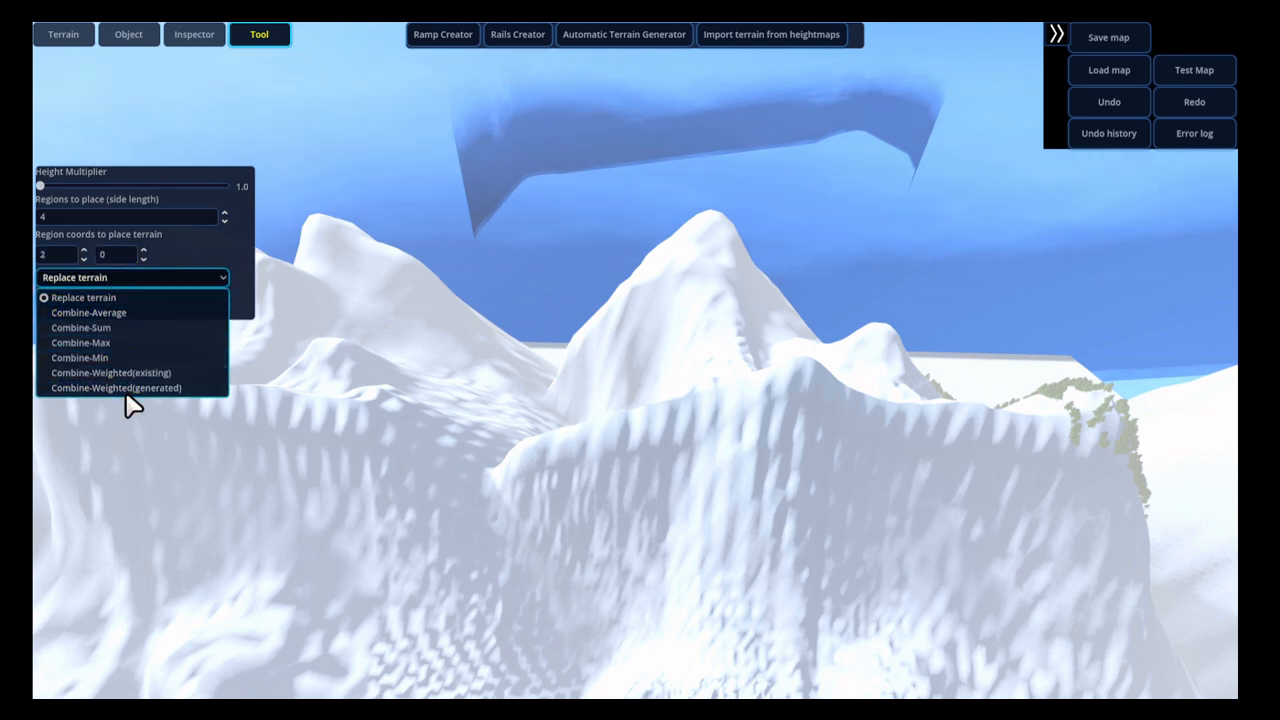
left_click(204, 248)
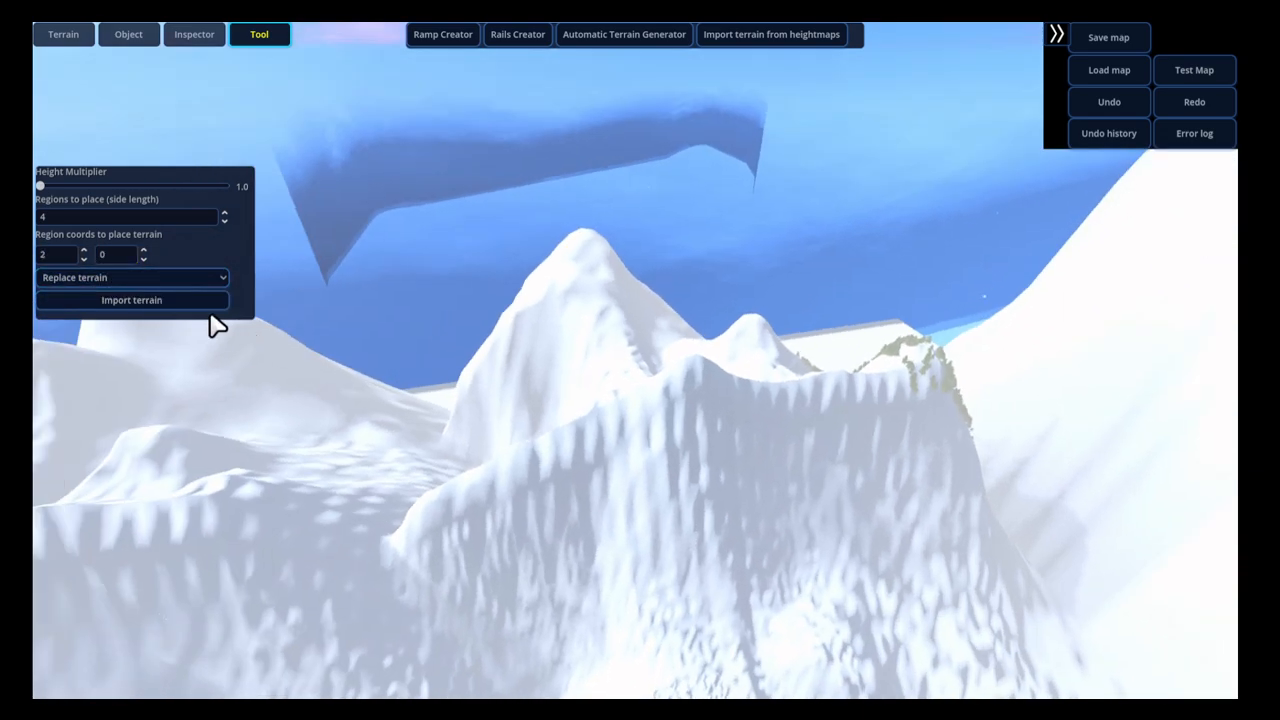
Open the file selection for importing a heightmap and cancel it without choosing a file
left_click(180, 300)
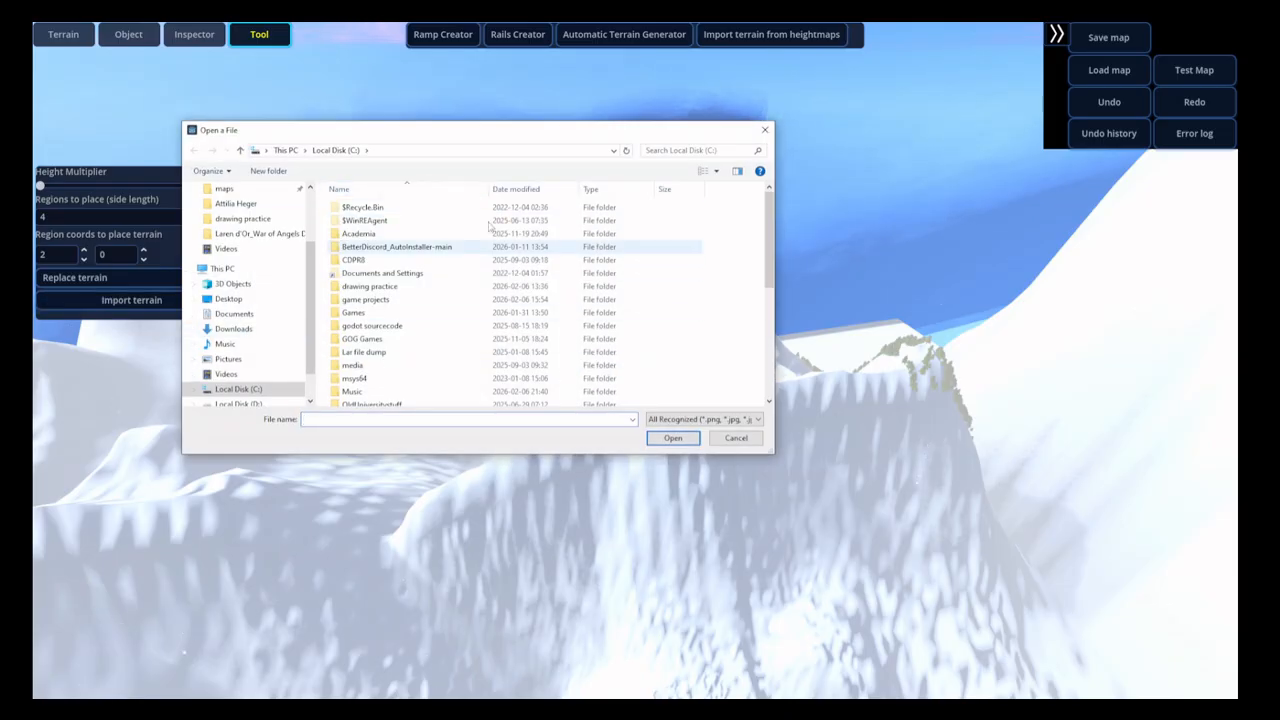
left_click(721, 440)
right_click_drag(556, 467, 570, 464)
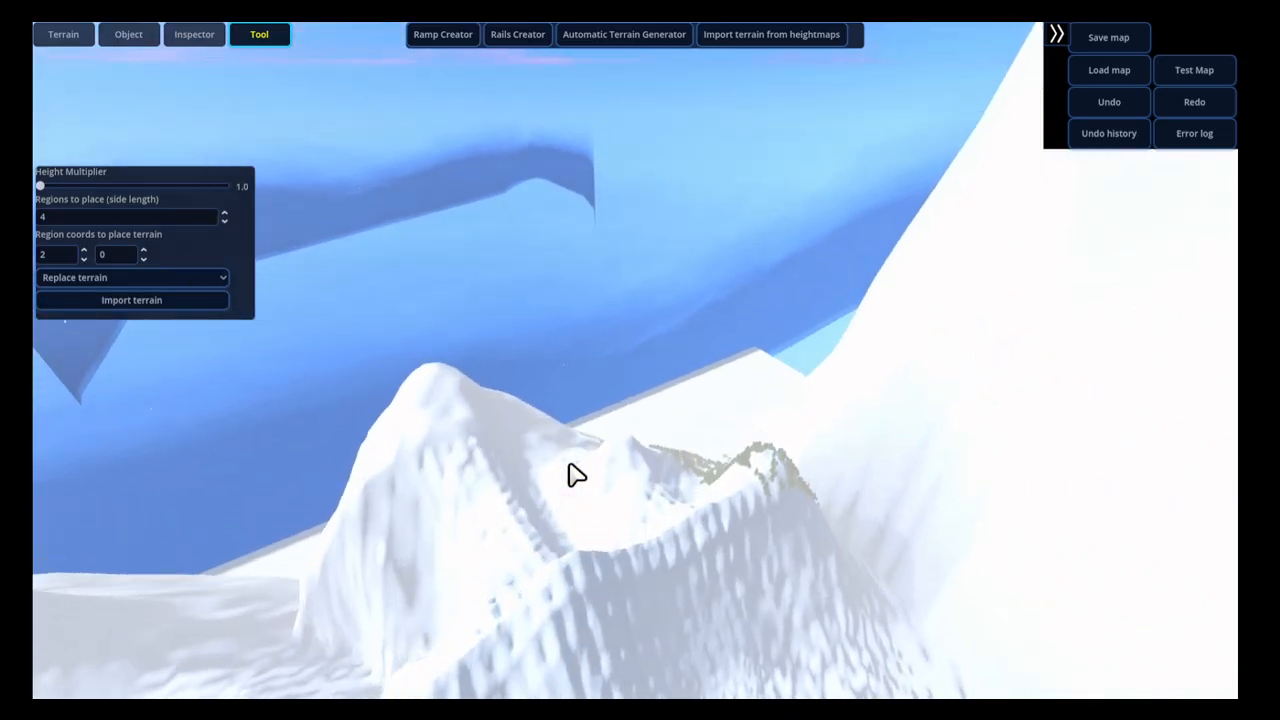